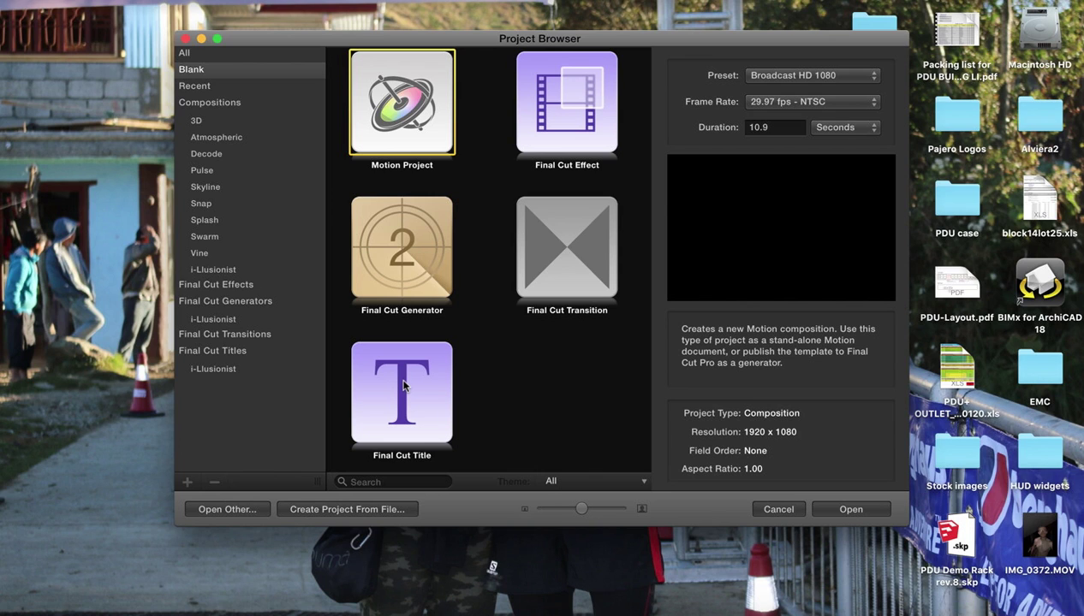
Select the blank Final Cut Title template (Broadcast HD 1080, 29.97 fps) as the new project
{"action": "left_click", "coordinate": [401, 395]}
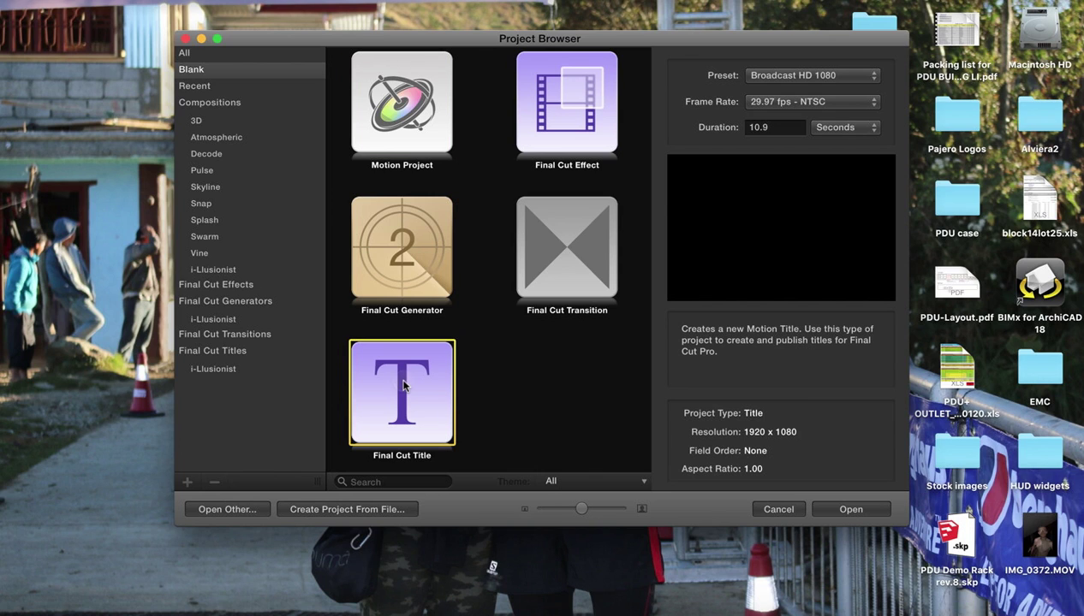
Open the title, delete the Title Background and Type Text Here layers, and rename Group to 'Text'
{"action": "left_click", "coordinate": [845, 509]}
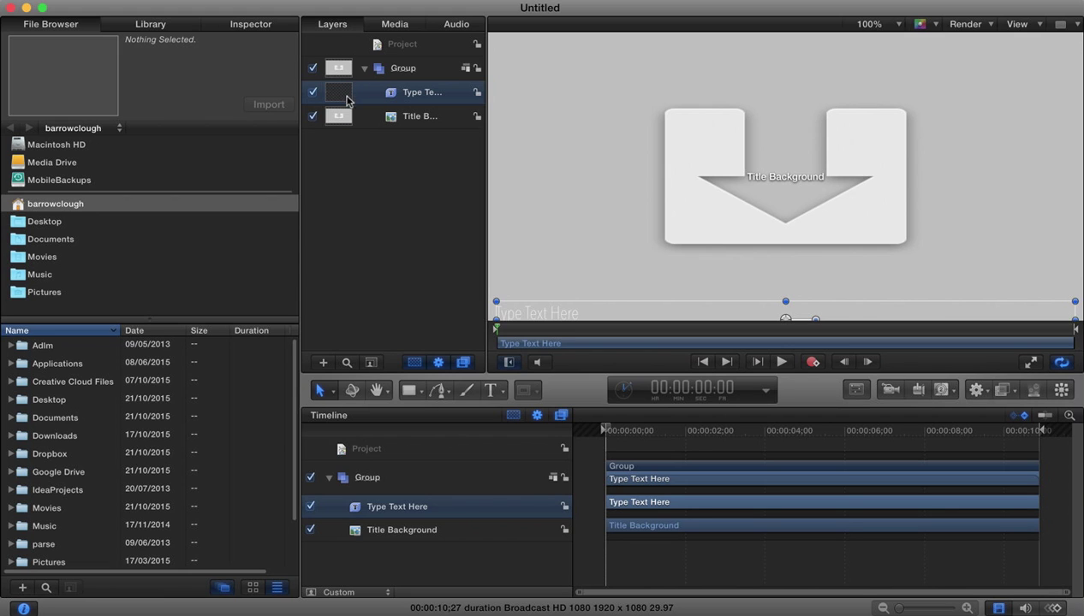
{"action": "left_click", "coordinate": [366, 120]}
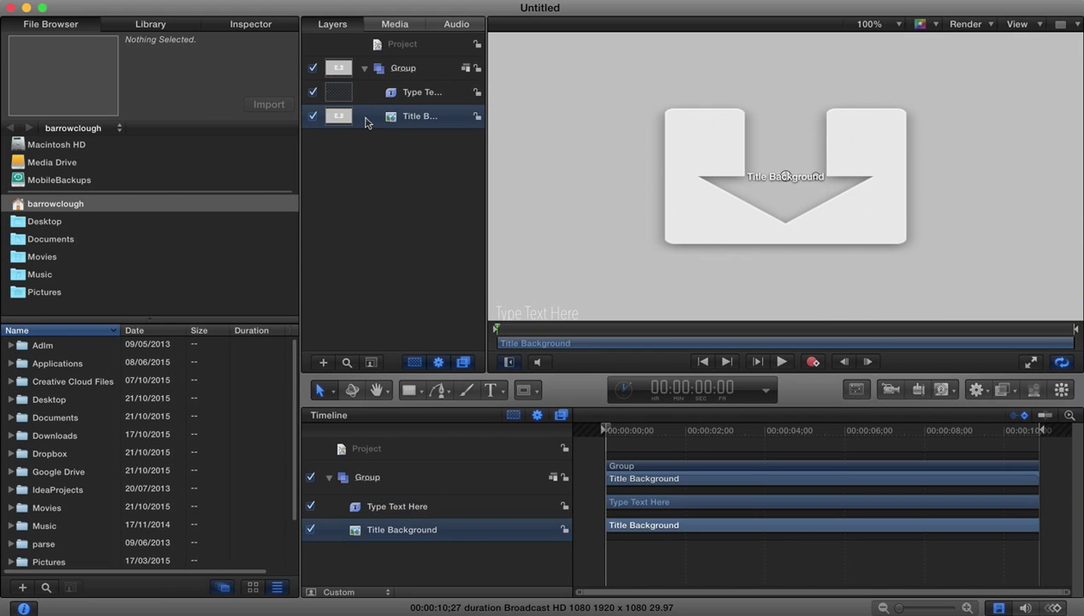
{"action": "key", "text": "Delete"}
{"action": "left_click", "coordinate": [361, 91]}
{"action": "key", "text": "Delete"}
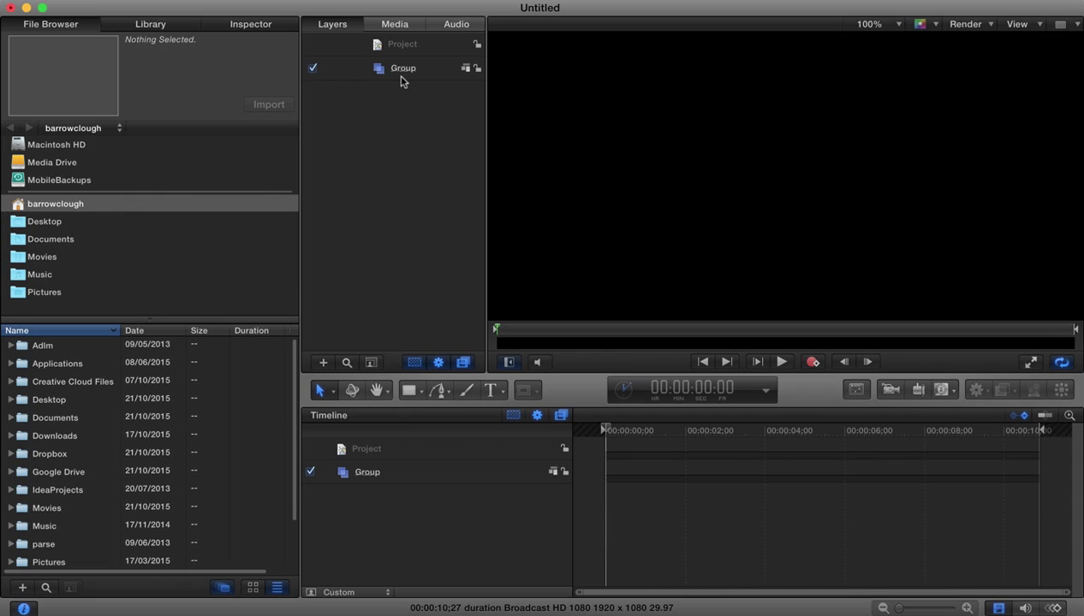
{"action": "double_click", "coordinate": [402, 69]}
{"action": "type", "text": "Text"}
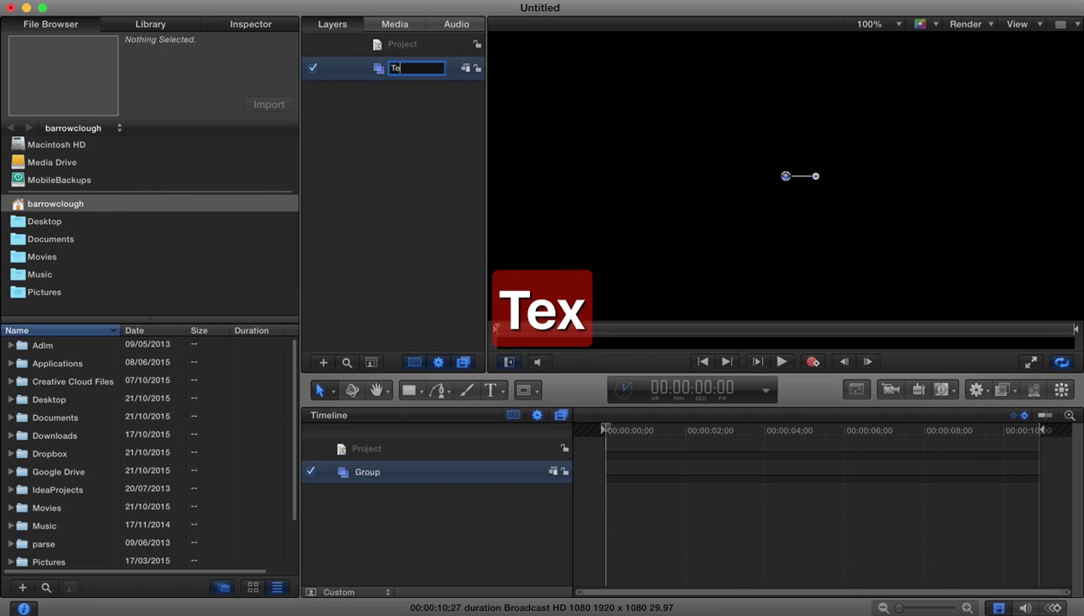
{"action": "key", "text": "Return"}
{"action": "left_click", "coordinate": [689, 222]}
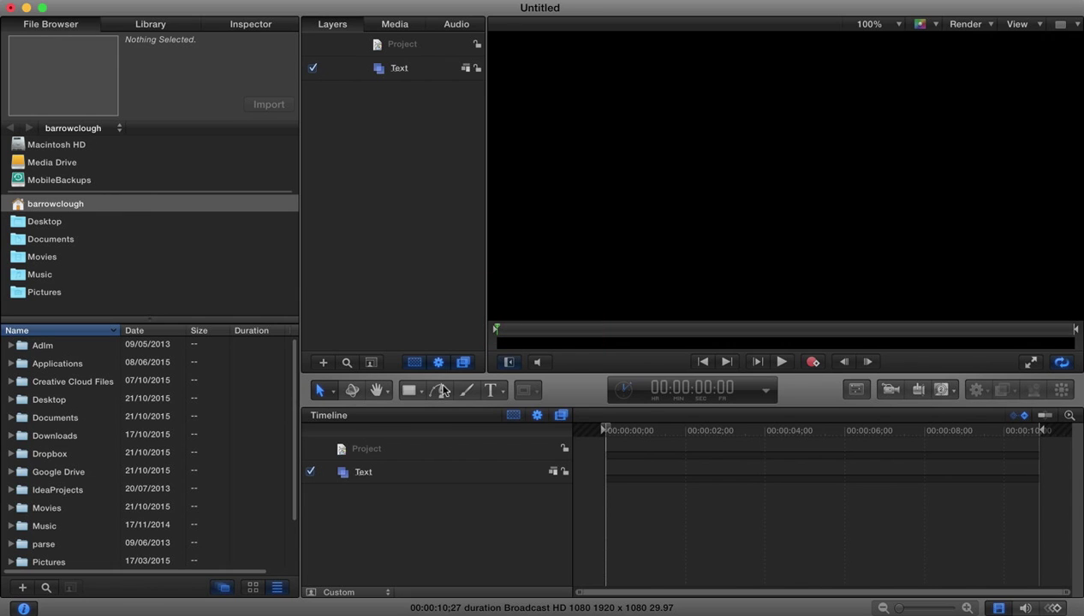
Add a 3D text layer reading 'Tutorials' in the centre of the canvas
{"action": "left_click", "coordinate": [490, 390]}
{"action": "left_click", "coordinate": [505, 392]}
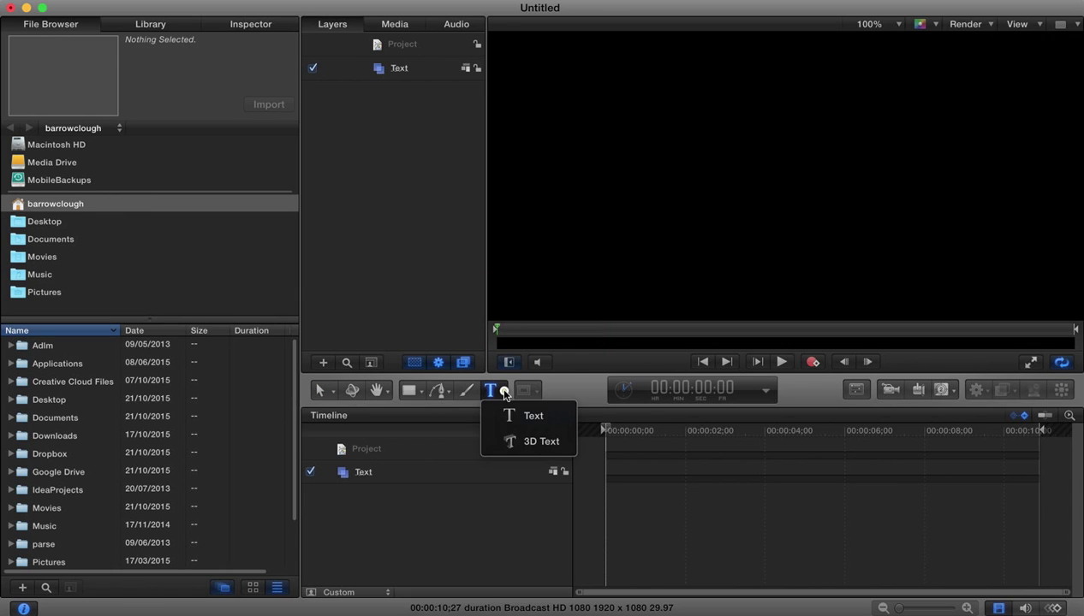
{"action": "left_click", "coordinate": [518, 441]}
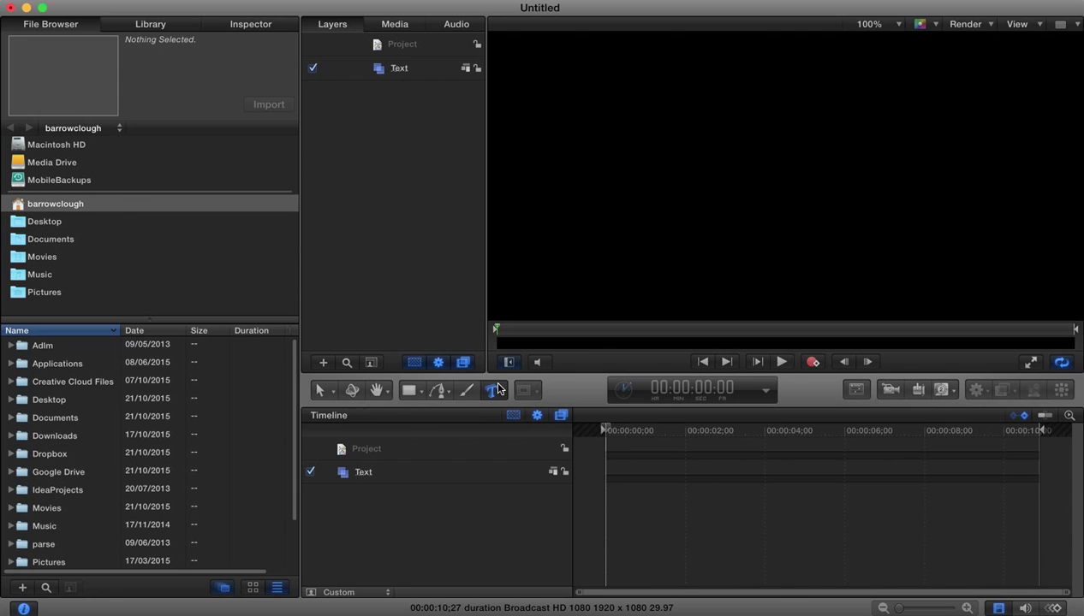
{"action": "left_click", "coordinate": [496, 390]}
{"action": "left_click", "coordinate": [513, 441]}
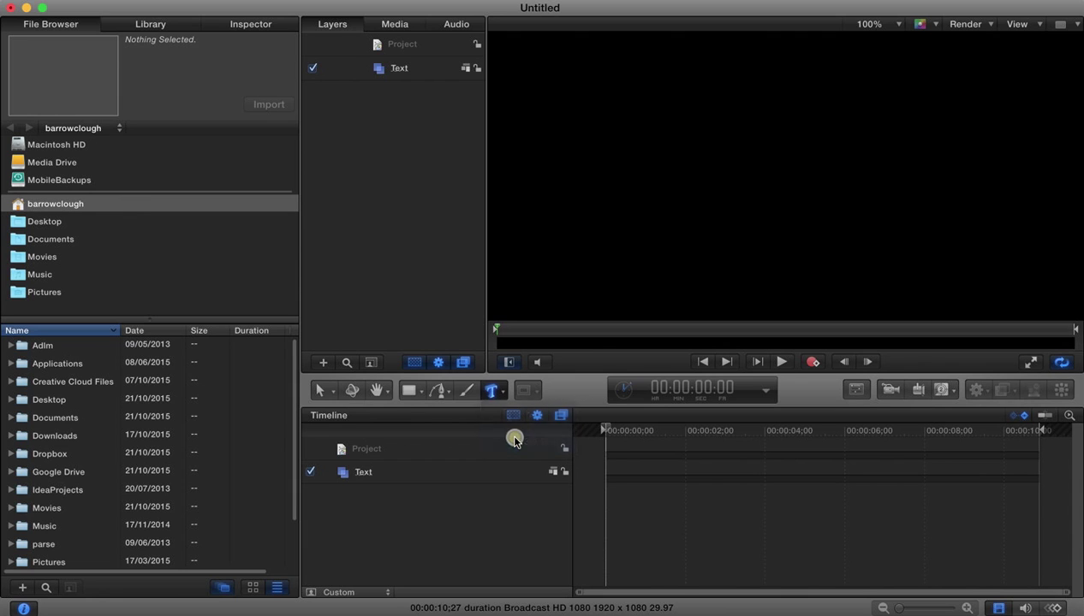
{"action": "left_click", "coordinate": [738, 173]}
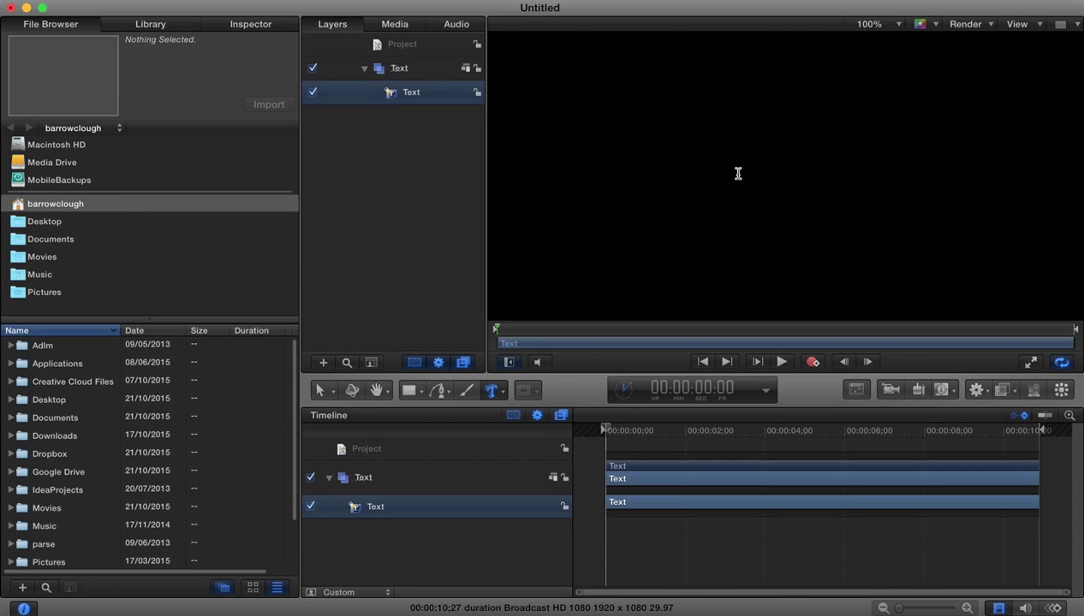
{"action": "type", "text": "Tutorials"}
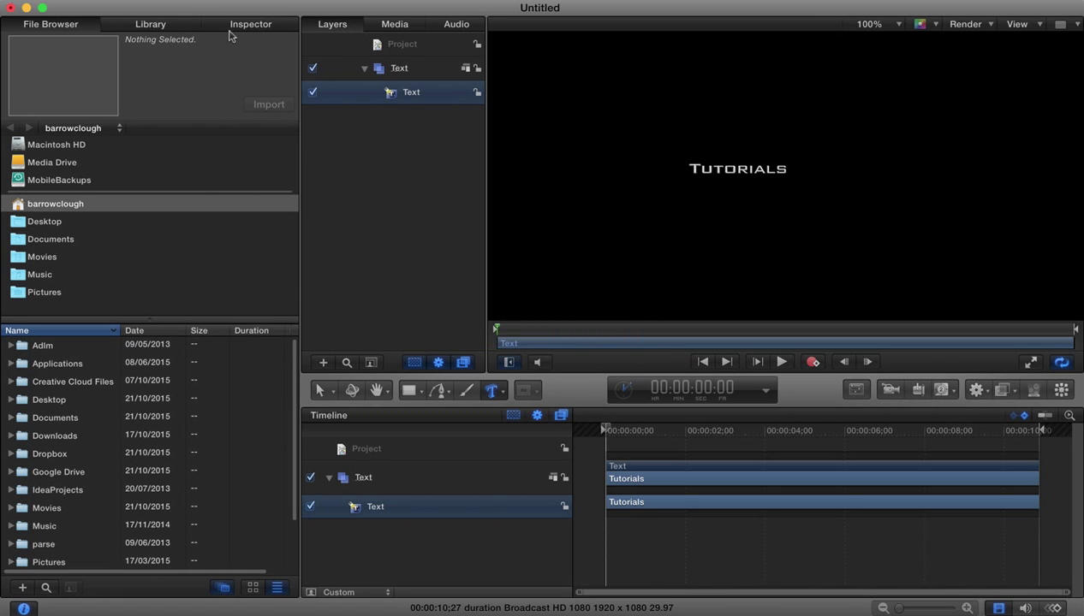
In the Text Format inspector, keep Bank Gothic as the font and raise Tutorials' size to 166
{"action": "left_click", "coordinate": [233, 24]}
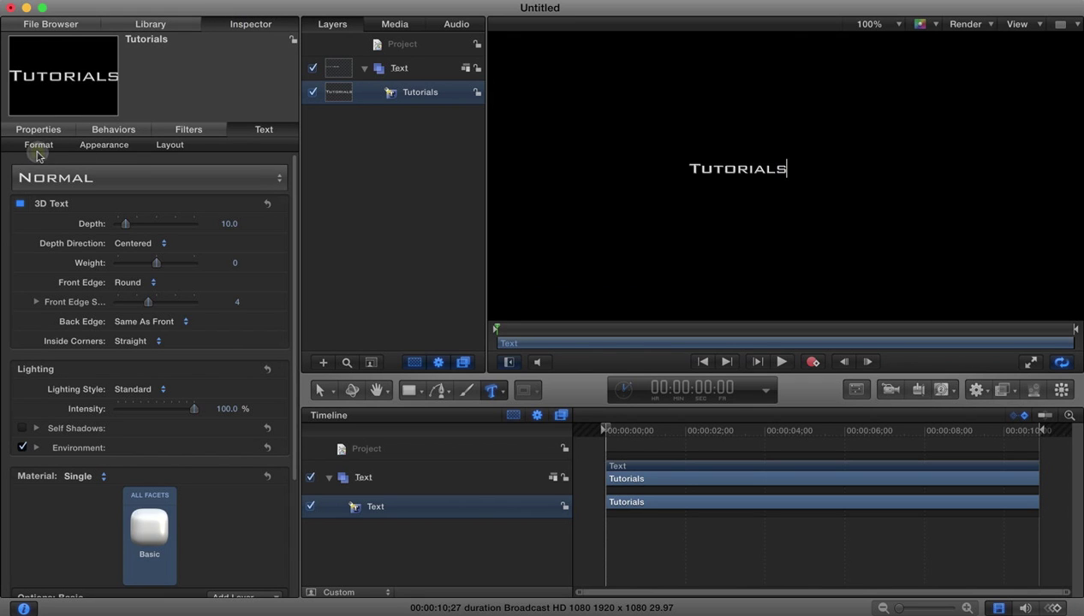
{"action": "left_click", "coordinate": [37, 146]}
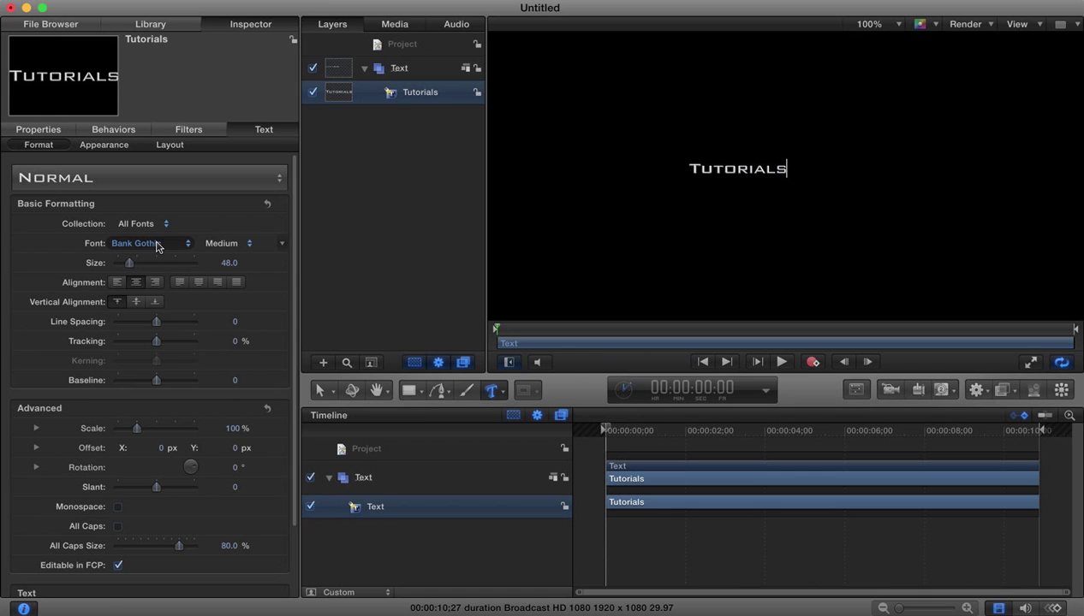
{"action": "left_click", "coordinate": [154, 243]}
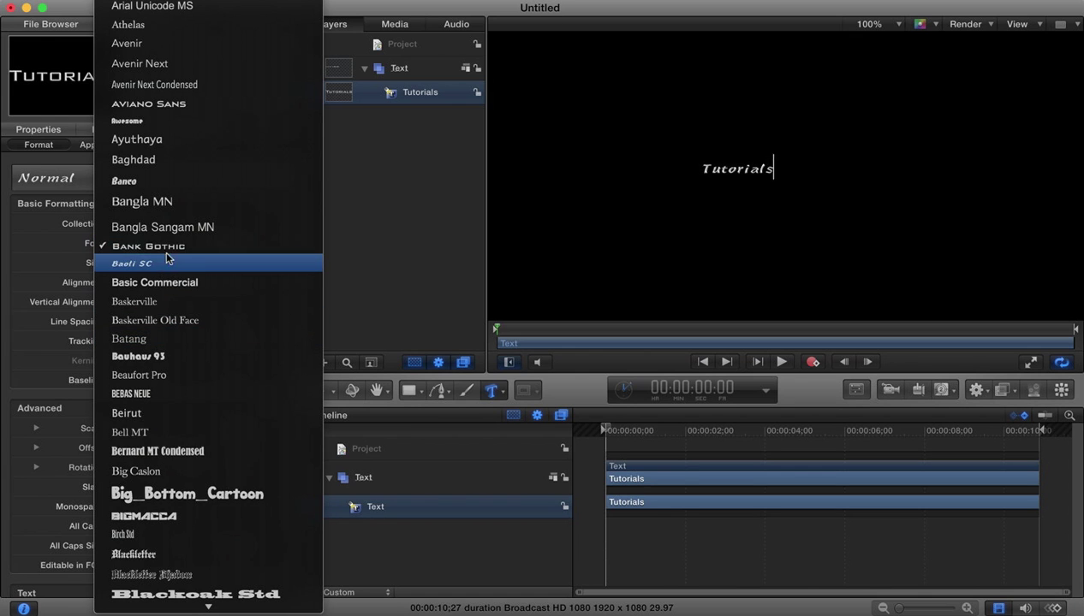
{"action": "left_click", "coordinate": [168, 248]}
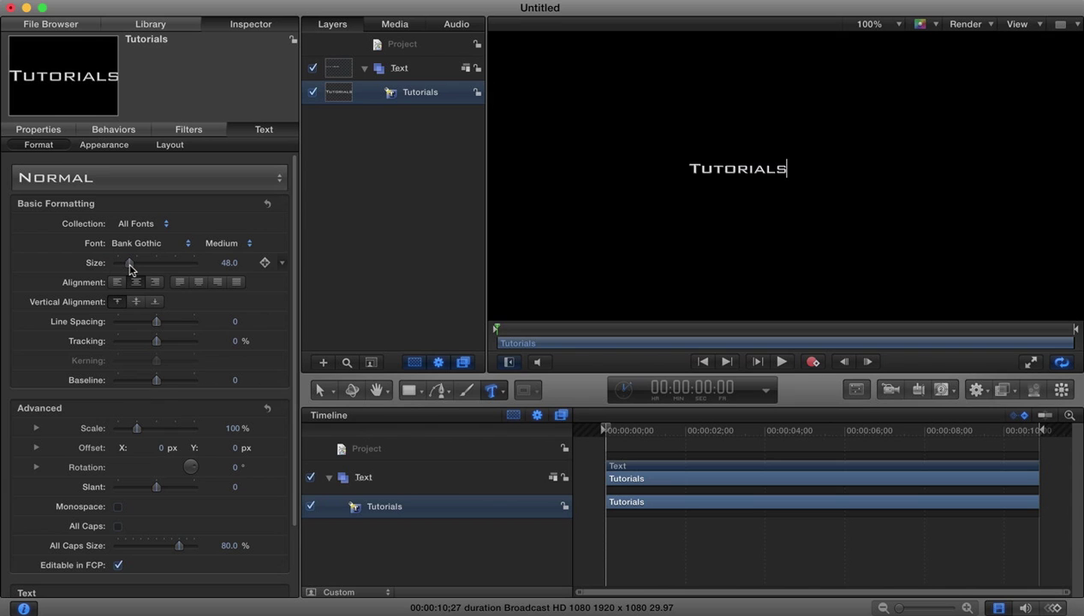
{"action": "left_click_drag", "start_coordinate": [129, 268], "coordinate": [162, 268]}
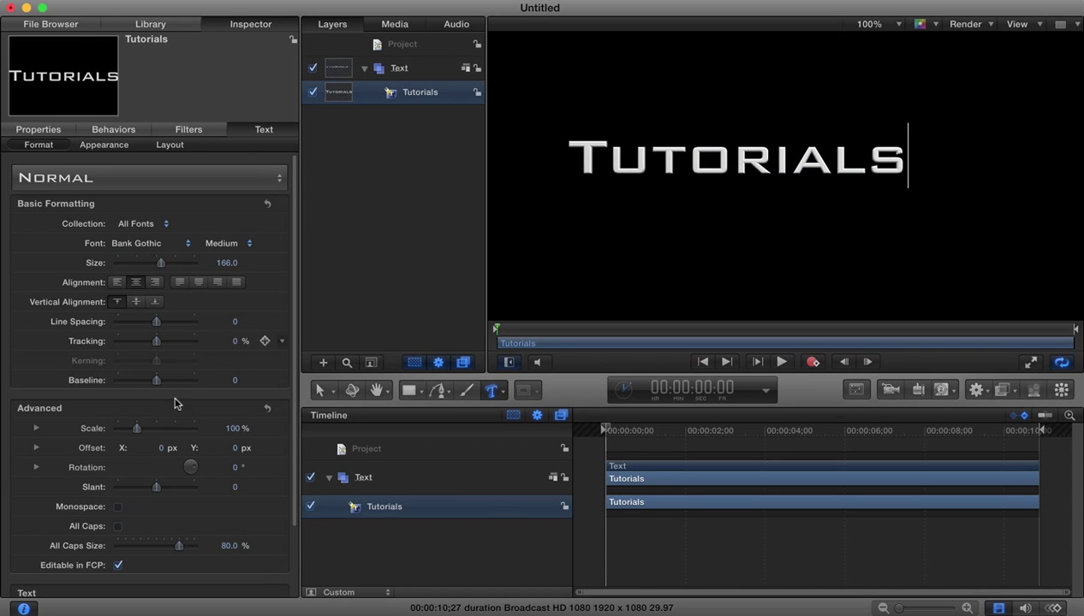
{"action": "scroll", "coordinate": [183, 484], "scroll_direction": "down", "scroll_amount": 3}
{"action": "scroll", "coordinate": [183, 483], "scroll_direction": "up", "scroll_amount": 3}
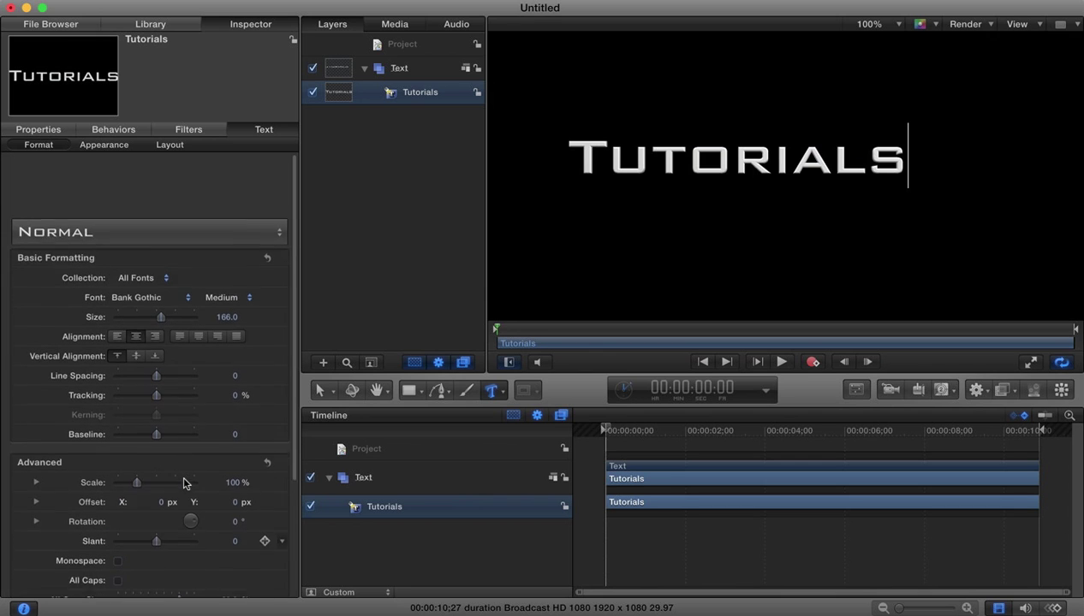
{"action": "scroll", "coordinate": [182, 484], "scroll_direction": "down", "scroll_amount": 3}
{"action": "scroll", "coordinate": [184, 483], "scroll_direction": "down", "scroll_amount": 1}
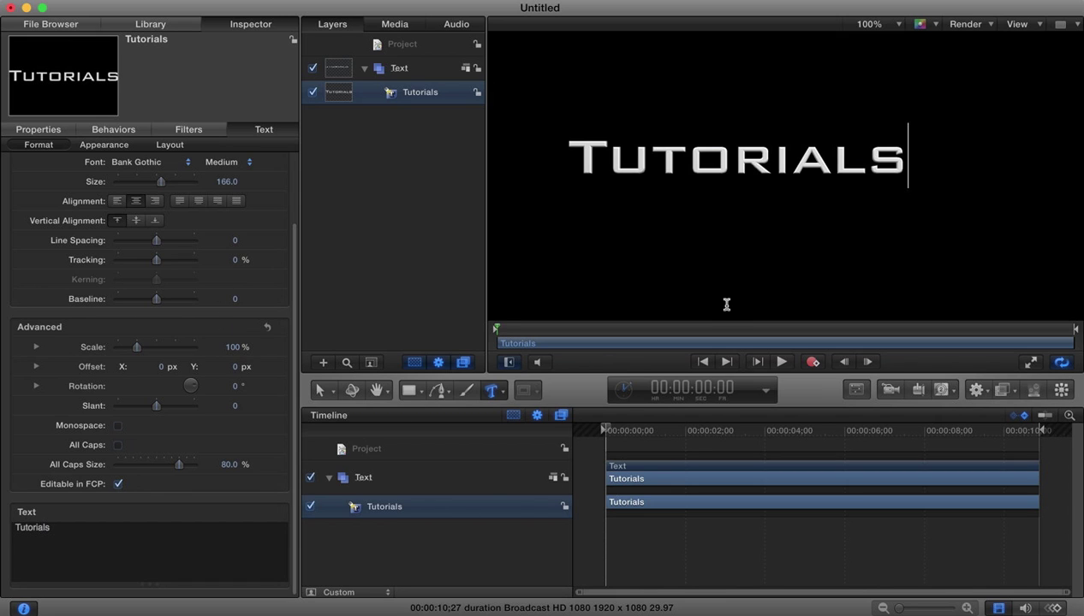
Apply the Metal > Nickel material to the Tutorials text
{"action": "left_click", "coordinate": [106, 145]}
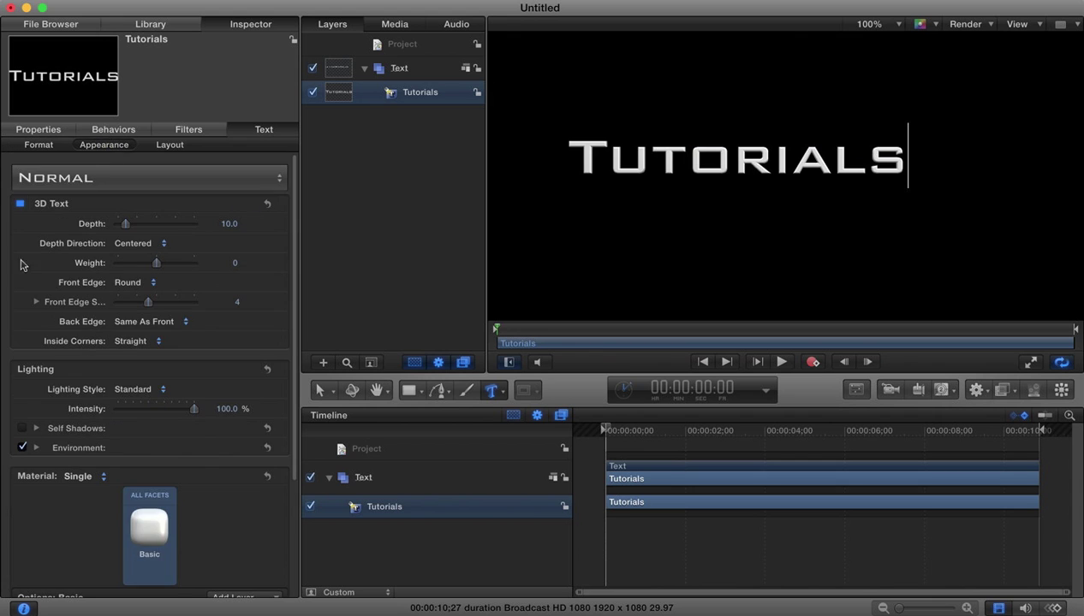
{"action": "scroll", "coordinate": [4, 330], "scroll_direction": "down", "scroll_amount": 3}
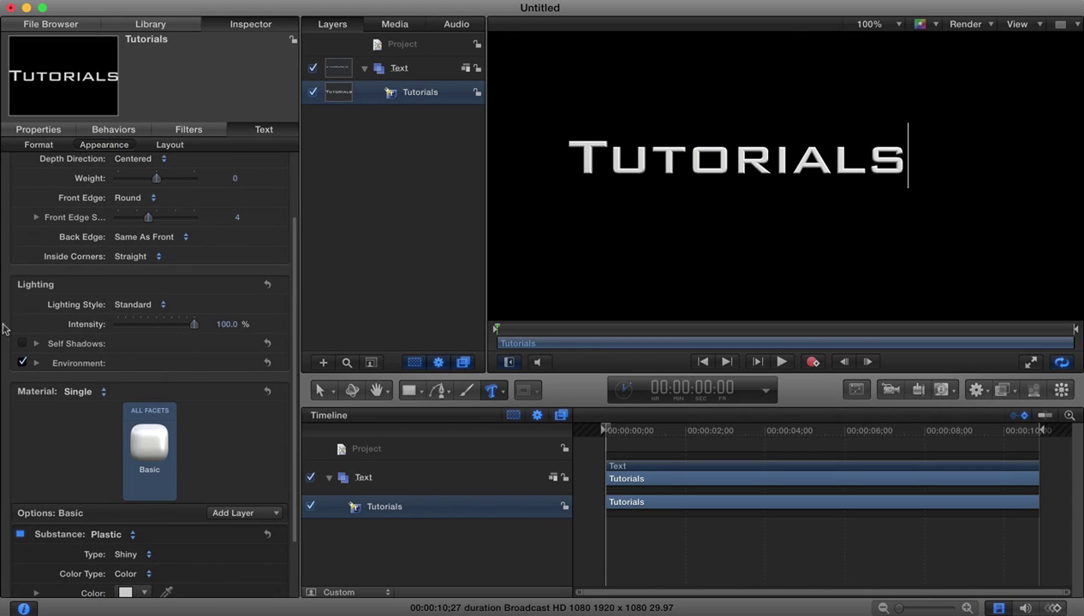
{"action": "left_click", "coordinate": [147, 441]}
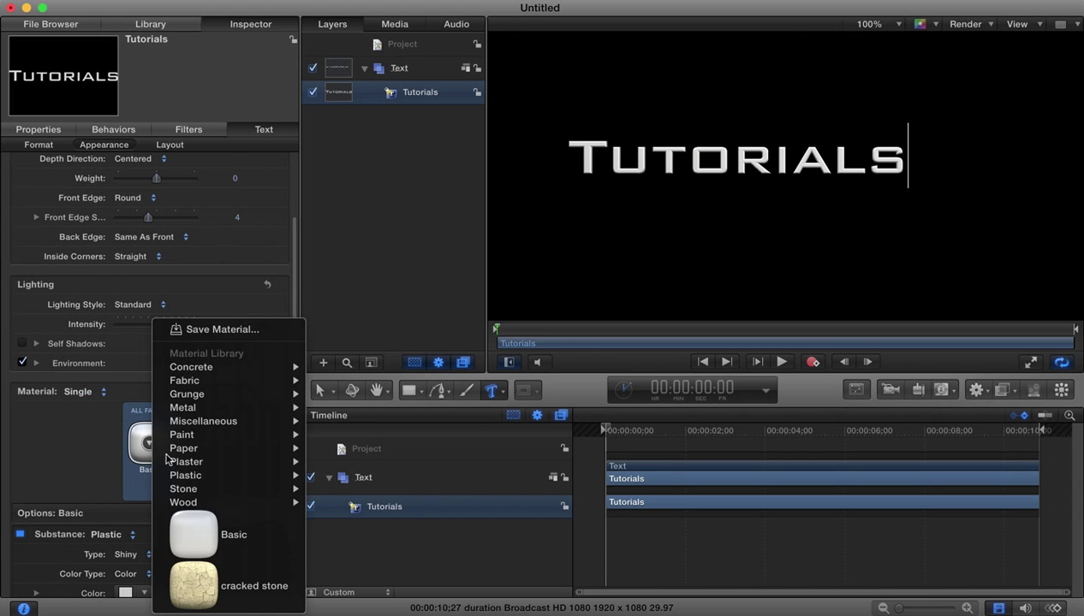
{"action": "mouse_move", "coordinate": [214, 409]}
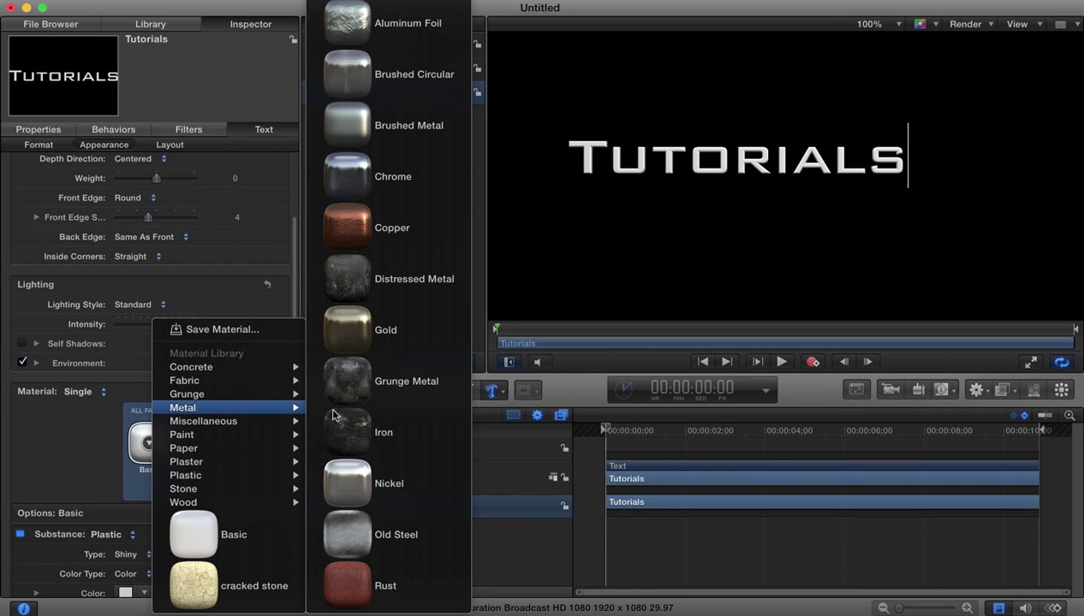
{"action": "left_click", "coordinate": [388, 485]}
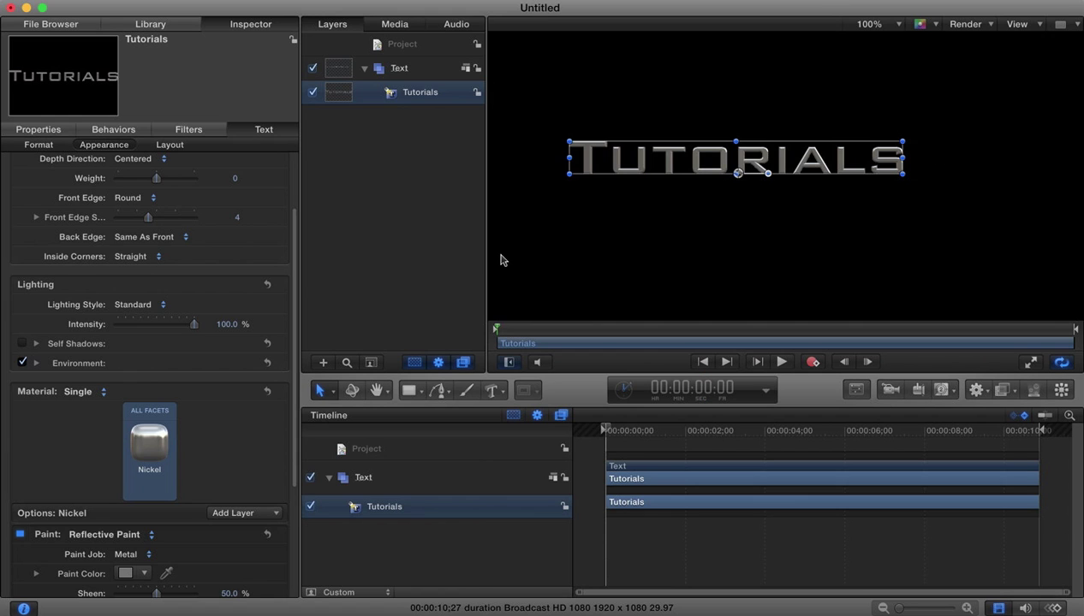
Compare the Above, Diagonal Left and Backlit lighting styles, then set Diagonal Right
{"action": "left_click", "coordinate": [157, 305]}
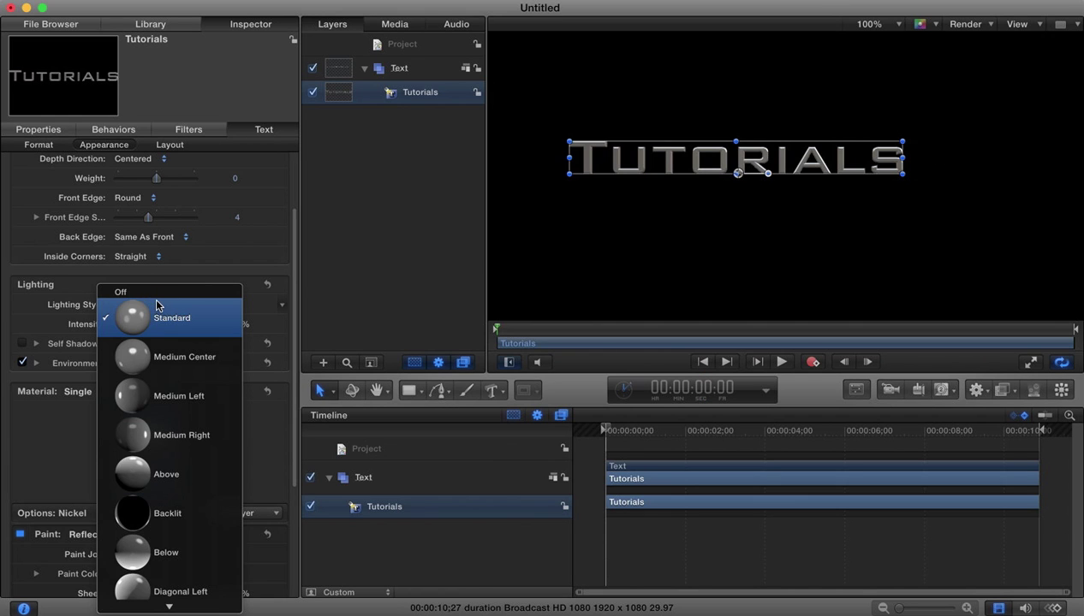
{"action": "left_click", "coordinate": [198, 483]}
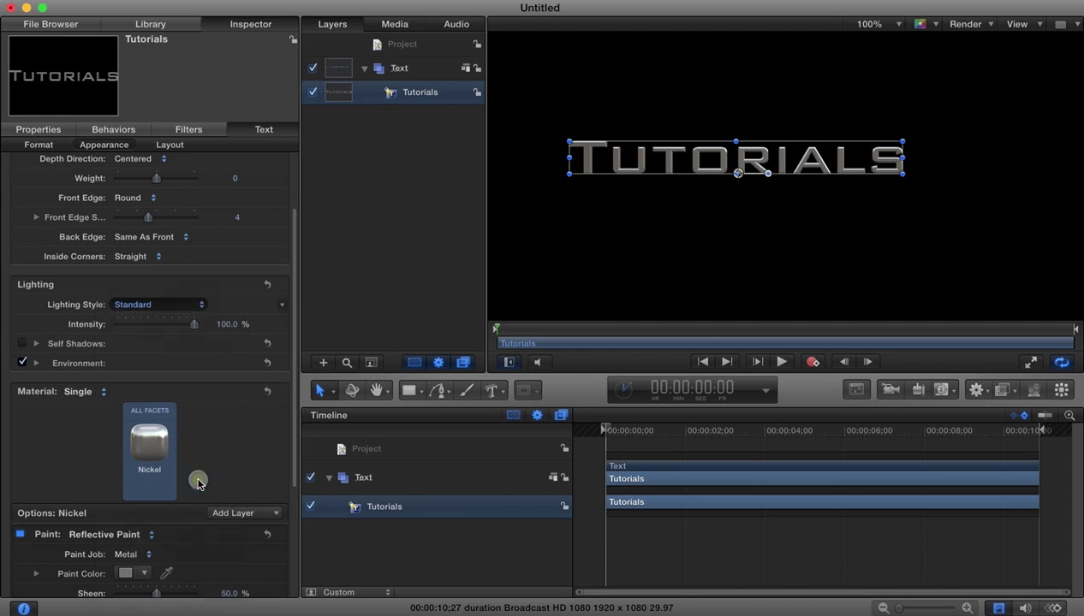
{"action": "left_click", "coordinate": [145, 304]}
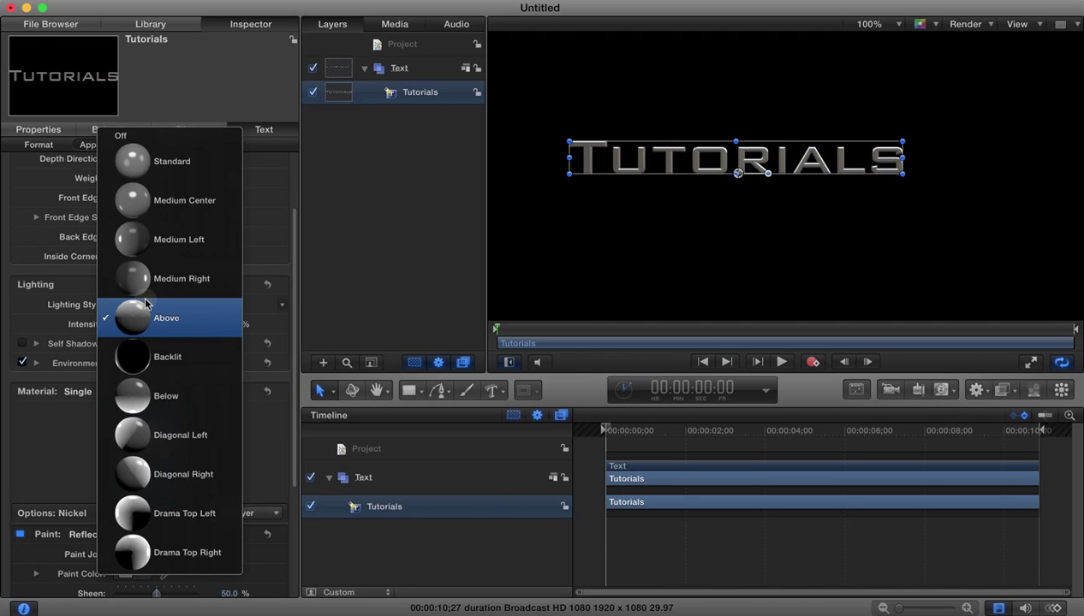
{"action": "left_click", "coordinate": [185, 447]}
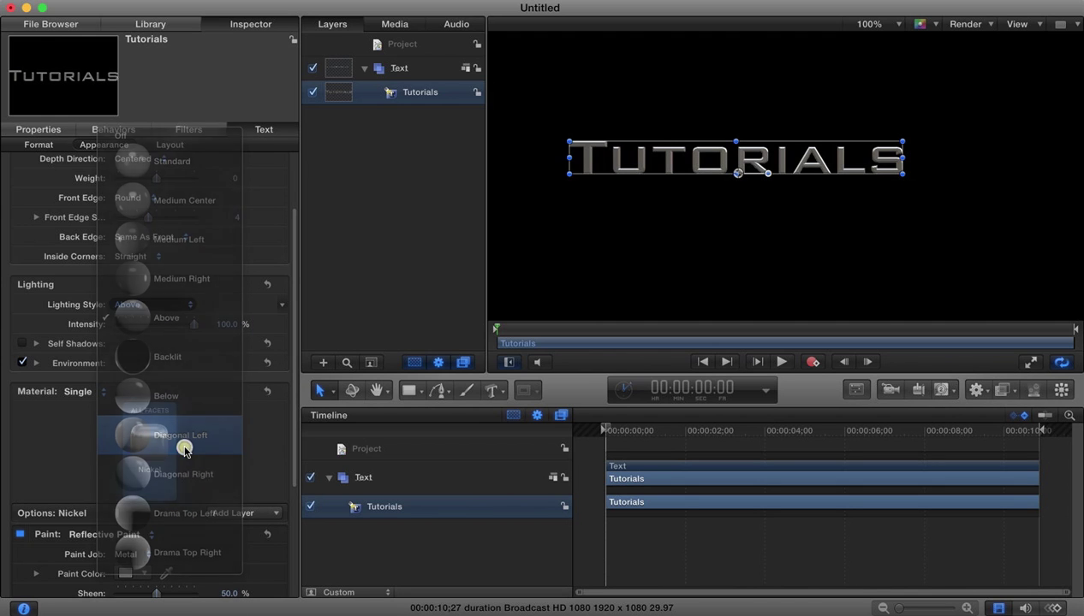
{"action": "left_click", "coordinate": [175, 304]}
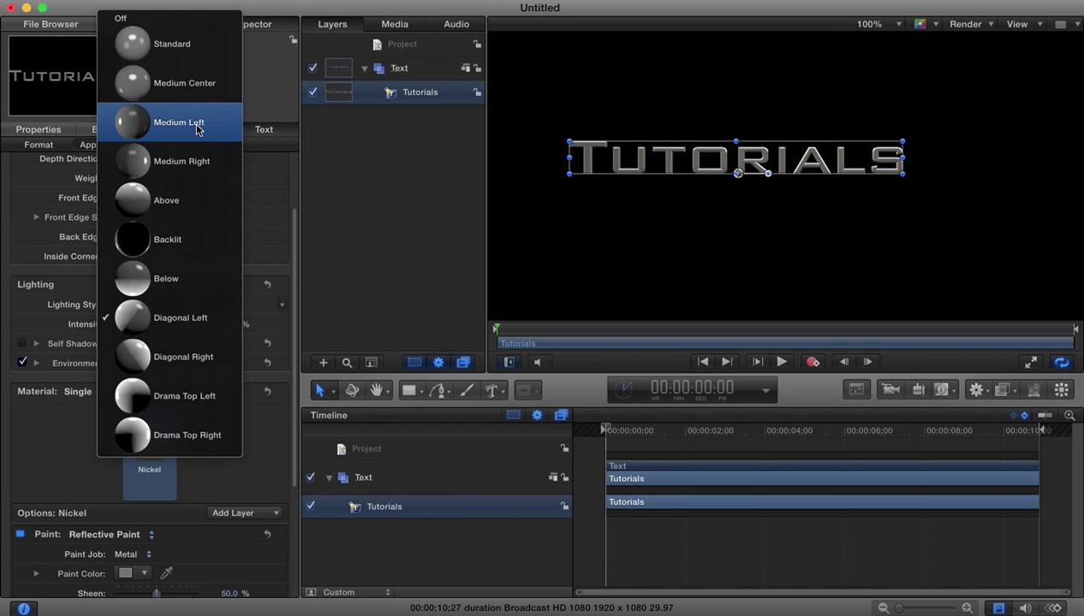
{"action": "left_click", "coordinate": [197, 240]}
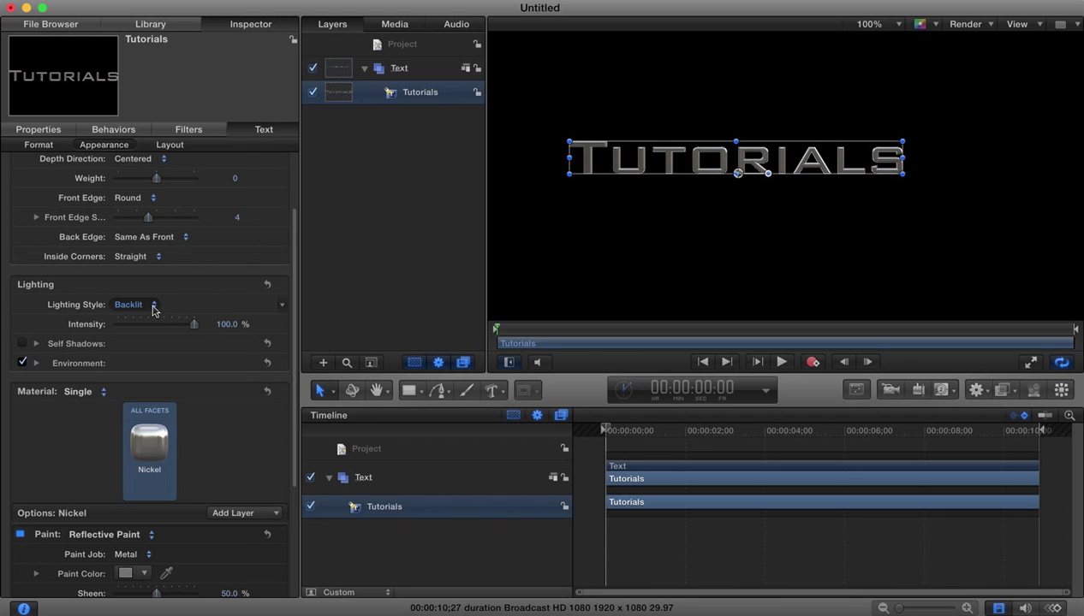
{"action": "left_click", "coordinate": [153, 306]}
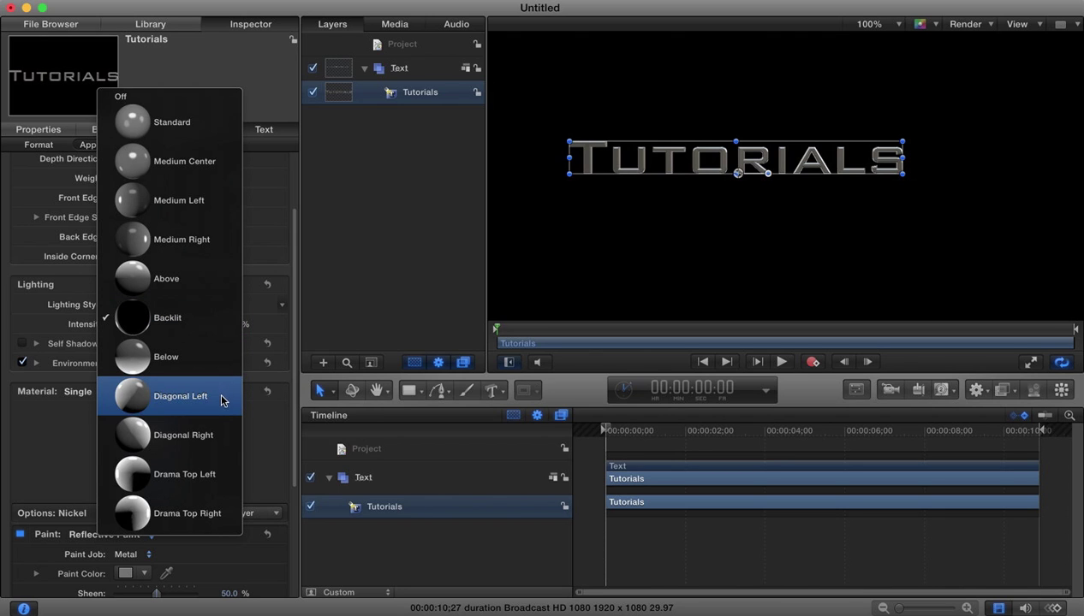
{"action": "left_click", "coordinate": [205, 436]}
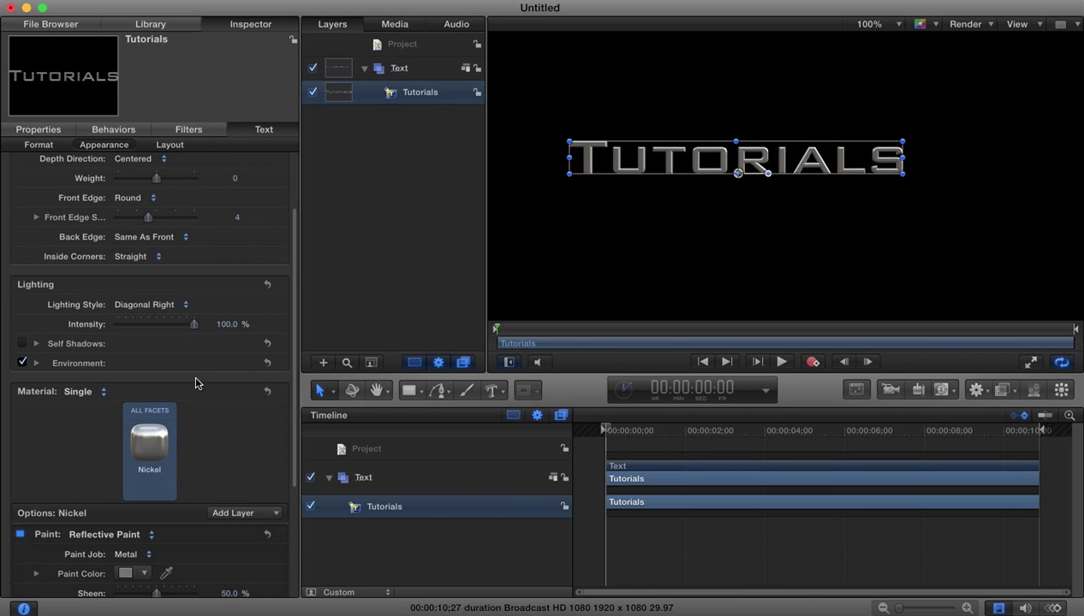
Increase the 3D text depth to 28 and set its inside corners to Round
{"action": "left_click", "coordinate": [23, 344]}
{"action": "left_click", "coordinate": [23, 344]}
{"action": "left_click", "coordinate": [157, 257]}
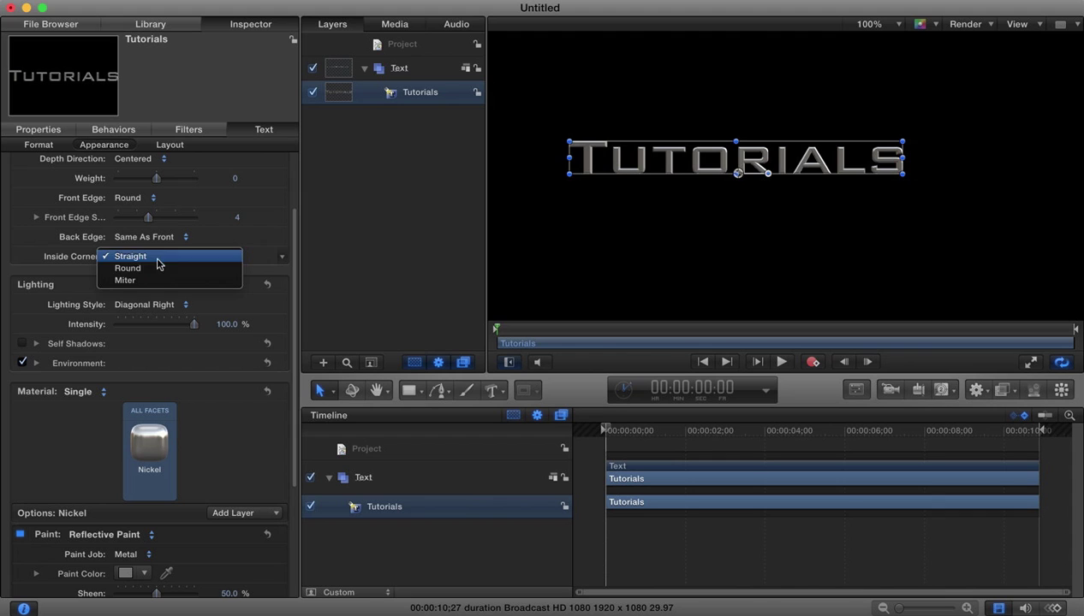
{"action": "left_click", "coordinate": [157, 267]}
{"action": "left_click", "coordinate": [159, 257]}
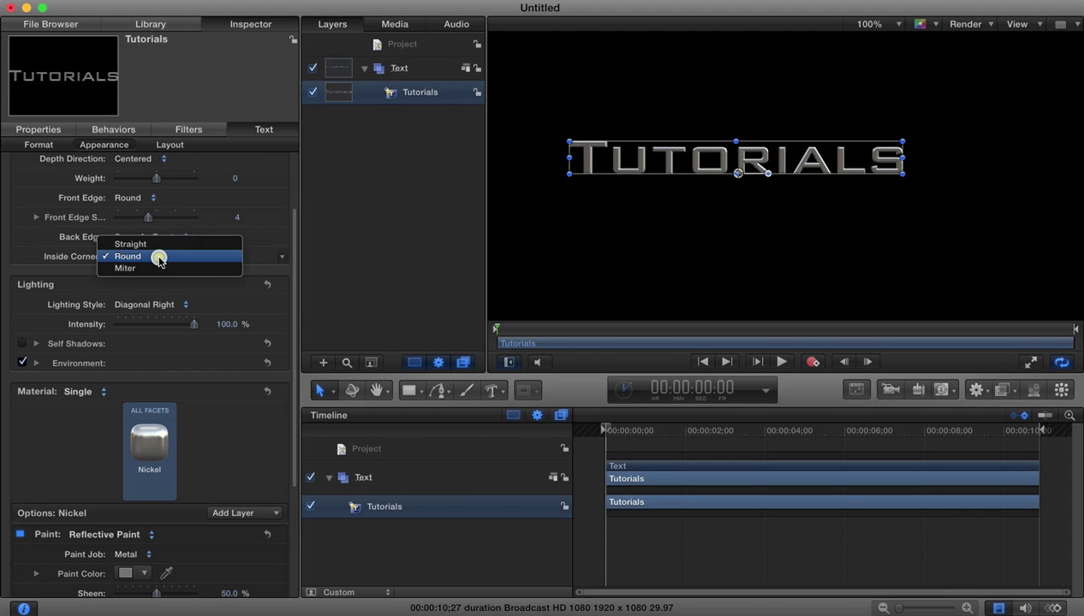
{"action": "left_click", "coordinate": [147, 244]}
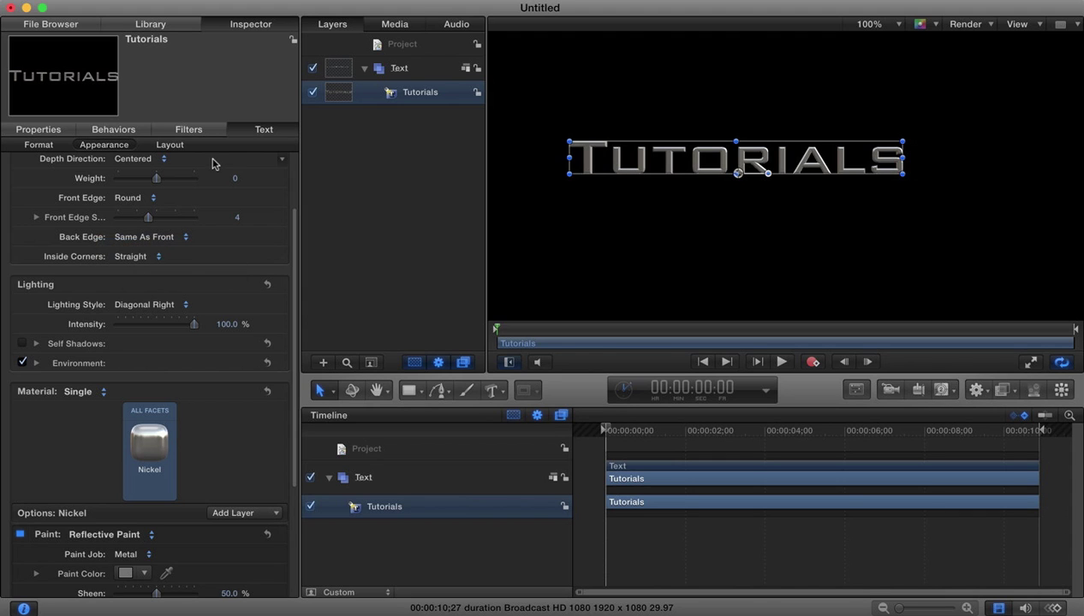
{"action": "scroll", "coordinate": [214, 163], "scroll_direction": "up", "scroll_amount": 5}
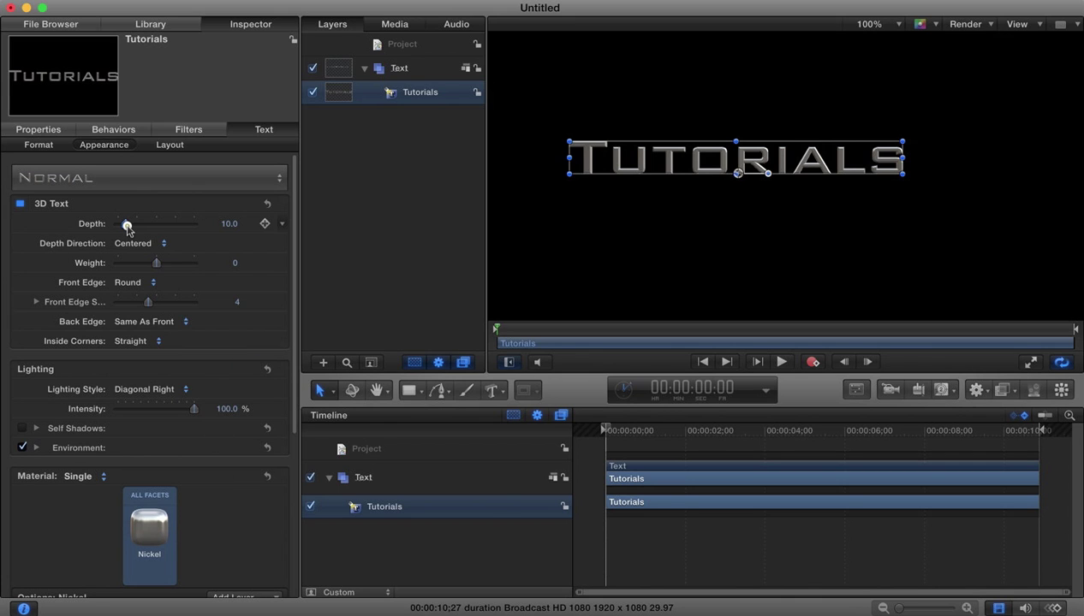
{"action": "mouse_move", "coordinate": [126, 226]}
{"action": "left_mouse_down"}
{"action": "mouse_move", "coordinate": [163, 227]}
{"action": "mouse_move", "coordinate": [139, 226]}
{"action": "left_mouse_up"}
{"action": "left_click", "coordinate": [146, 341]}
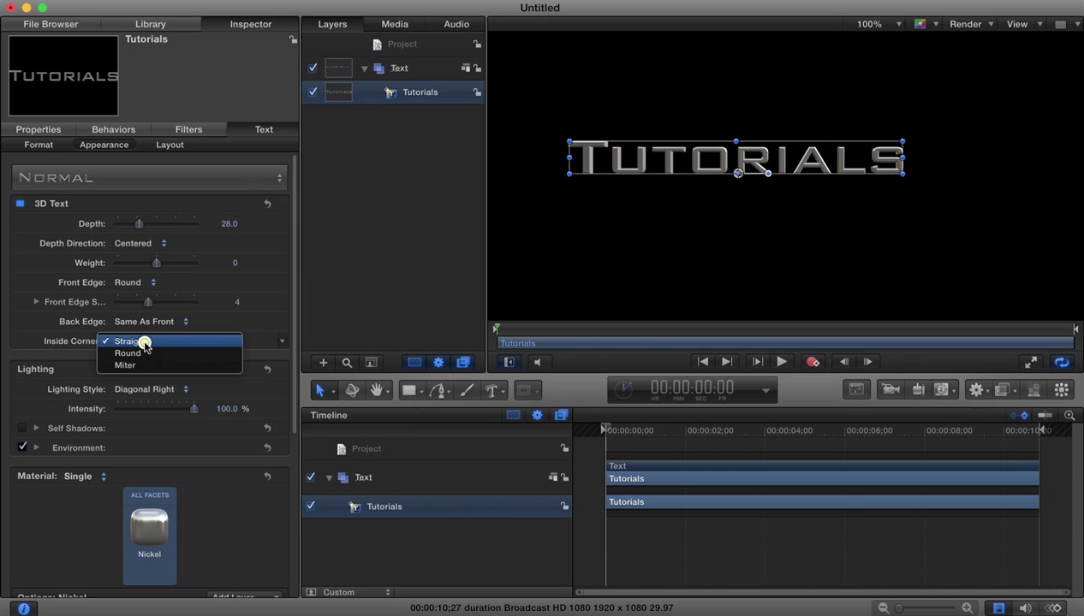
{"action": "left_click", "coordinate": [143, 354]}
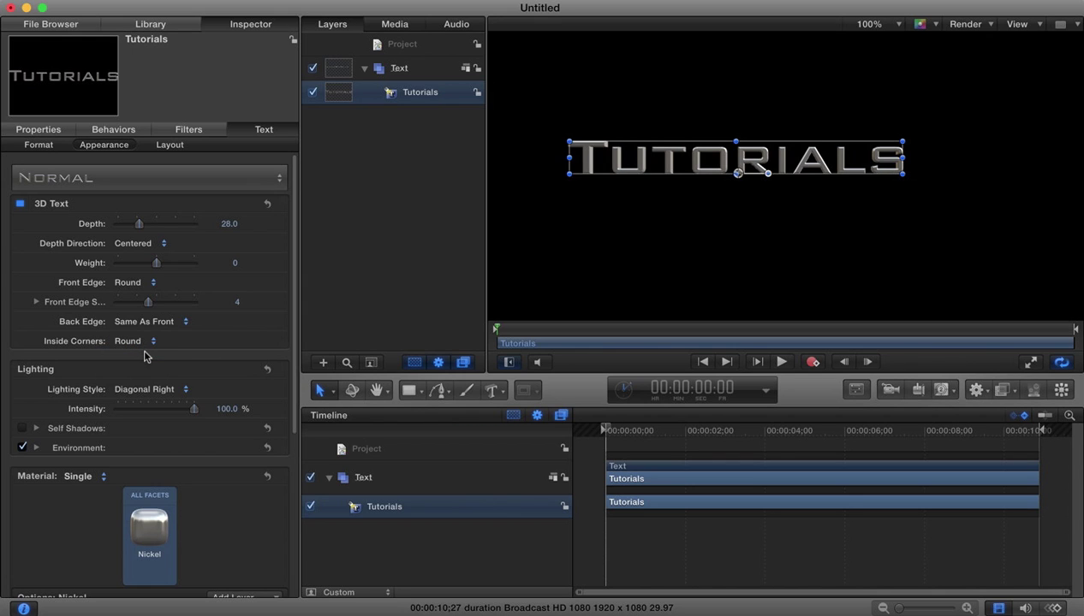
Enlarge the front edge bevel size to 8.35 and nudge the Tutorials text slightly right
{"action": "left_click", "coordinate": [236, 322]}
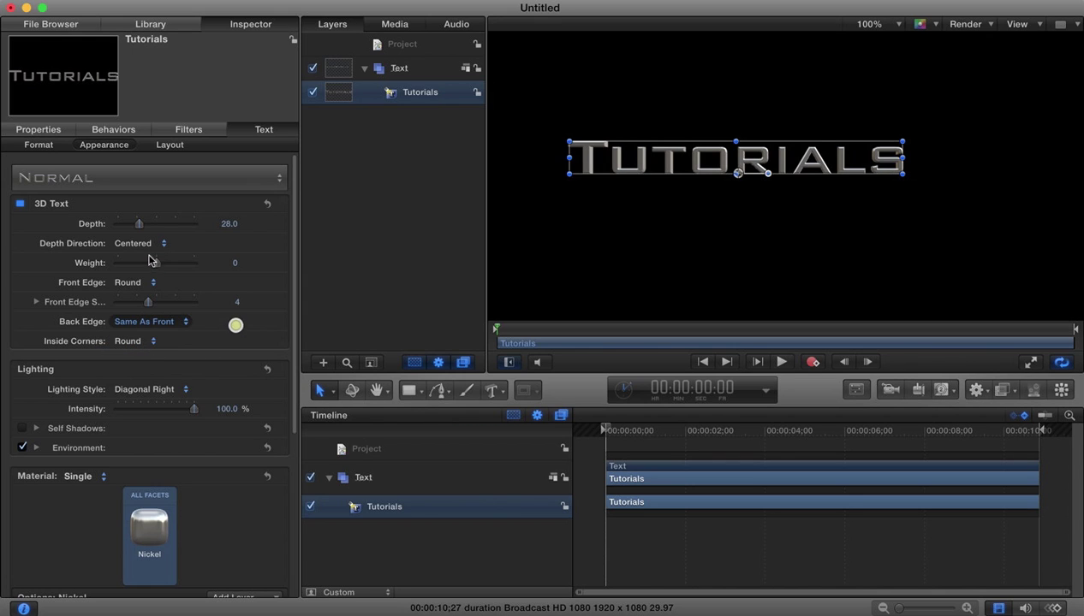
{"action": "left_click", "coordinate": [37, 302]}
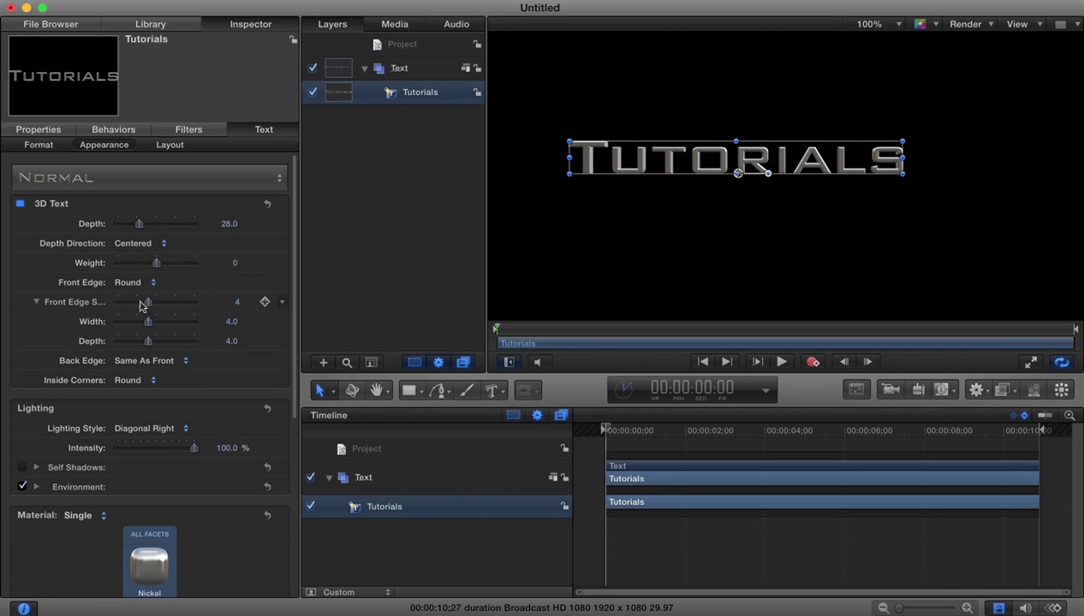
{"action": "left_click_drag", "start_coordinate": [154, 304], "coordinate": [167, 342]}
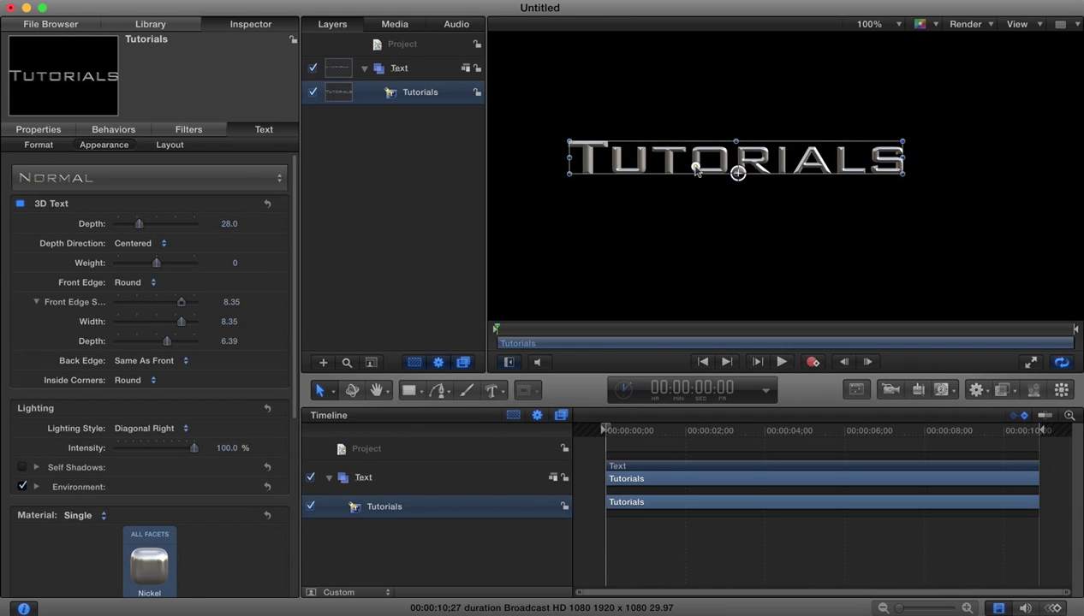
{"action": "left_click_drag", "start_coordinate": [697, 172], "coordinate": [730, 168]}
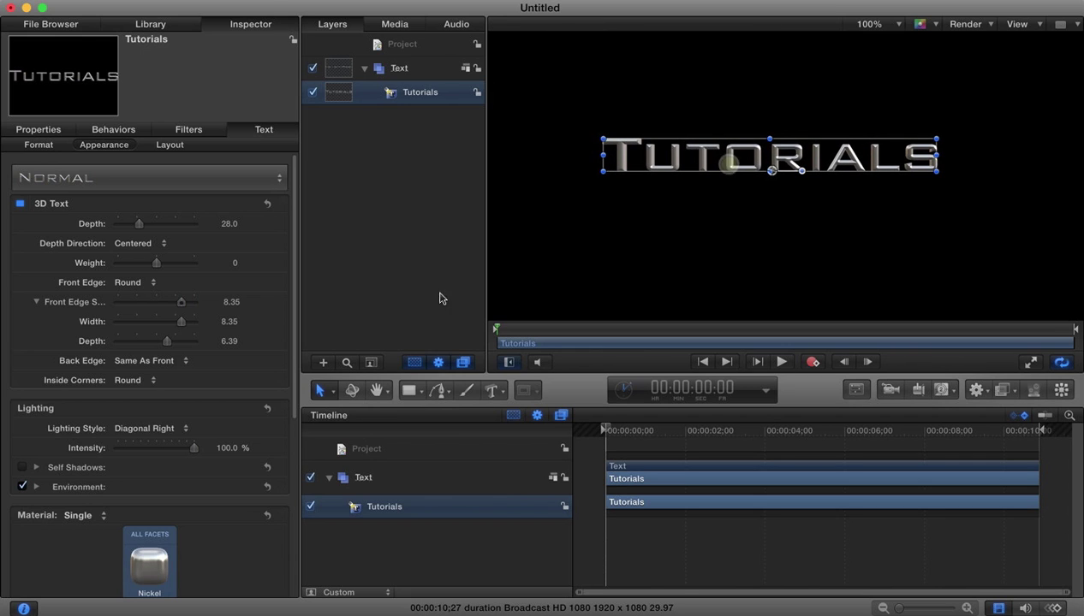
Draw a straight line beneath the Tutorials text inside the Text group
{"action": "left_click", "coordinate": [403, 478]}
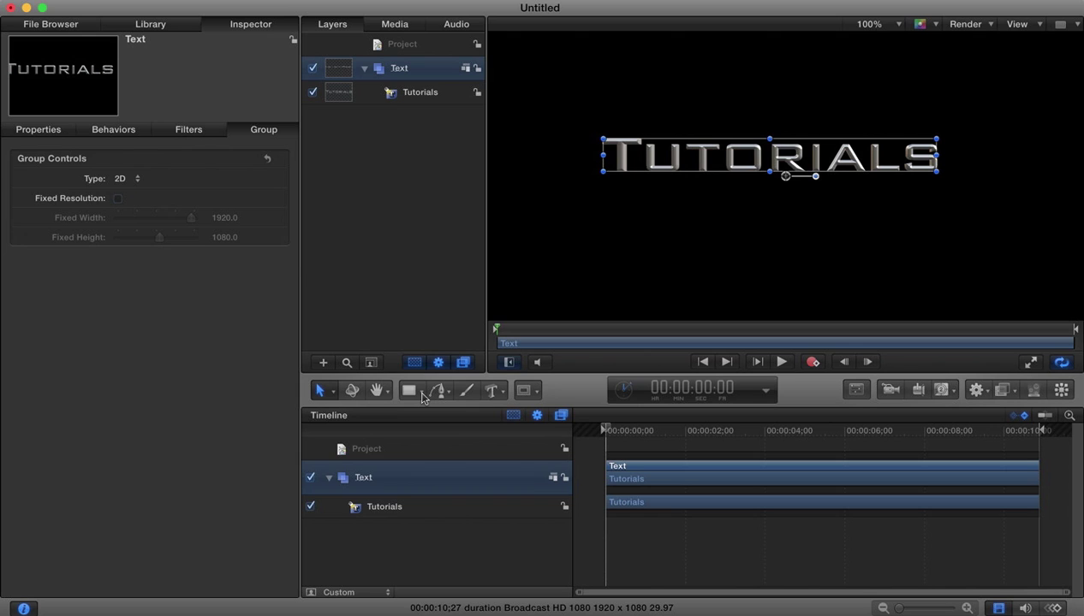
{"action": "left_click", "coordinate": [423, 394]}
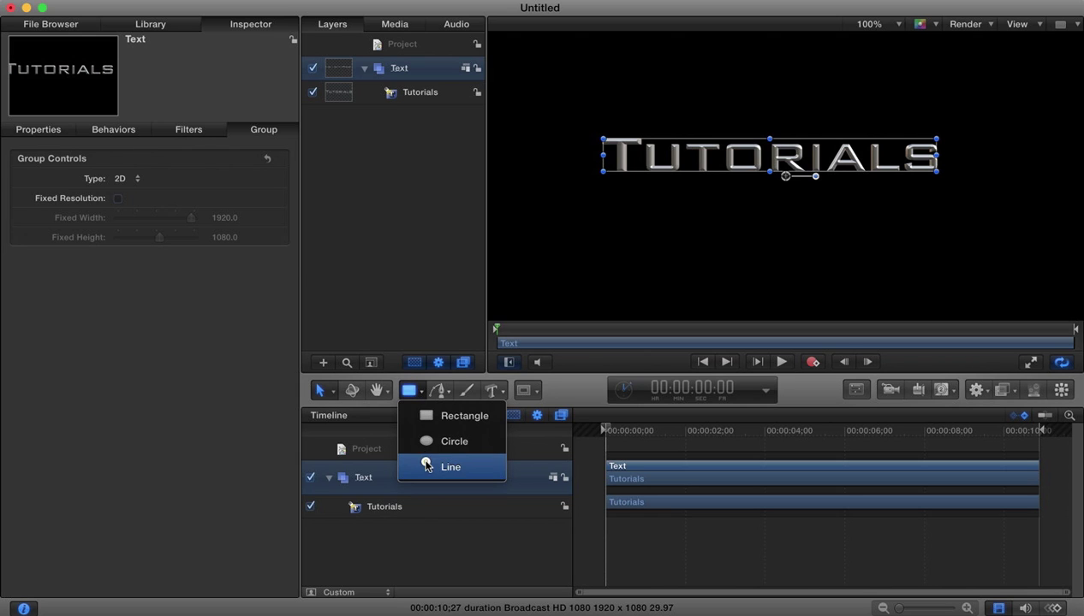
{"action": "left_click", "coordinate": [425, 463]}
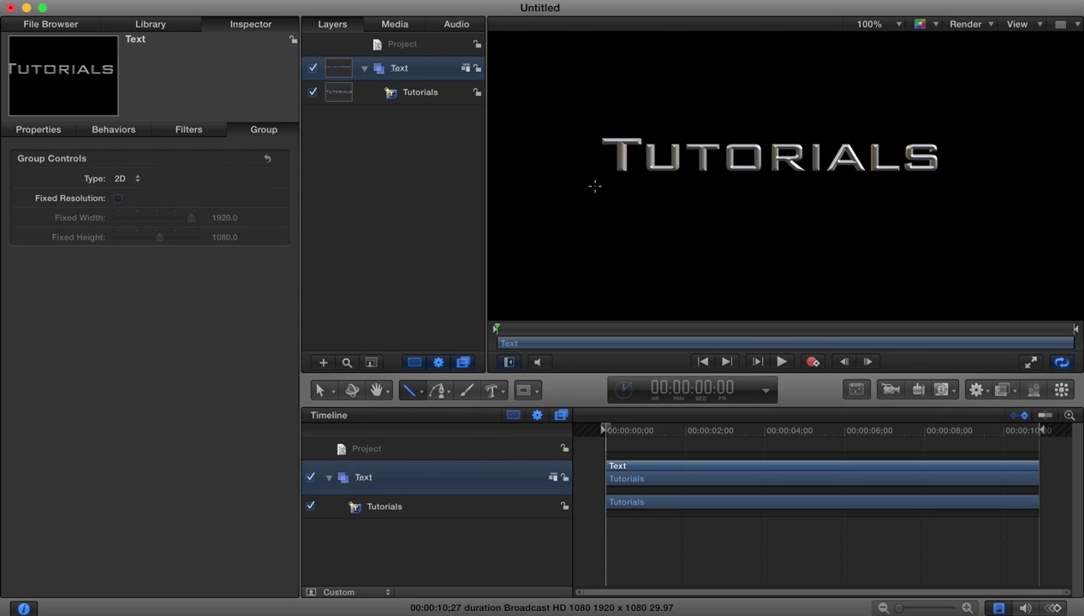
{"action": "left_click_drag", "start_coordinate": [595, 186], "coordinate": [964, 191]}
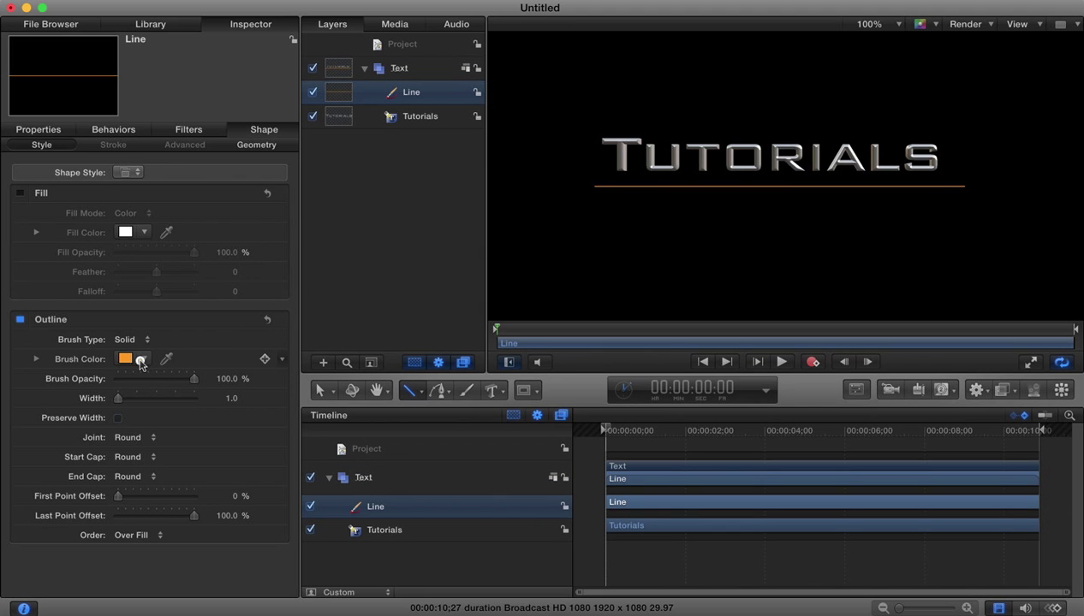
Make the line dark grey with width 5 and nudge it slightly left and down
{"action": "left_click", "coordinate": [144, 359]}
{"action": "left_click", "coordinate": [146, 519]}
{"action": "left_click", "coordinate": [183, 514]}
{"action": "left_click_drag", "start_coordinate": [116, 400], "coordinate": [119, 401]}
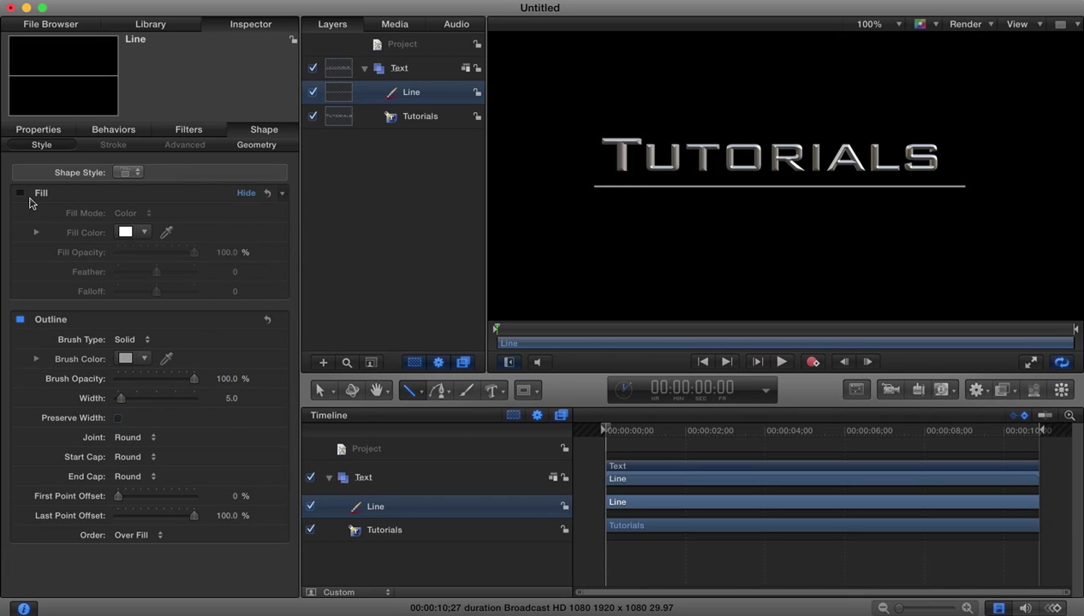
{"action": "left_click", "coordinate": [318, 392]}
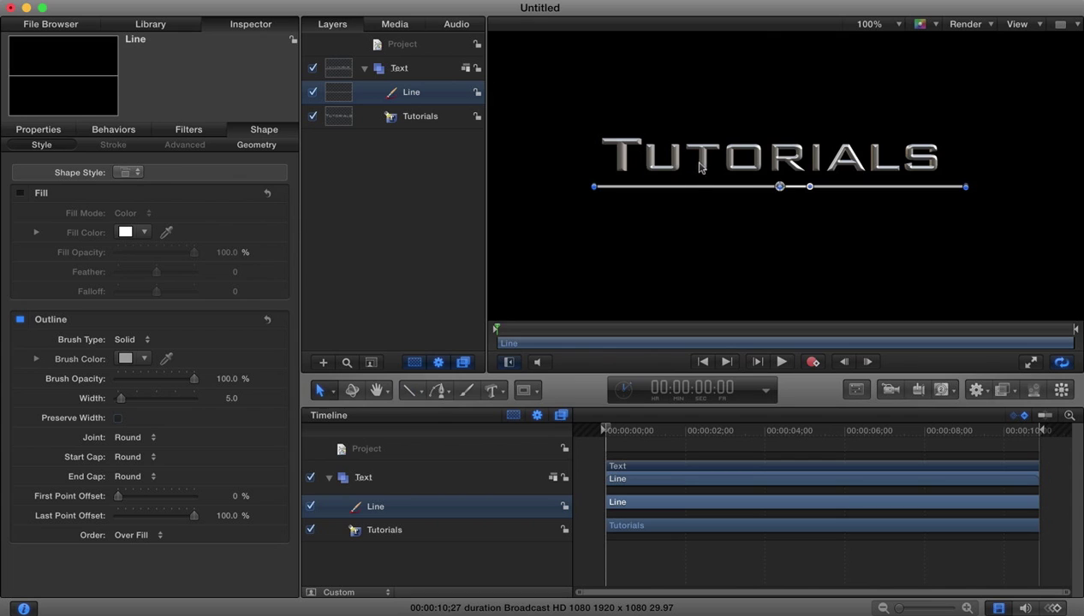
{"action": "left_click_drag", "start_coordinate": [776, 187], "coordinate": [769, 189]}
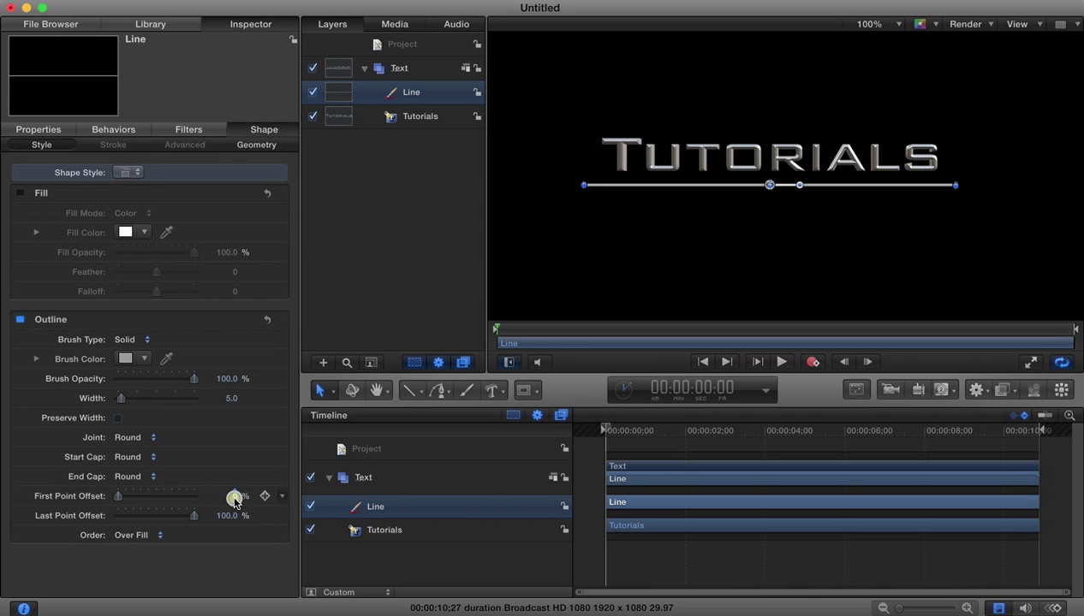
Keyframe the First and Last Point Offsets at 50% on frame 0, then 0% and 100% at frame 10
{"action": "type", "text": "50"}
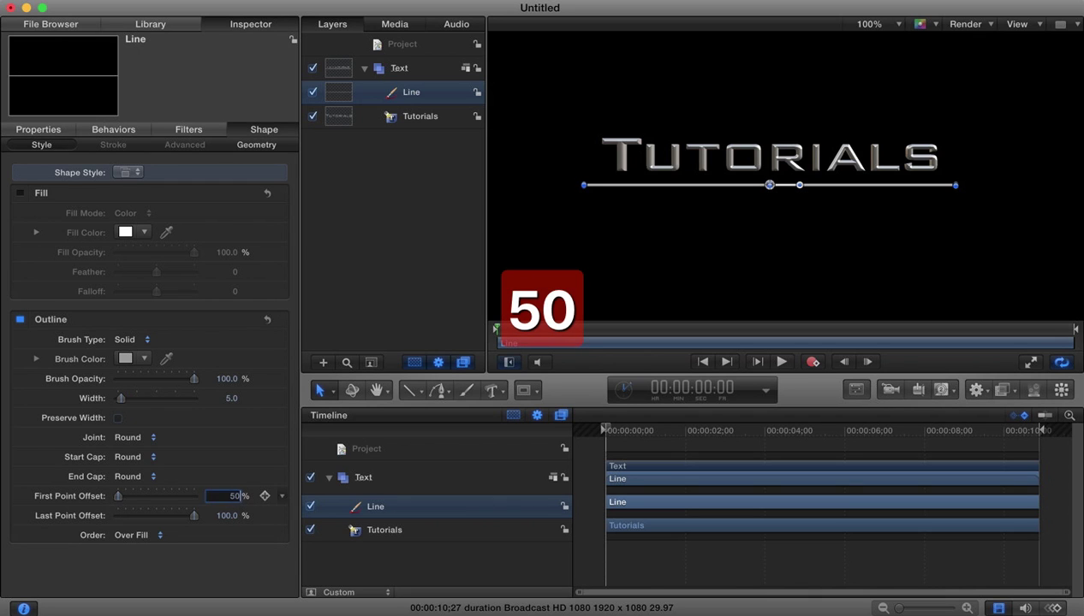
{"action": "key", "text": "Return"}
{"action": "left_click", "coordinate": [227, 516]}
{"action": "type", "text": "50"}
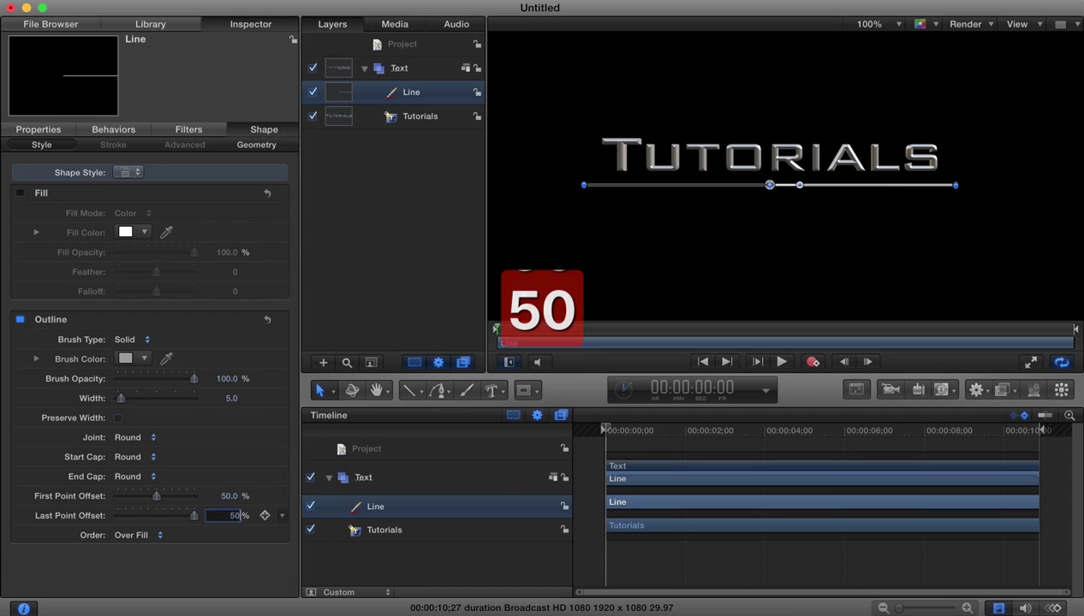
{"action": "key", "text": "Return"}
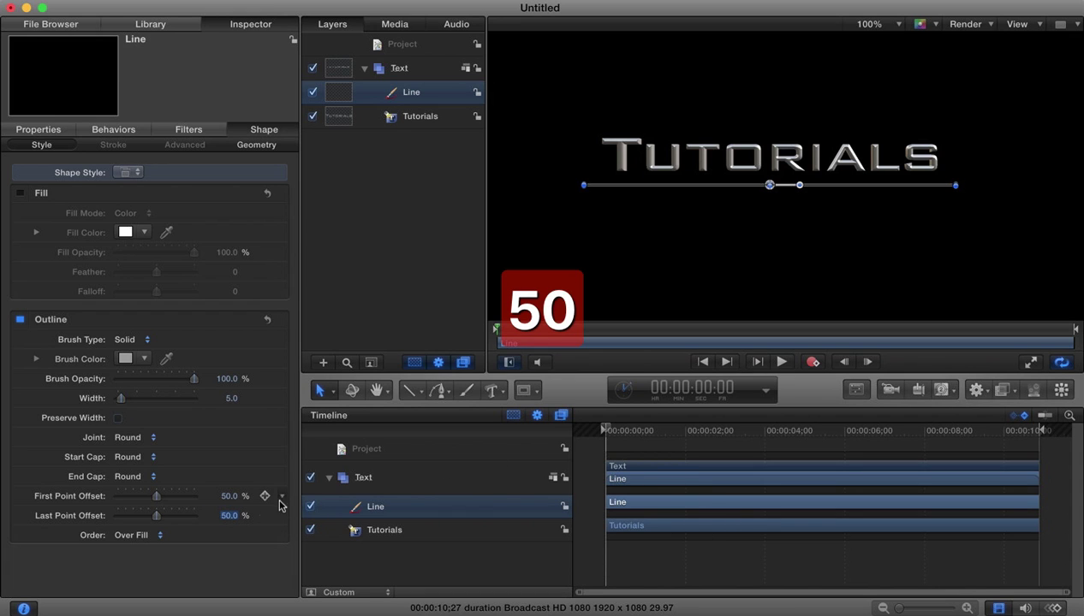
{"action": "left_click", "coordinate": [264, 497]}
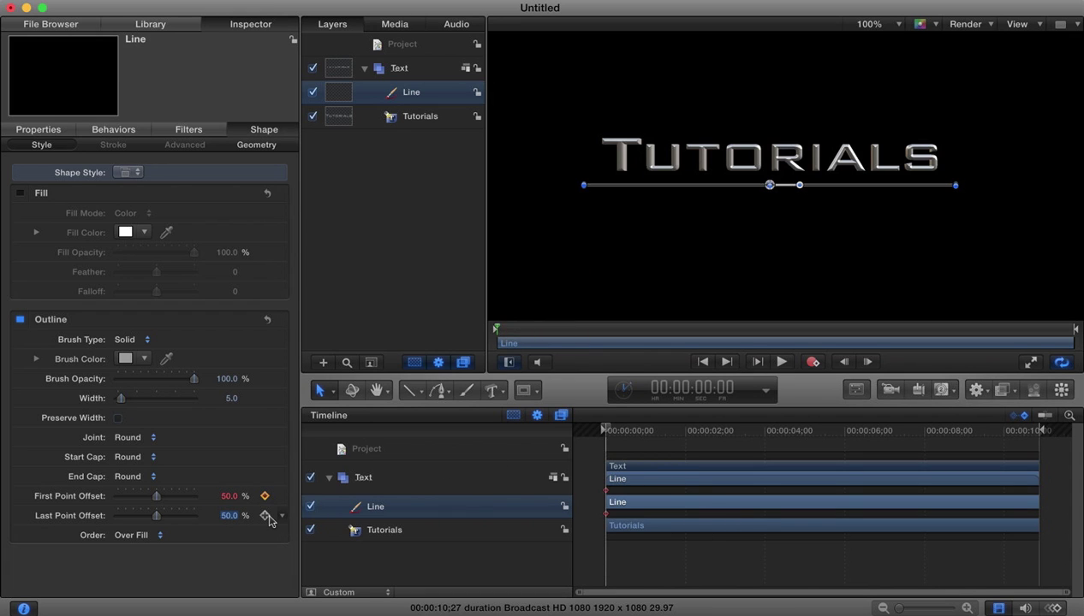
{"action": "left_click", "coordinate": [265, 515]}
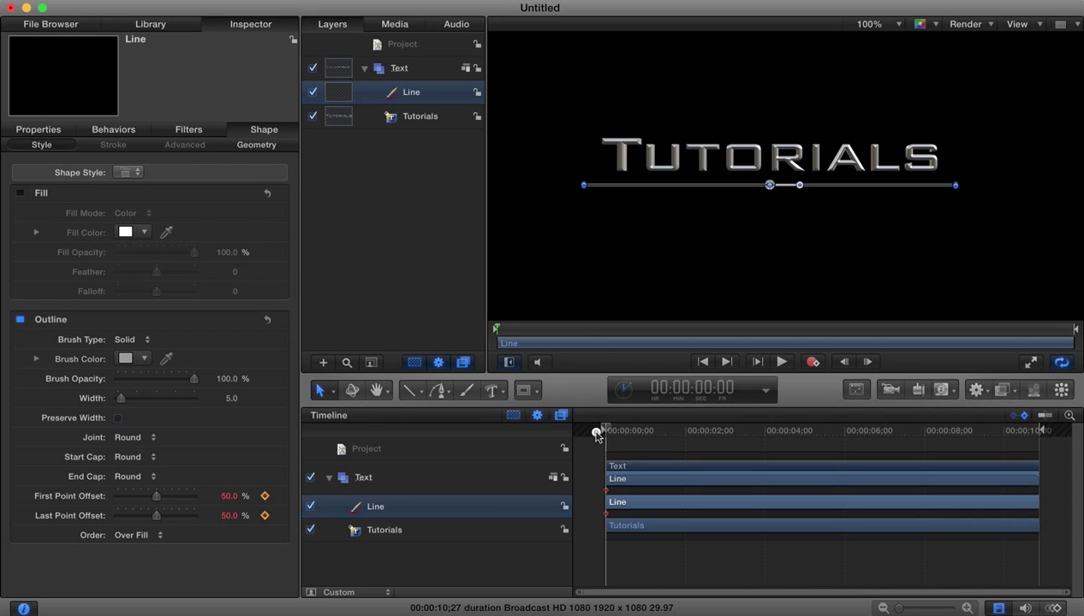
{"action": "left_click_drag", "start_coordinate": [597, 435], "coordinate": [617, 434]}
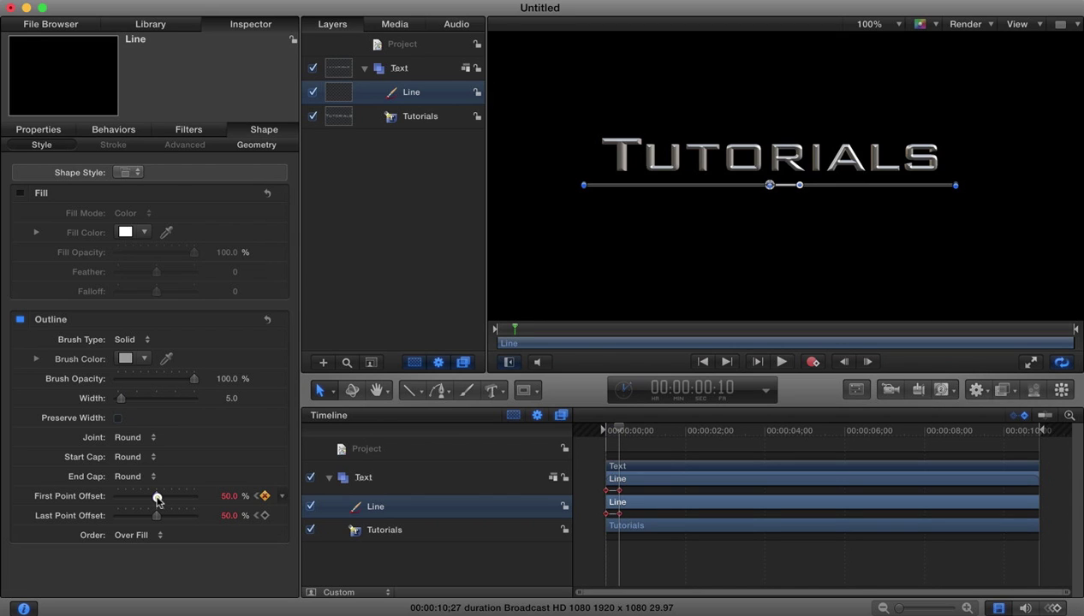
{"action": "left_click_drag", "start_coordinate": [156, 500], "coordinate": [73, 499]}
{"action": "left_click_drag", "start_coordinate": [156, 516], "coordinate": [242, 513]}
Play the line animation from the first frame twice to preview it growing outward
{"action": "left_click_drag", "start_coordinate": [615, 433], "coordinate": [511, 416]}
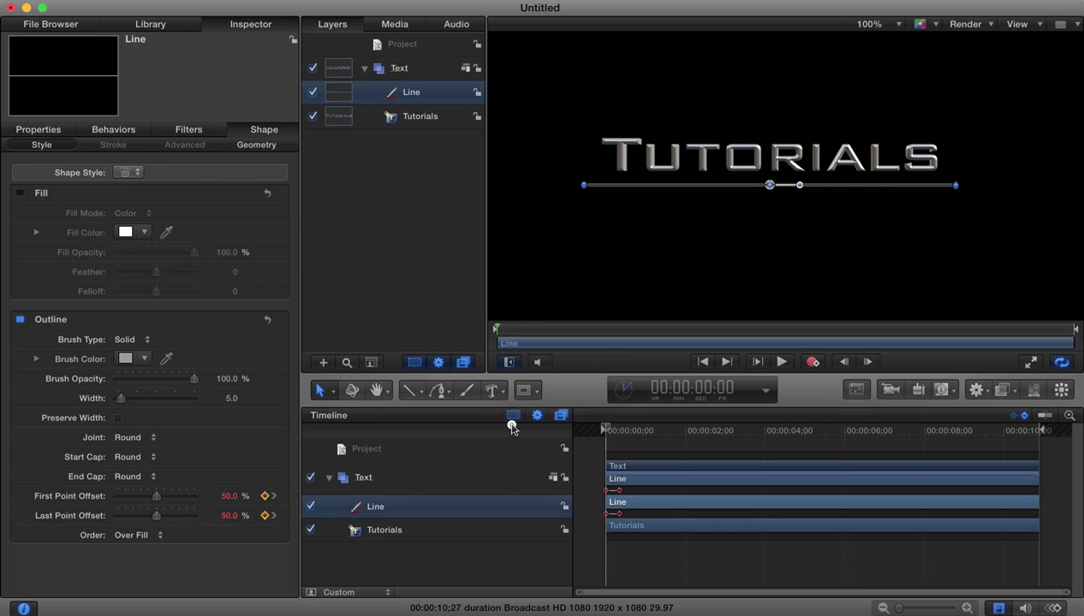
{"action": "left_click", "coordinate": [601, 315]}
{"action": "left_click", "coordinate": [781, 363]}
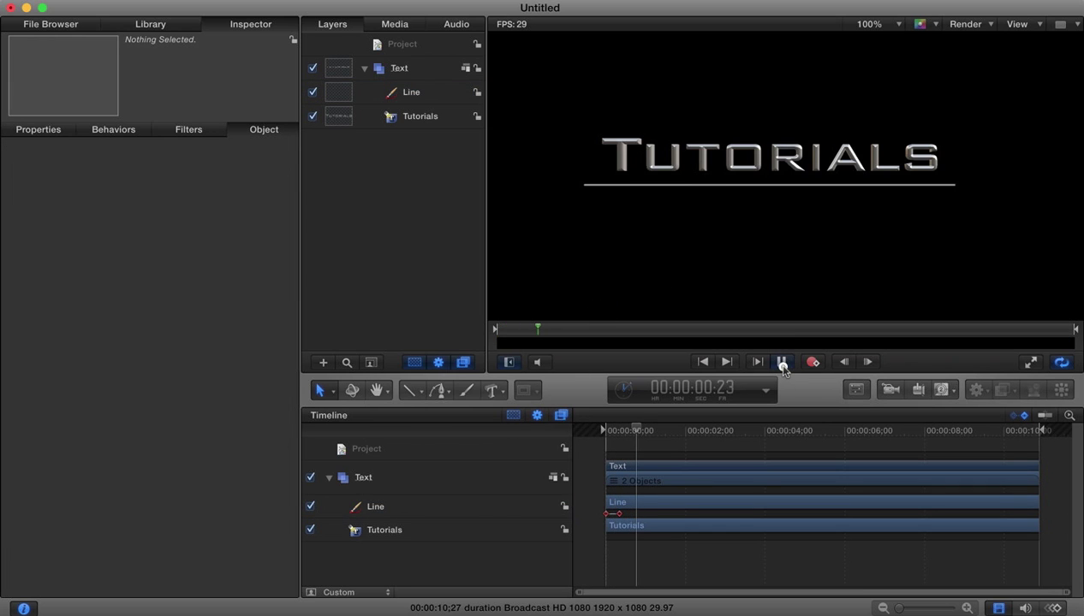
{"action": "left_click", "coordinate": [781, 363]}
{"action": "left_click_drag", "start_coordinate": [636, 432], "coordinate": [542, 430]}
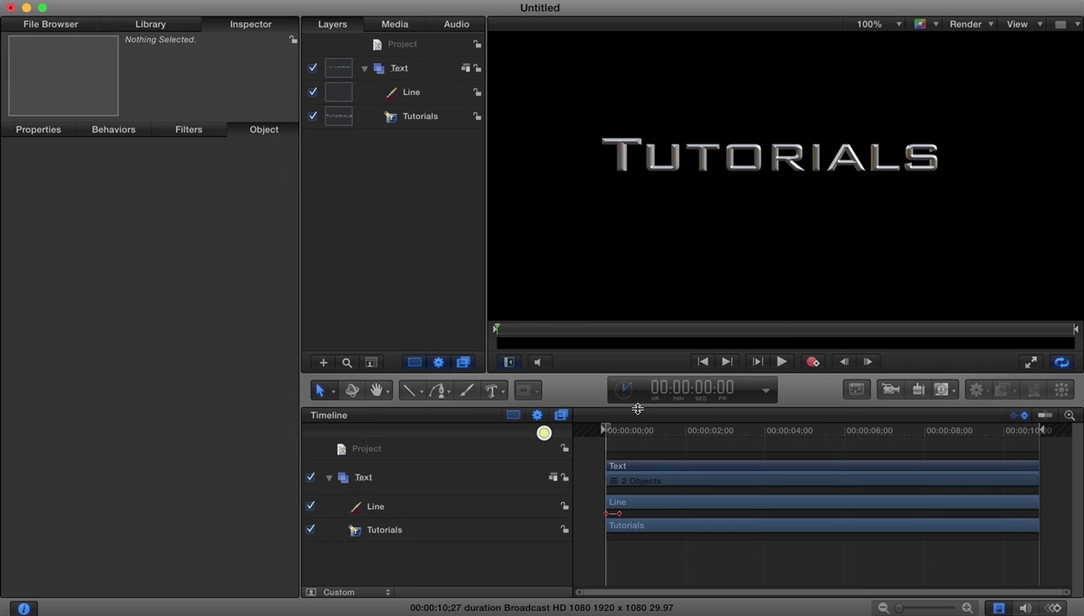
{"action": "left_click", "coordinate": [782, 363]}
{"action": "left_click", "coordinate": [781, 363]}
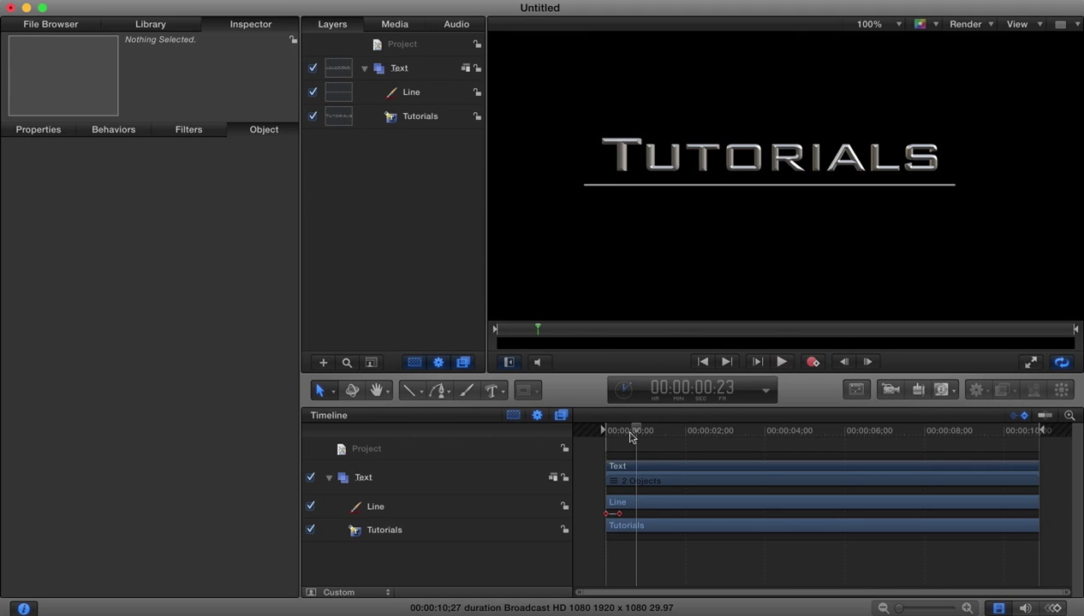
{"action": "left_click_drag", "start_coordinate": [635, 431], "coordinate": [548, 433]}
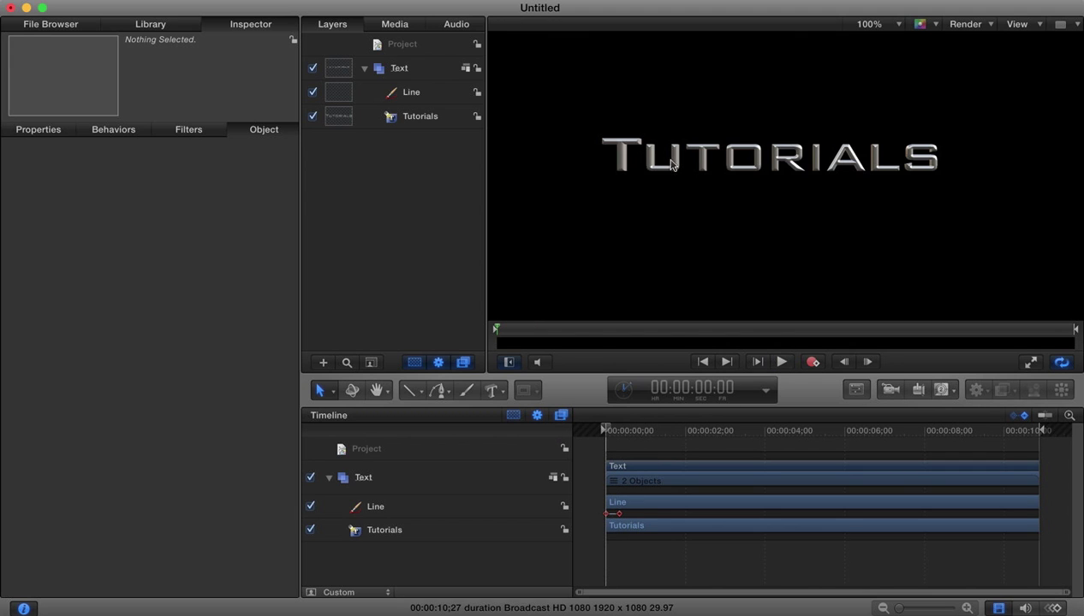
{"action": "left_click", "coordinate": [675, 161]}
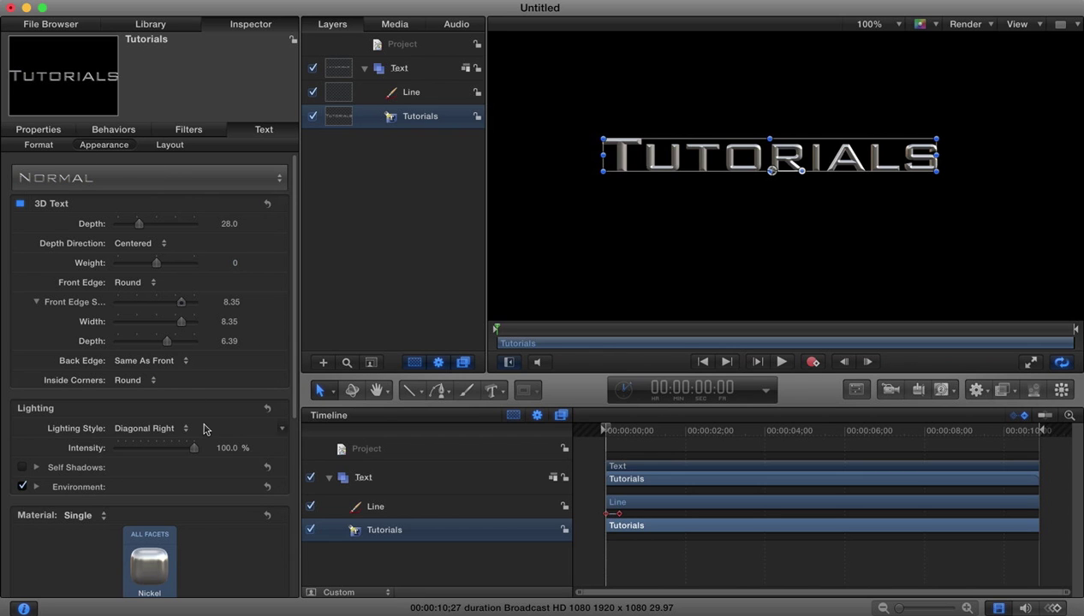
{"action": "scroll", "coordinate": [204, 427], "scroll_direction": "down", "scroll_amount": 8}
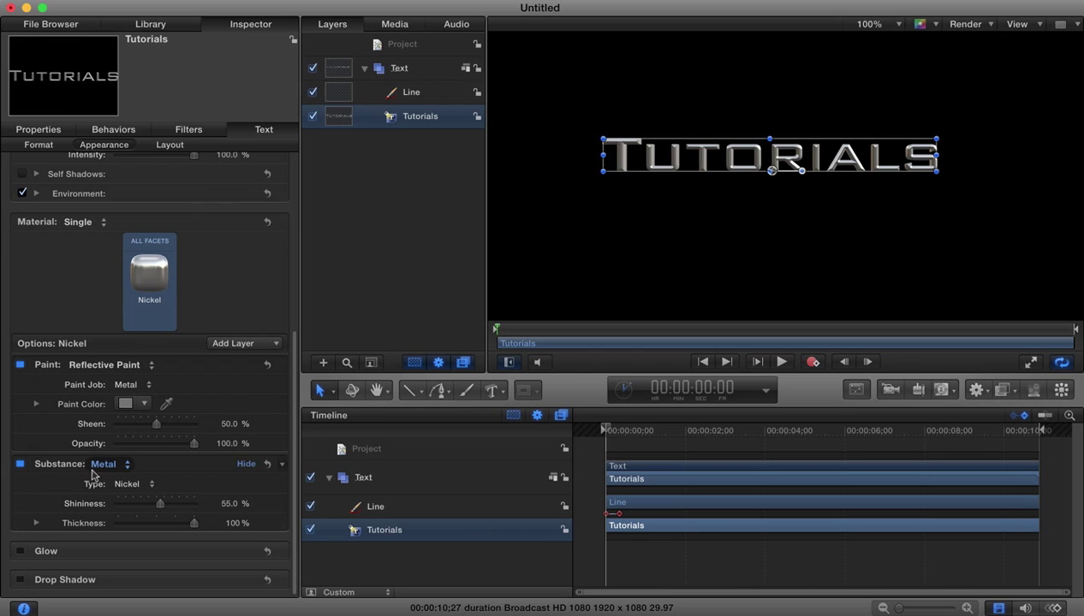
{"action": "left_click_drag", "start_coordinate": [194, 446], "coordinate": [62, 466]}
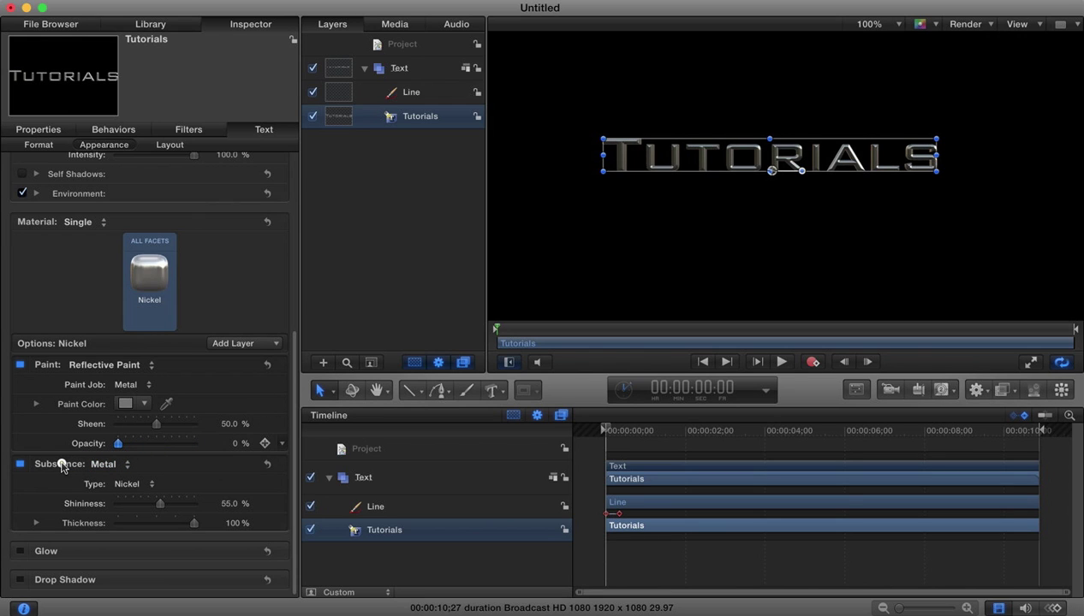
{"action": "left_click_drag", "start_coordinate": [120, 444], "coordinate": [312, 442]}
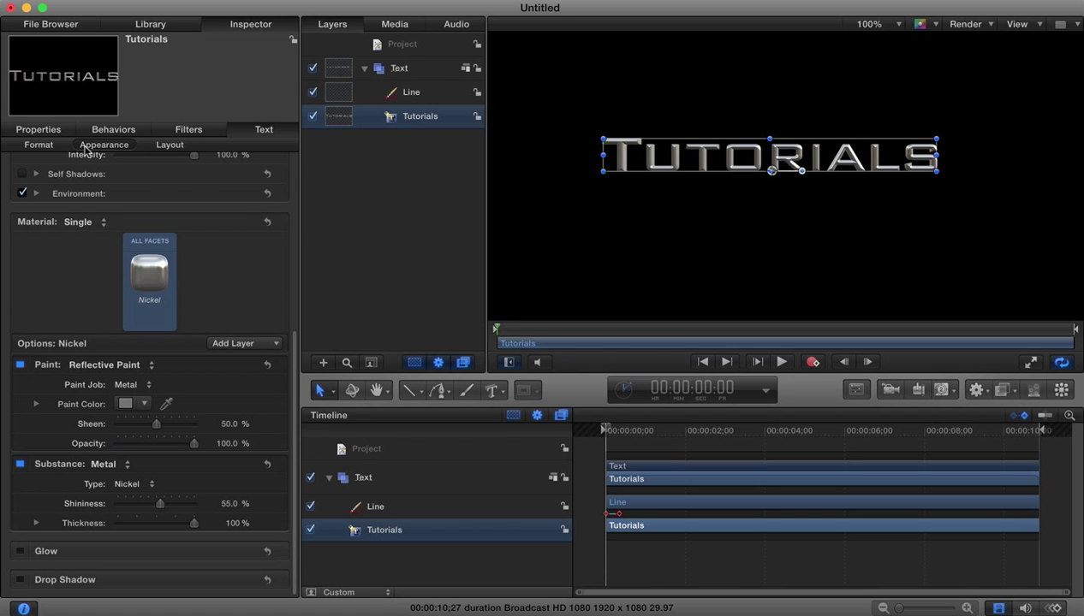
{"action": "scroll", "coordinate": [203, 302], "scroll_direction": "up", "scroll_amount": 5}
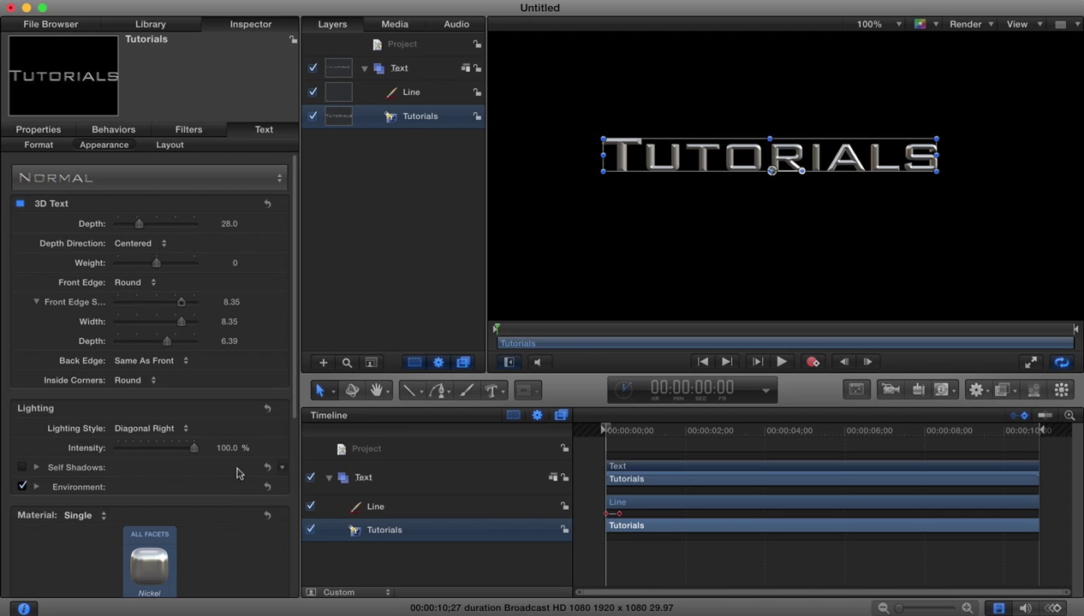
{"action": "scroll", "coordinate": [223, 492], "scroll_direction": "down", "scroll_amount": 5}
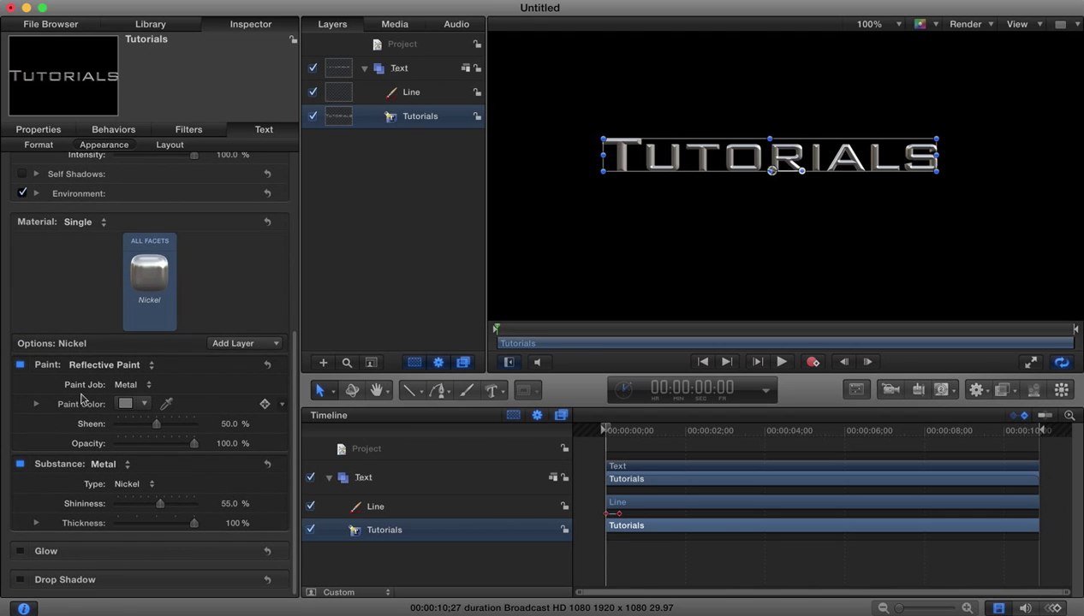
Keyframe the text's Opacity at 0% at the start and 100% at one second
{"action": "left_click", "coordinate": [35, 145]}
{"action": "left_click", "coordinate": [42, 130]}
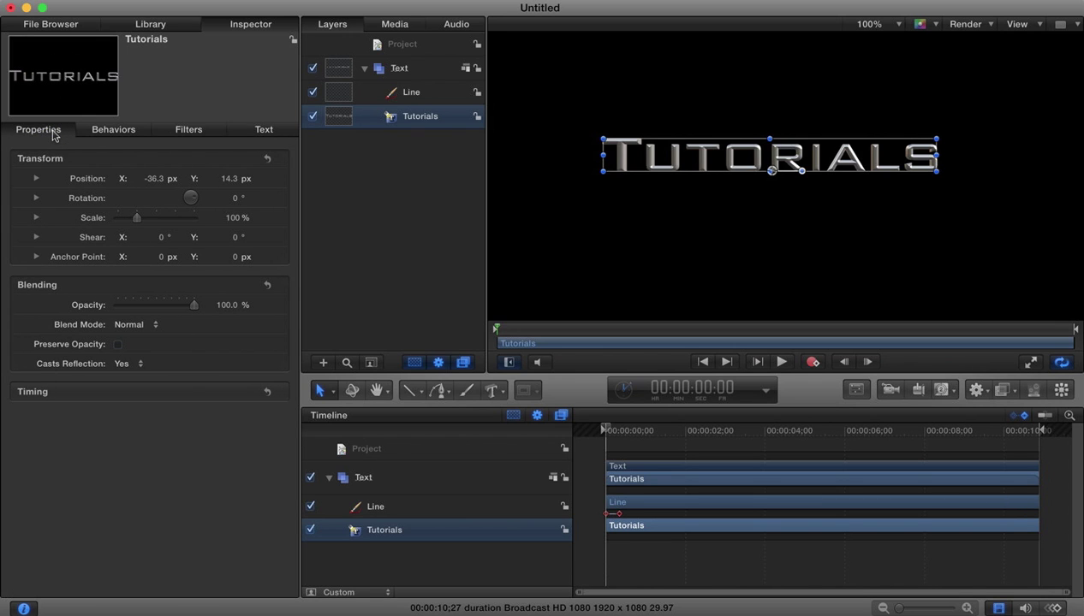
{"action": "left_click_drag", "start_coordinate": [193, 306], "coordinate": [73, 313]}
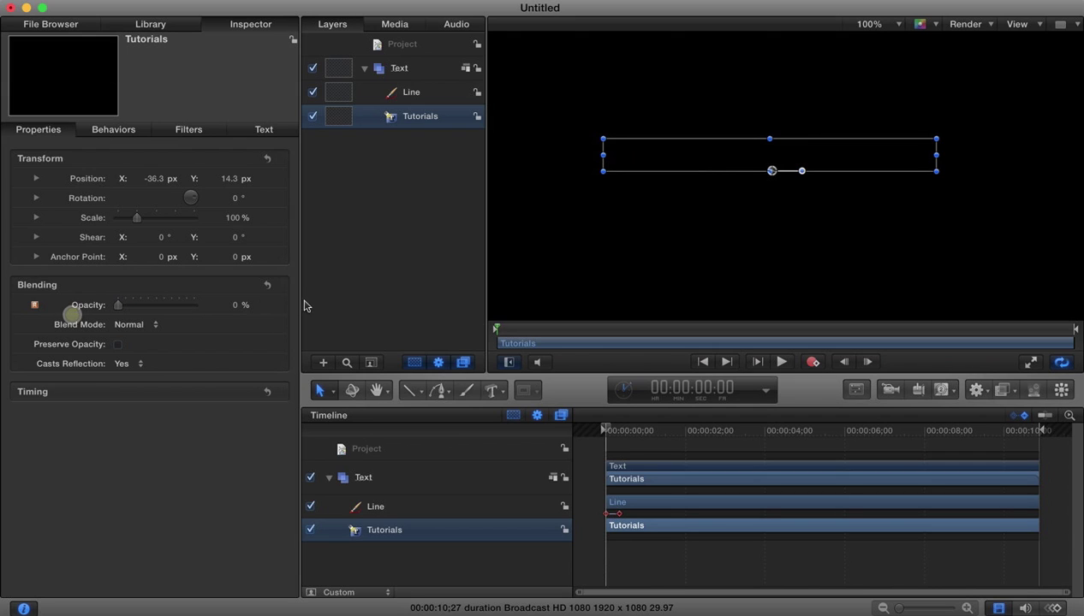
{"action": "left_click", "coordinate": [265, 307]}
{"action": "left_click_drag", "start_coordinate": [608, 435], "coordinate": [644, 431]}
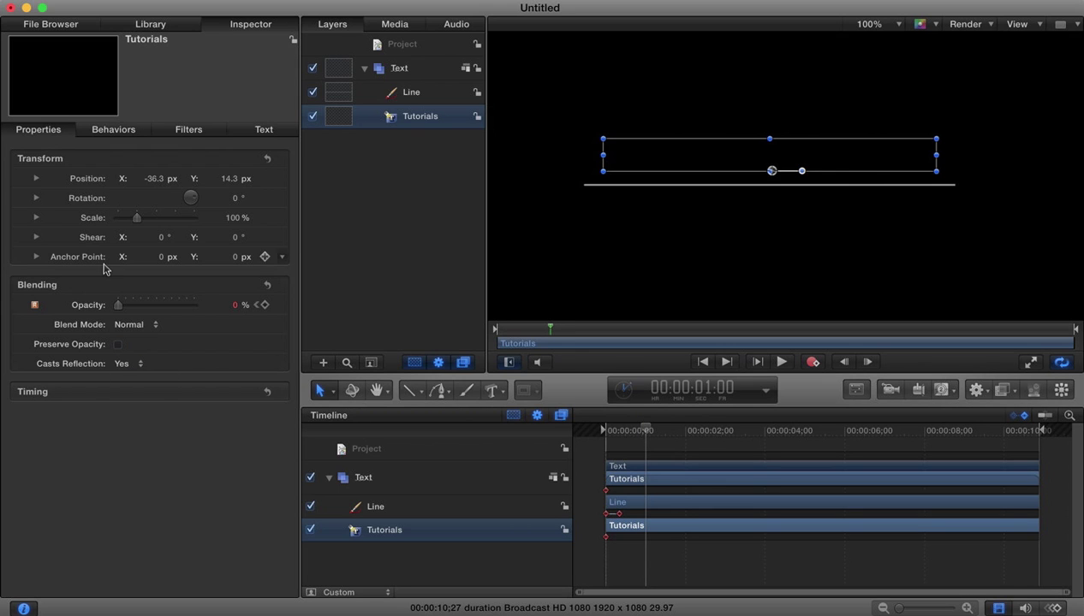
{"action": "left_click_drag", "start_coordinate": [118, 306], "coordinate": [196, 305]}
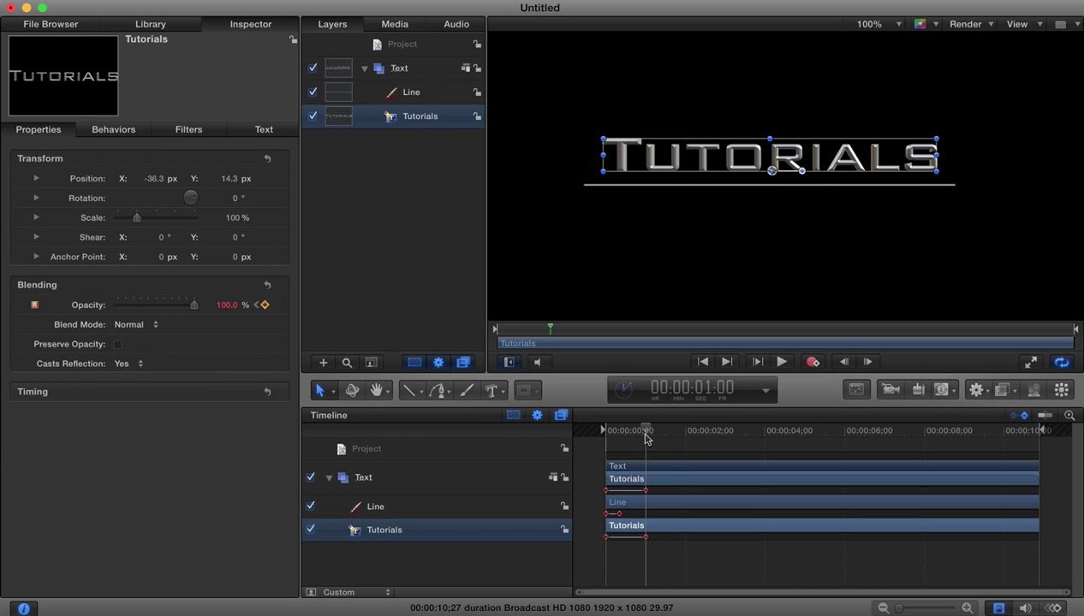
Play back and scrub the first second to preview the Tutorials fade-in
{"action": "left_click_drag", "start_coordinate": [637, 434], "coordinate": [452, 422]}
{"action": "left_click", "coordinate": [678, 228]}
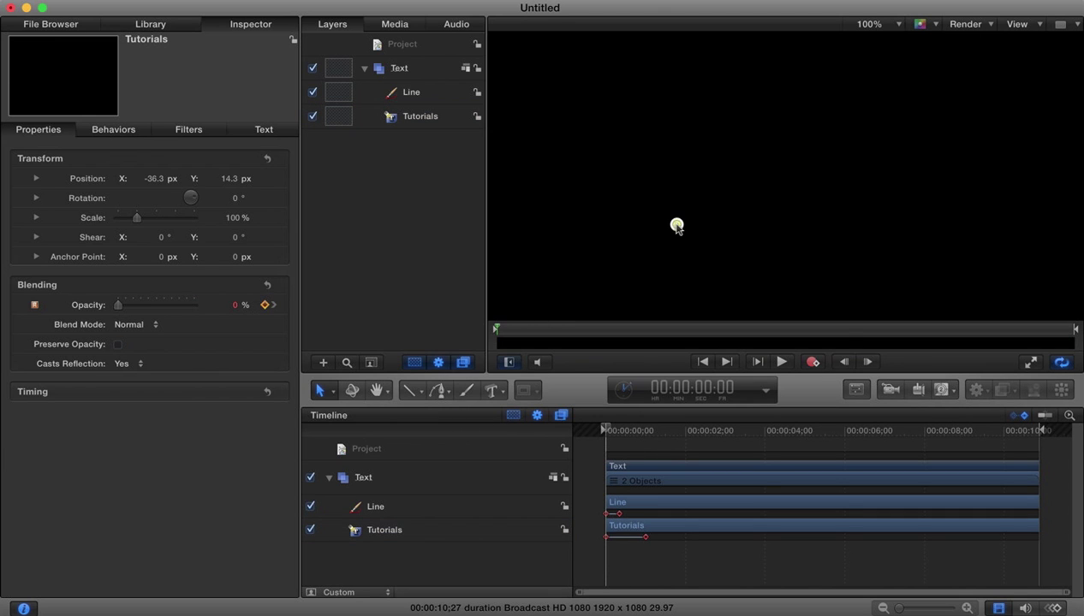
{"action": "left_click", "coordinate": [785, 362]}
{"action": "left_click", "coordinate": [786, 362]}
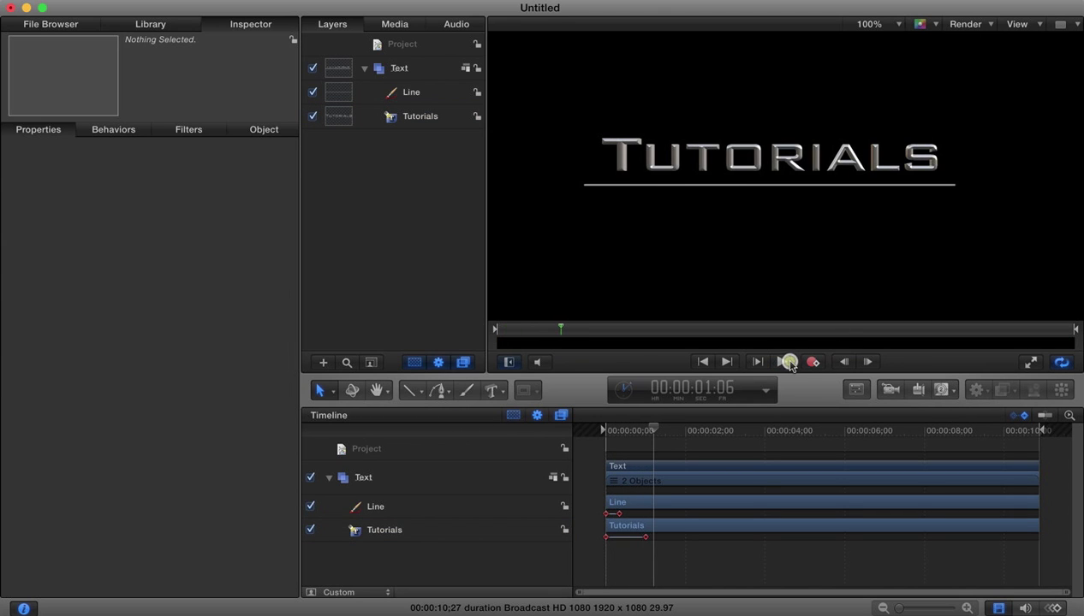
{"action": "left_click_drag", "start_coordinate": [650, 436], "coordinate": [515, 433]}
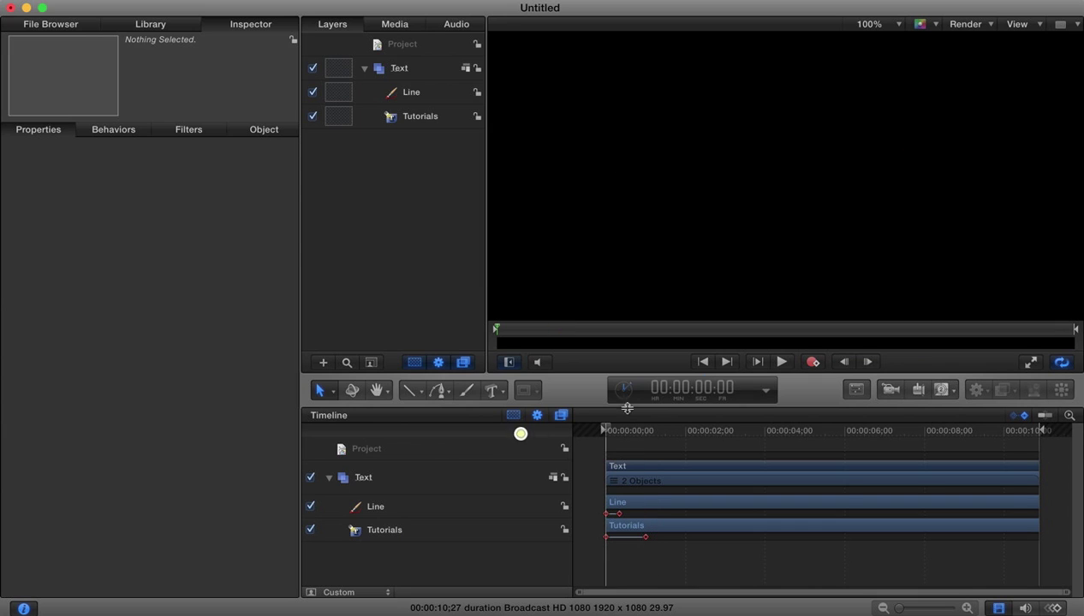
{"action": "left_click", "coordinate": [784, 363]}
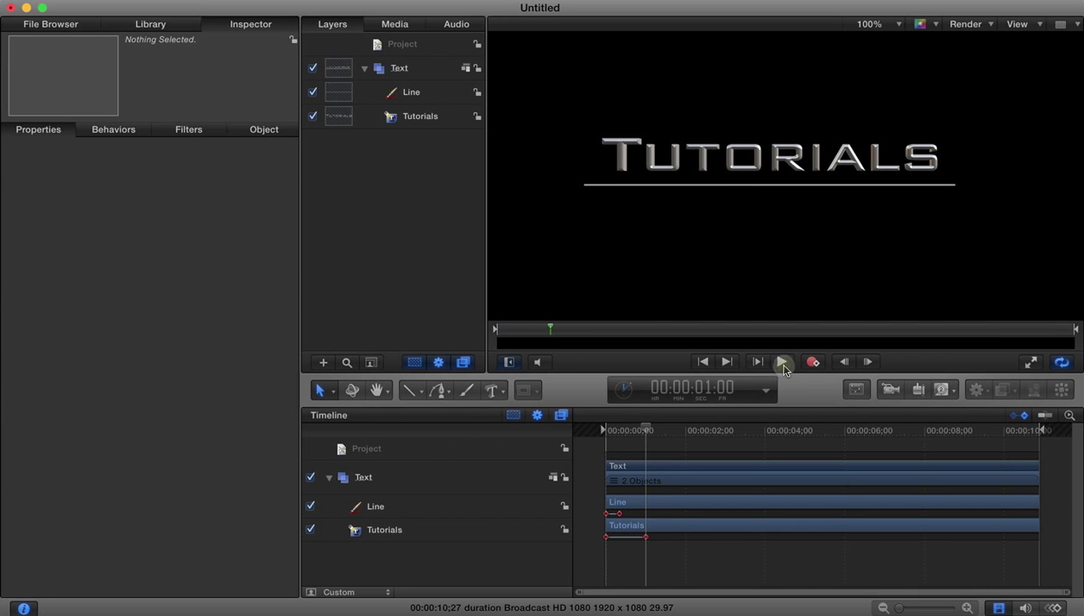
{"action": "mouse_move", "coordinate": [647, 430]}
{"action": "left_mouse_down"}
{"action": "mouse_move", "coordinate": [600, 431]}
{"action": "mouse_move", "coordinate": [646, 439]}
{"action": "left_mouse_up"}
Show the Smoke category of Particle Emitters in the Library
{"action": "left_click", "coordinate": [164, 25]}
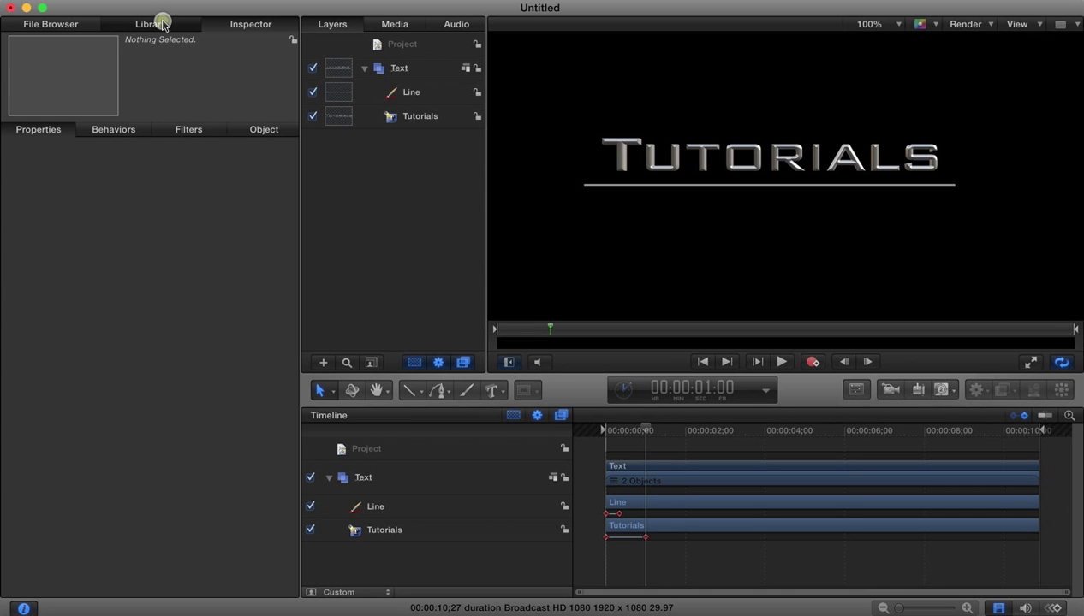
{"action": "left_click", "coordinate": [64, 193]}
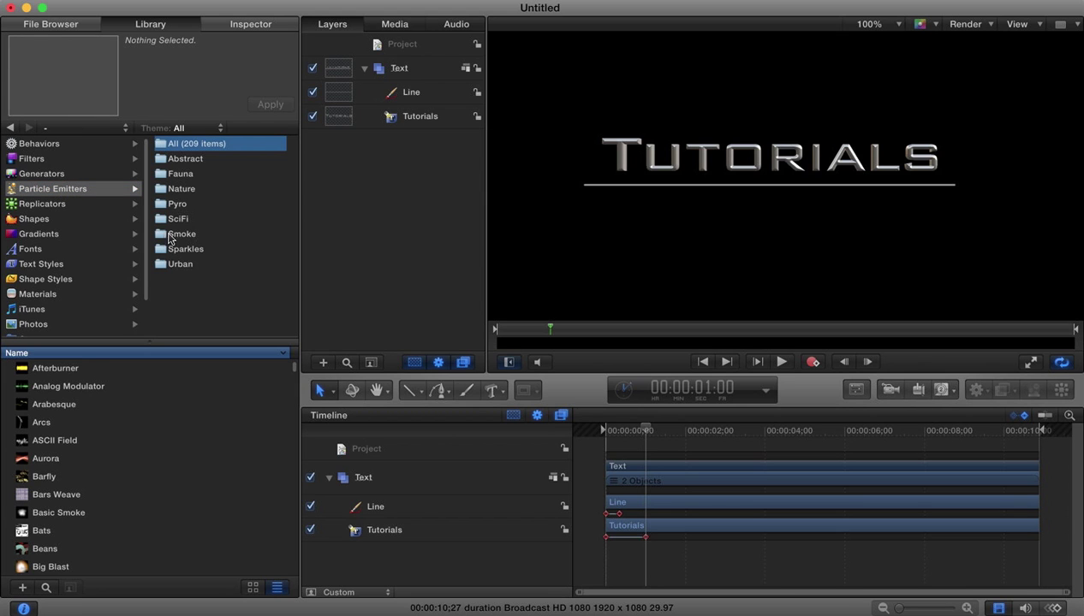
{"action": "left_click", "coordinate": [172, 237]}
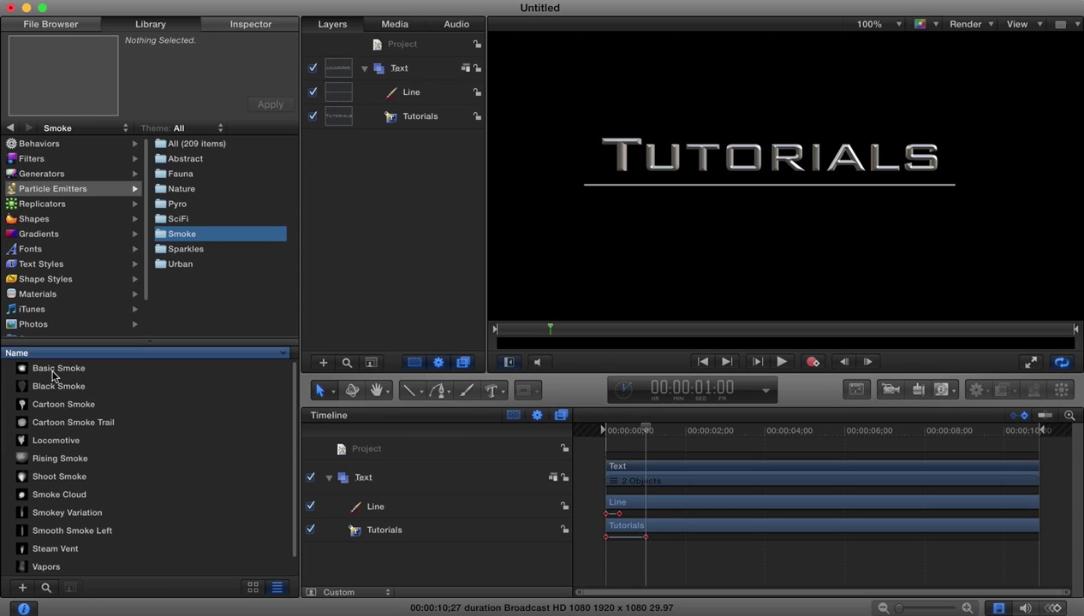
Preview Basic Smoke, Vapors, Steam Vent, Smoke Cloud and others, settle on Rising Smoke, then collapse the Text group
{"action": "left_click", "coordinate": [53, 370]}
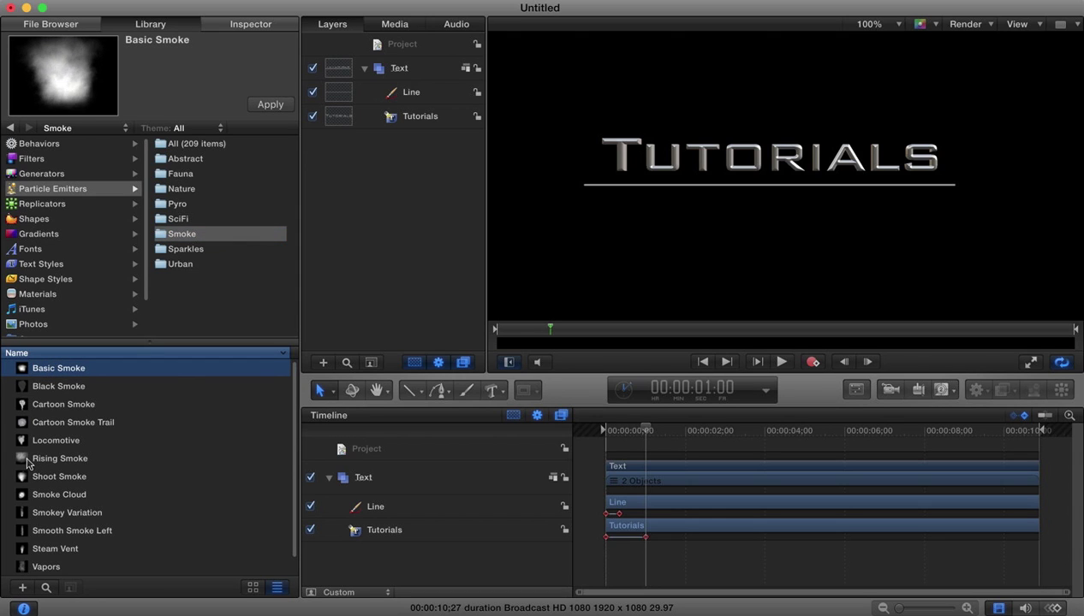
{"action": "left_click", "coordinate": [28, 463]}
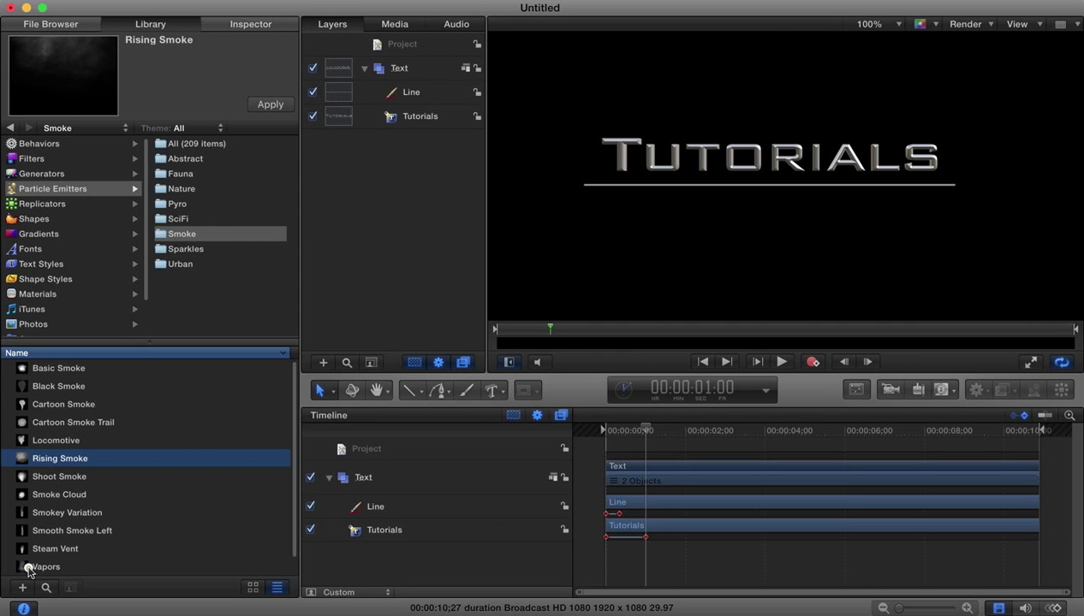
{"action": "left_click", "coordinate": [29, 566]}
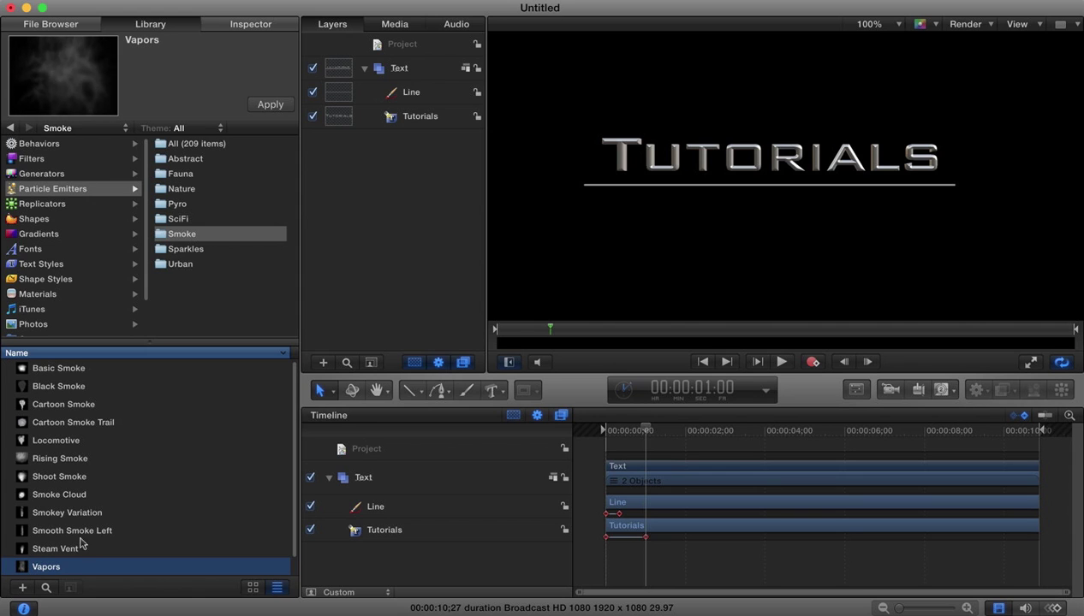
{"action": "scroll", "coordinate": [78, 543], "scroll_direction": "down", "scroll_amount": 2}
{"action": "left_click", "coordinate": [45, 547]}
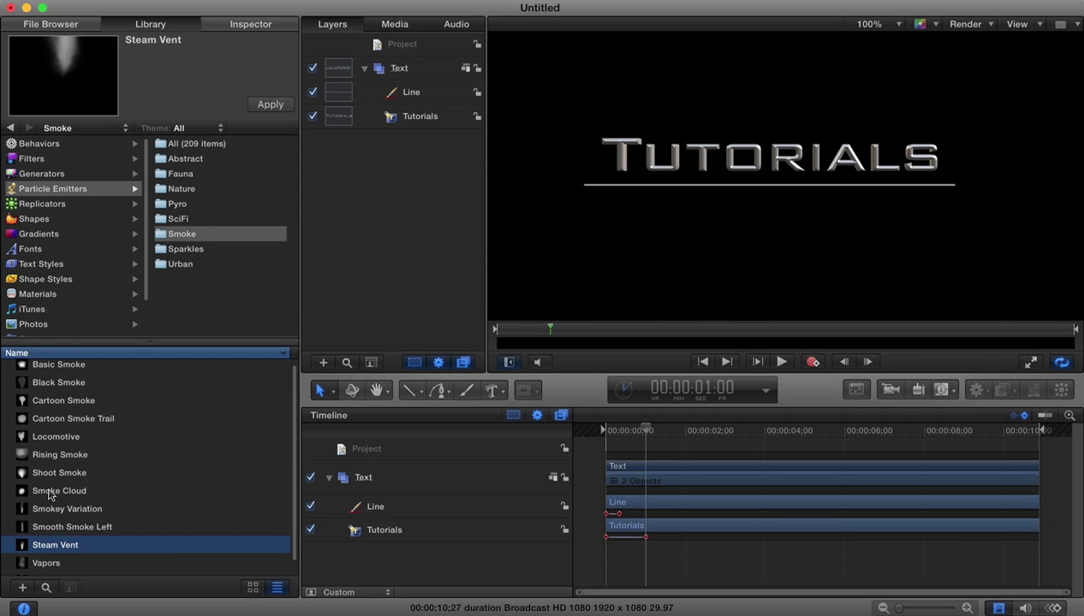
{"action": "left_click", "coordinate": [50, 493]}
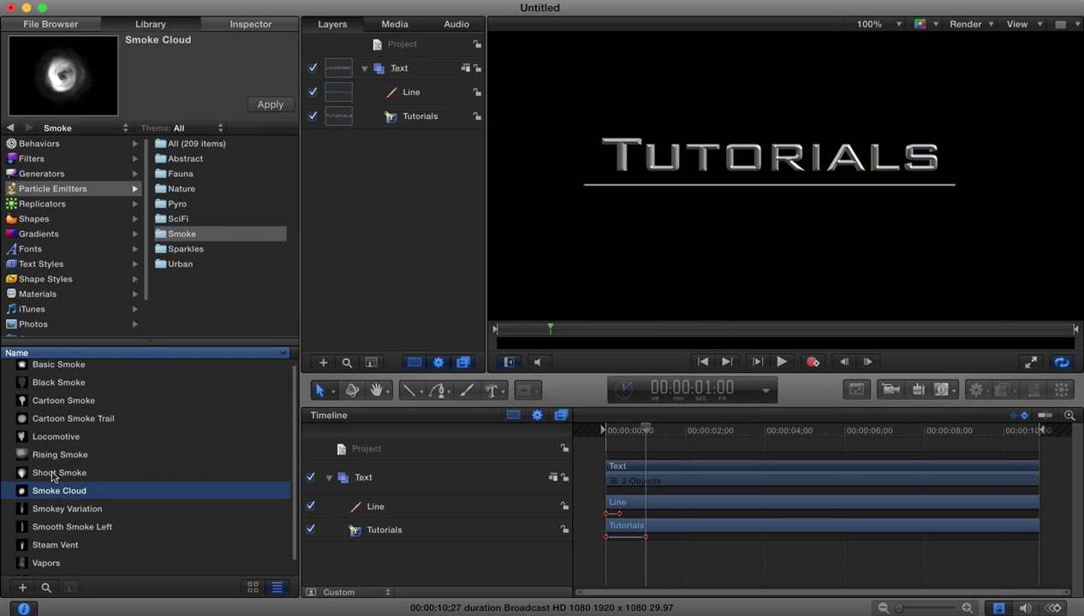
{"action": "left_click", "coordinate": [53, 475]}
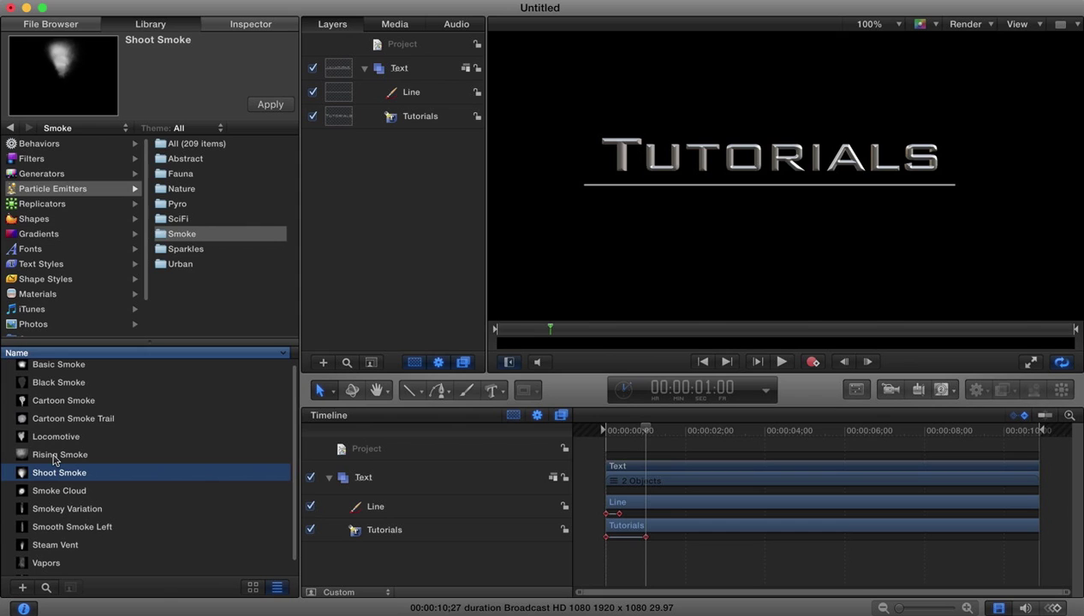
{"action": "left_click", "coordinate": [53, 458]}
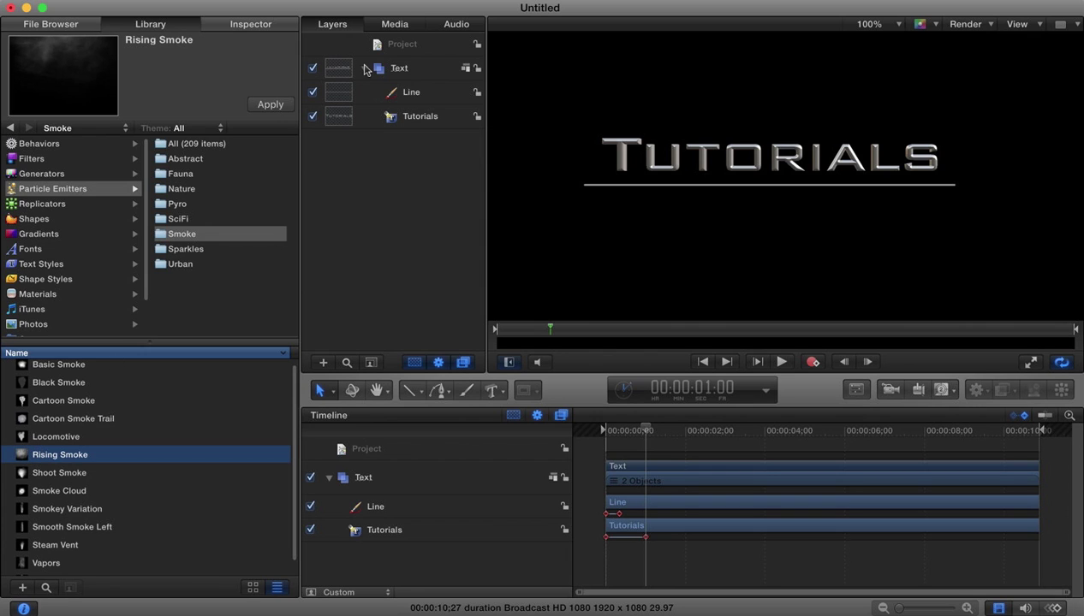
{"action": "left_click", "coordinate": [364, 68]}
Create a new empty group named 'Effects' in the Layers list
{"action": "right_click", "coordinate": [395, 120]}
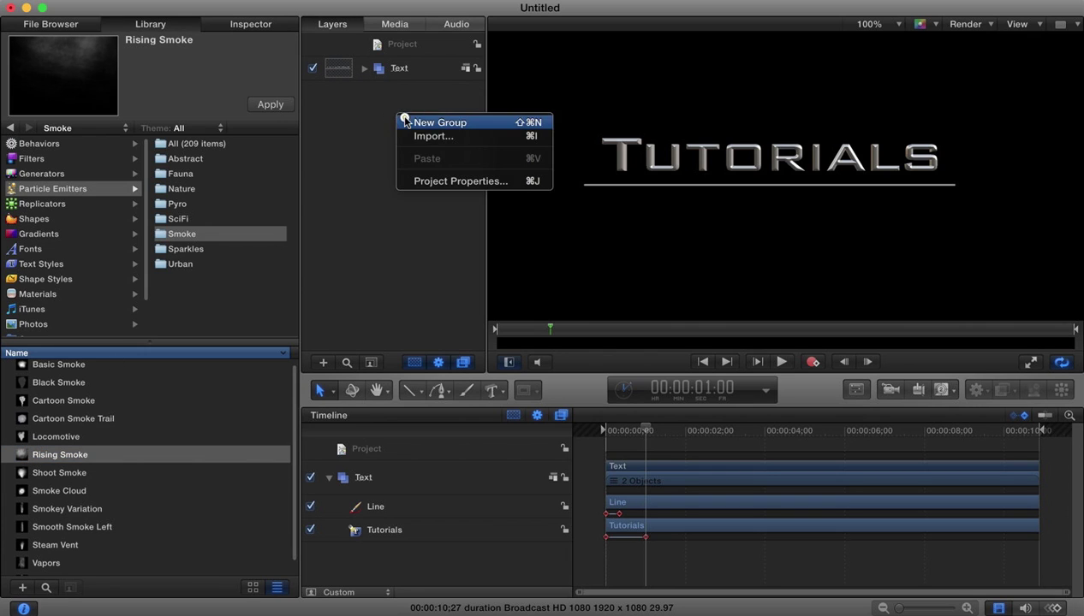
{"action": "left_click", "coordinate": [402, 117]}
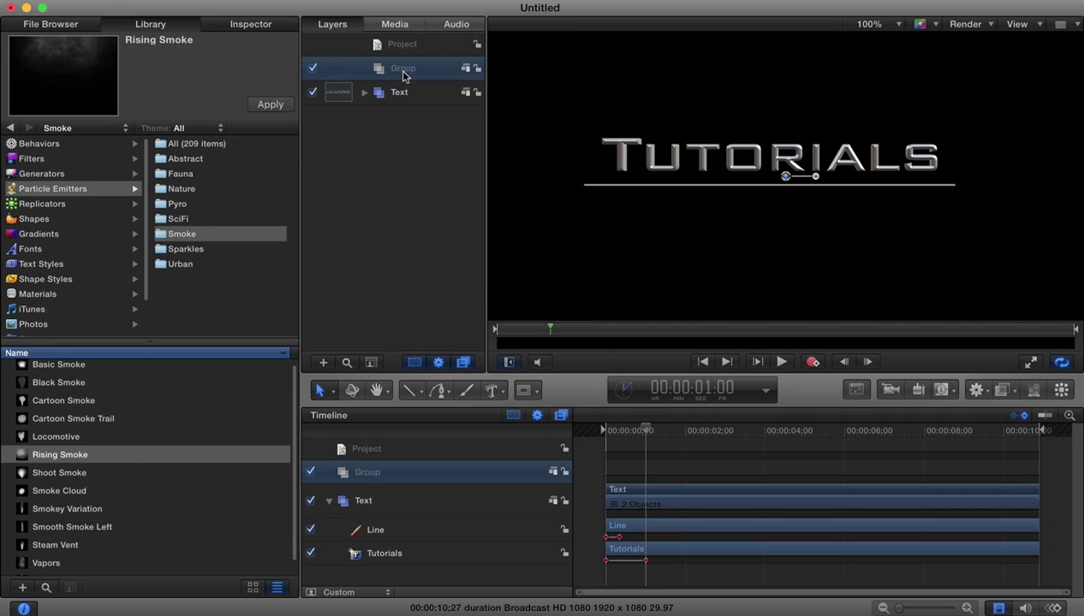
{"action": "double_click", "coordinate": [403, 68]}
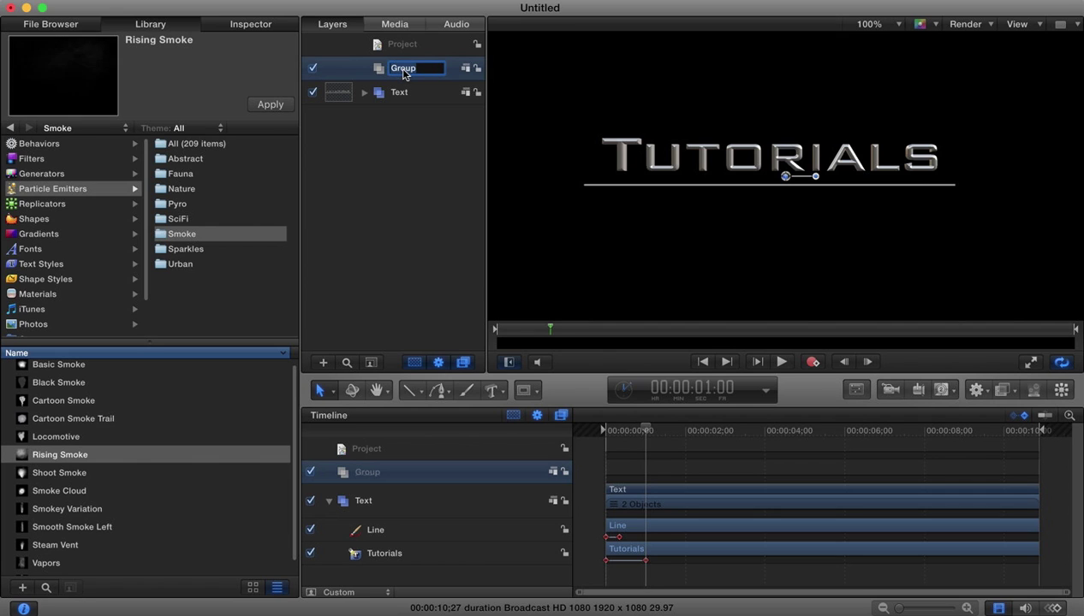
{"action": "type", "text": "Effects"}
{"action": "key", "text": "Return"}
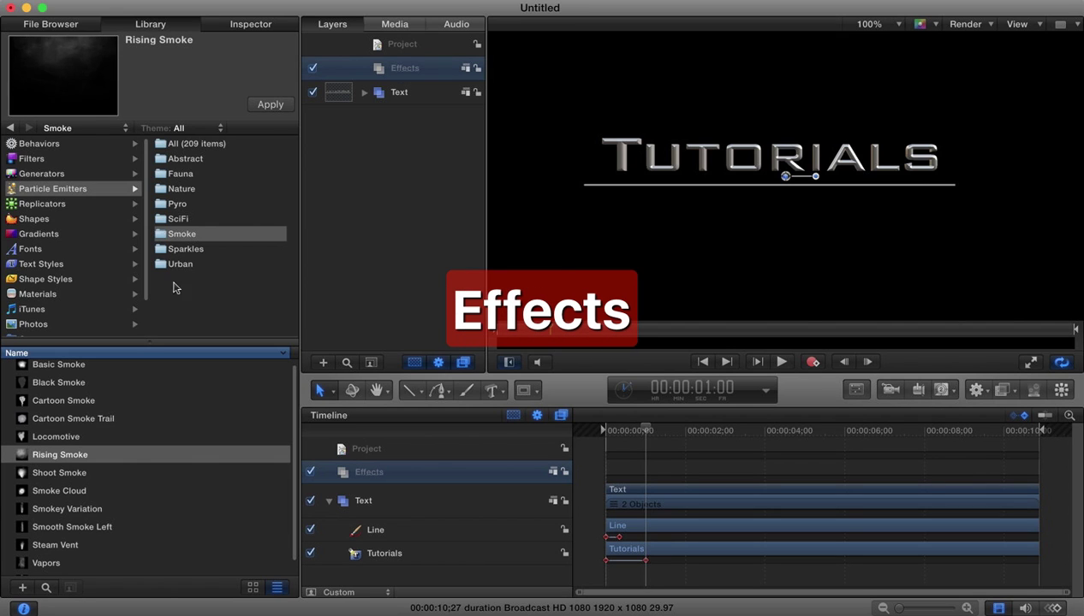
Place the Rising Smoke emitter into the Effects group and play the title to preview the smoke
{"action": "left_click_drag", "start_coordinate": [23, 460], "coordinate": [408, 76]}
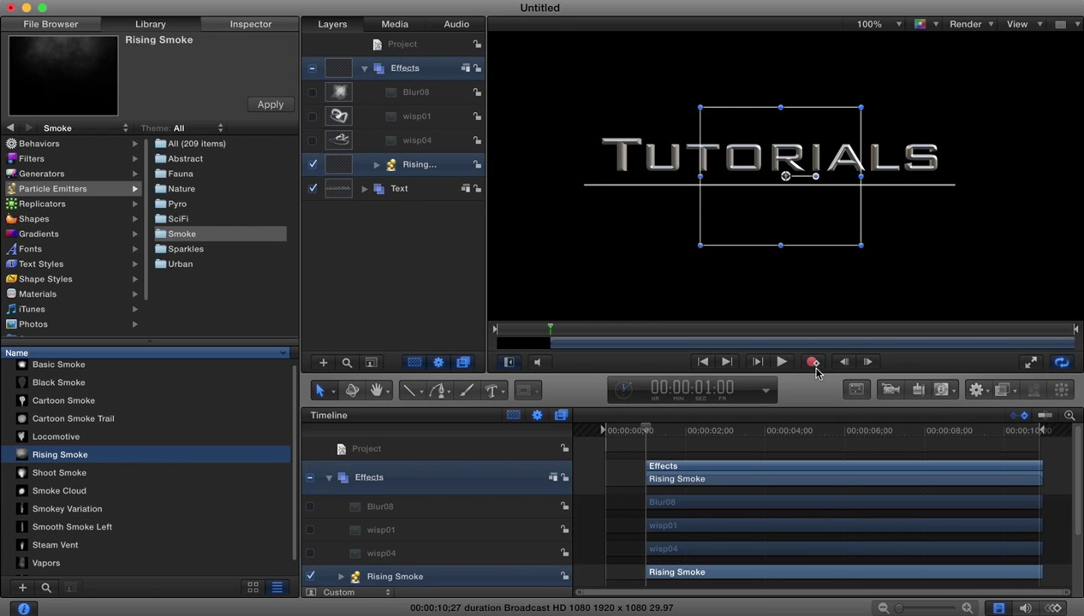
{"action": "left_click_drag", "start_coordinate": [649, 433], "coordinate": [606, 433]}
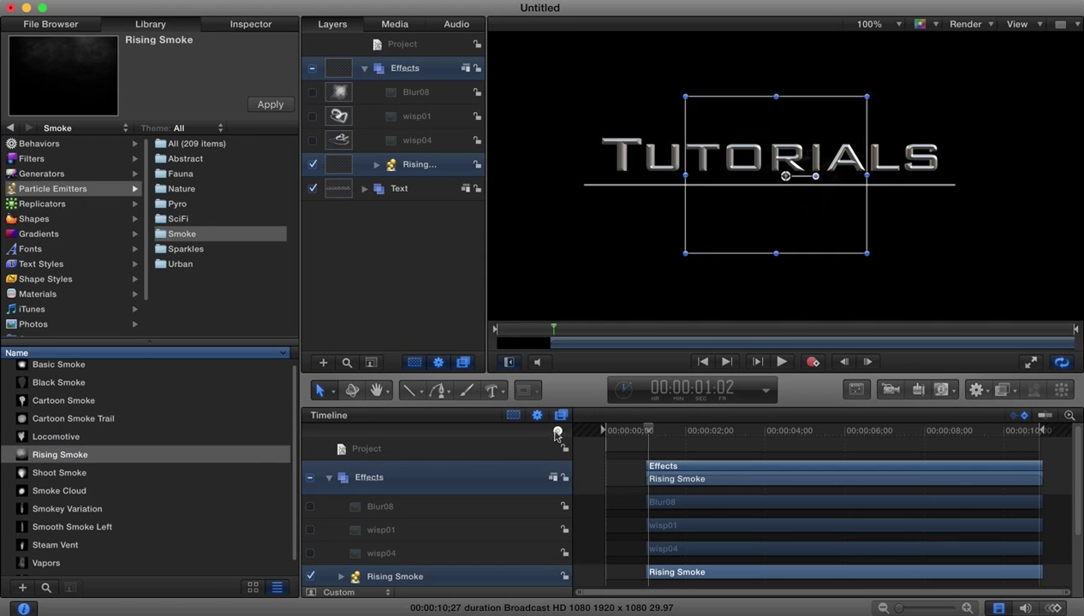
{"action": "left_click", "coordinate": [786, 364]}
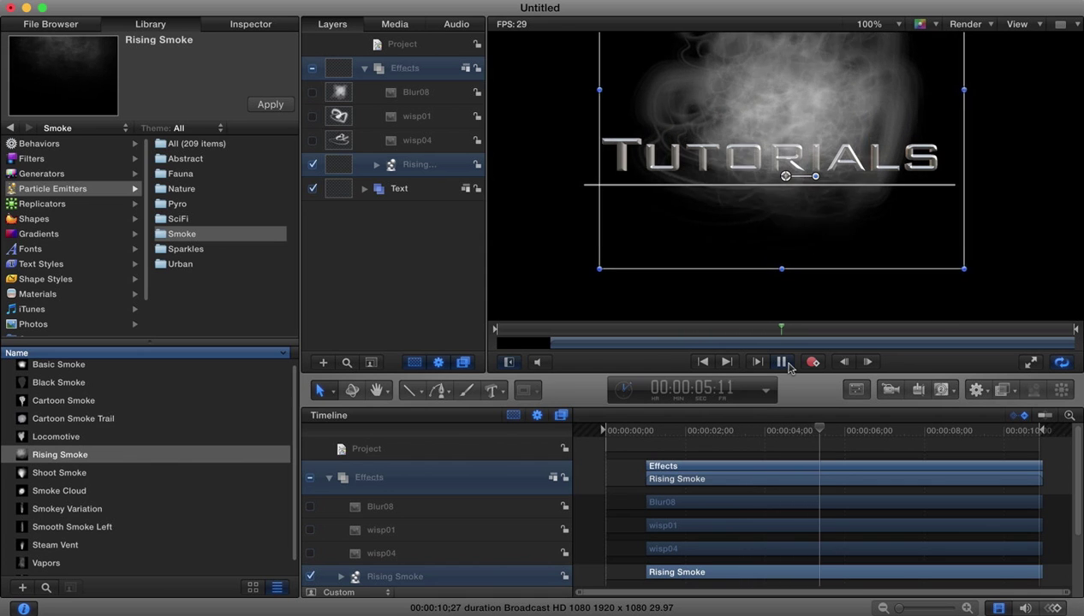
{"action": "left_click", "coordinate": [781, 362]}
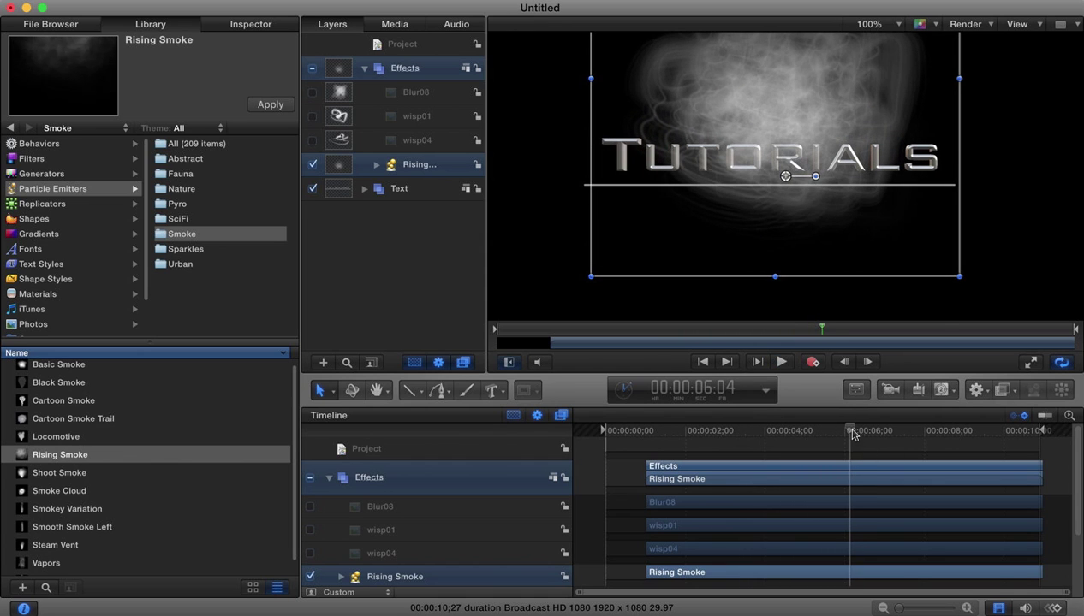
{"action": "left_click_drag", "start_coordinate": [852, 435], "coordinate": [675, 431]}
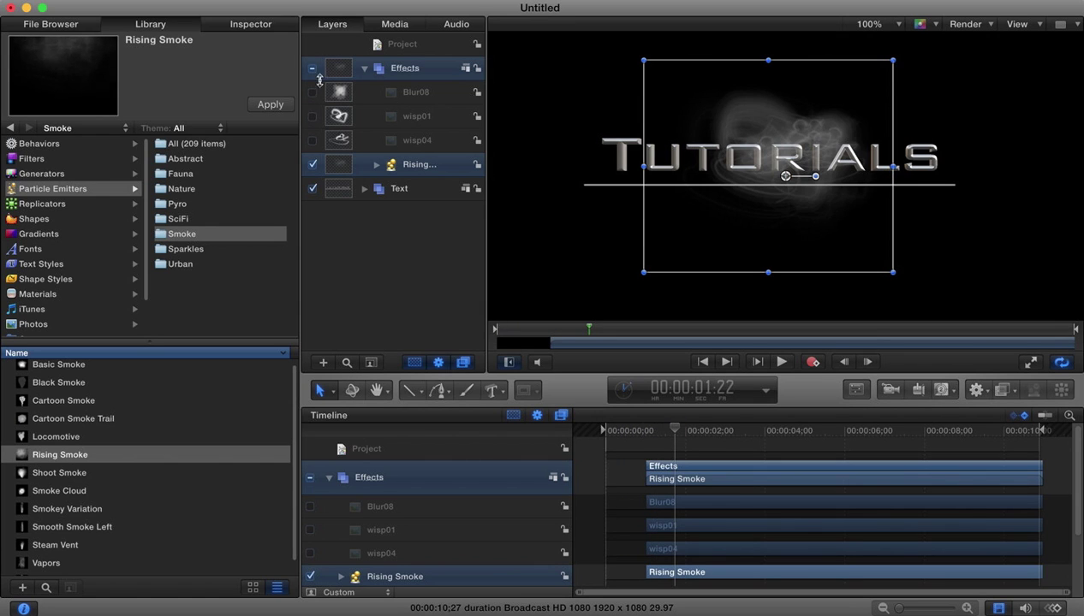
Nest the Effects group inside the Text group and shift the smoke to the left
{"action": "left_click", "coordinate": [366, 70]}
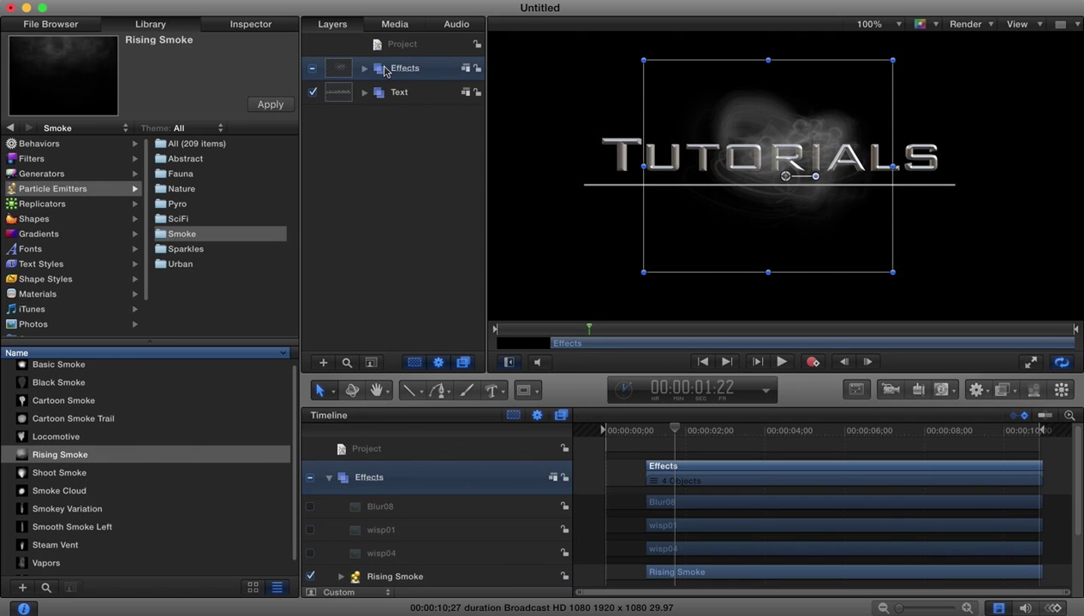
{"action": "left_click_drag", "start_coordinate": [381, 68], "coordinate": [394, 97]}
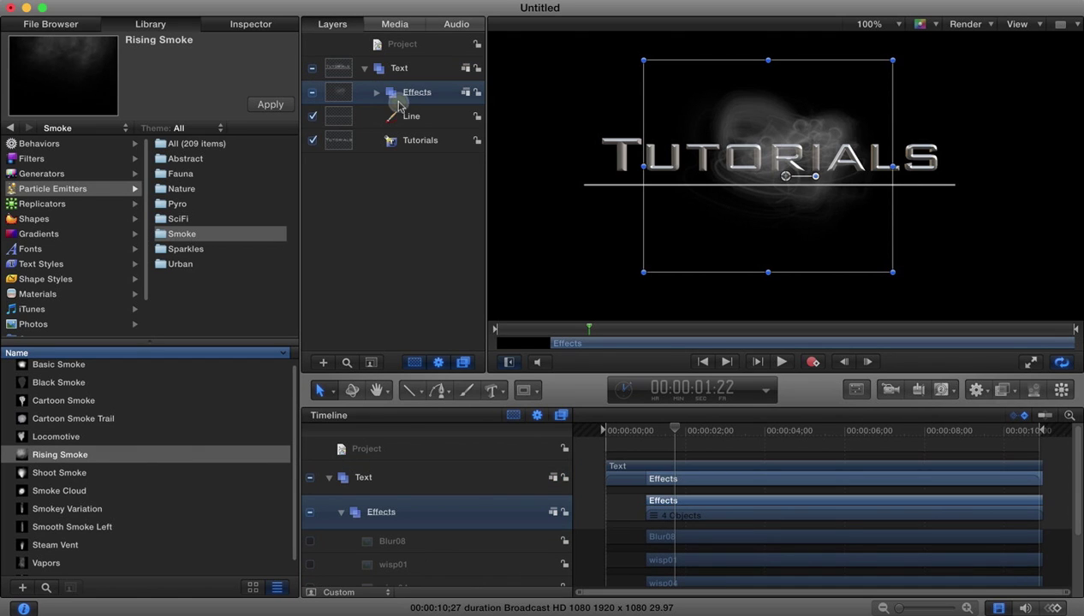
{"action": "left_click", "coordinate": [782, 362]}
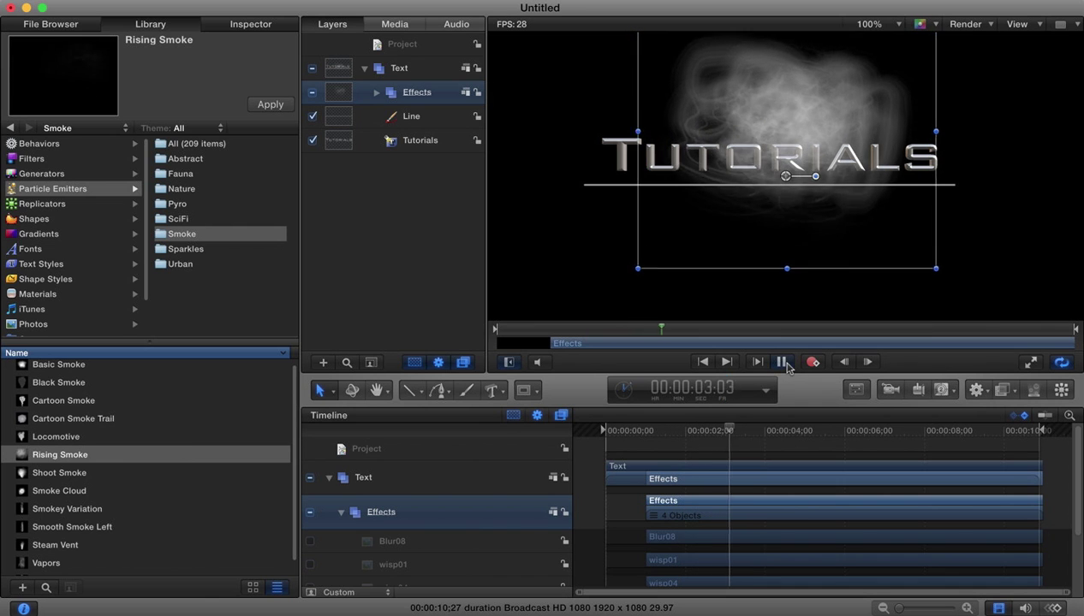
{"action": "left_click", "coordinate": [785, 362]}
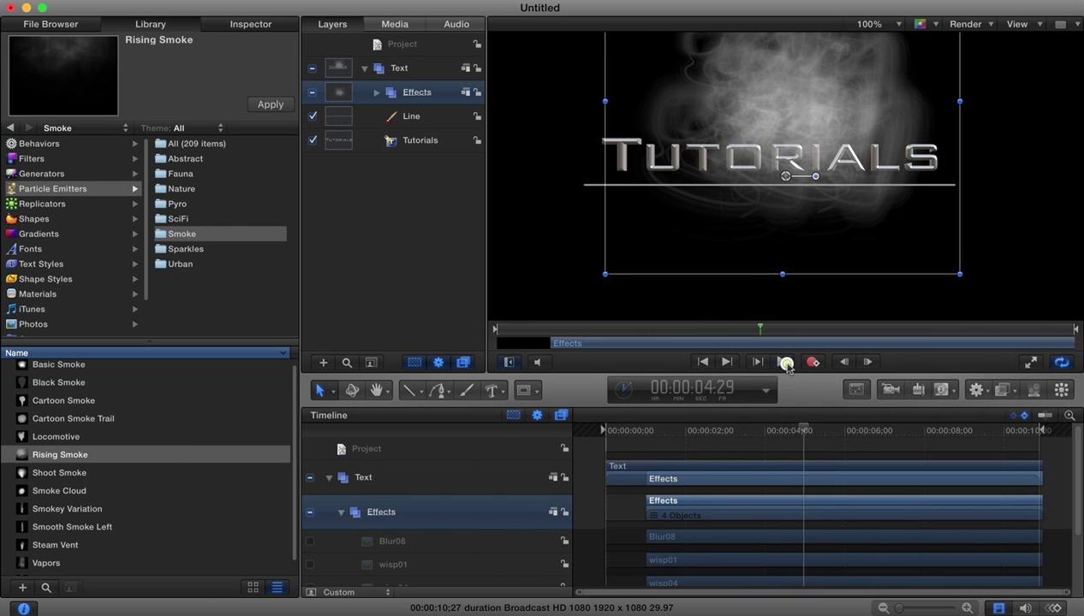
{"action": "left_click_drag", "start_coordinate": [785, 177], "coordinate": [764, 177]}
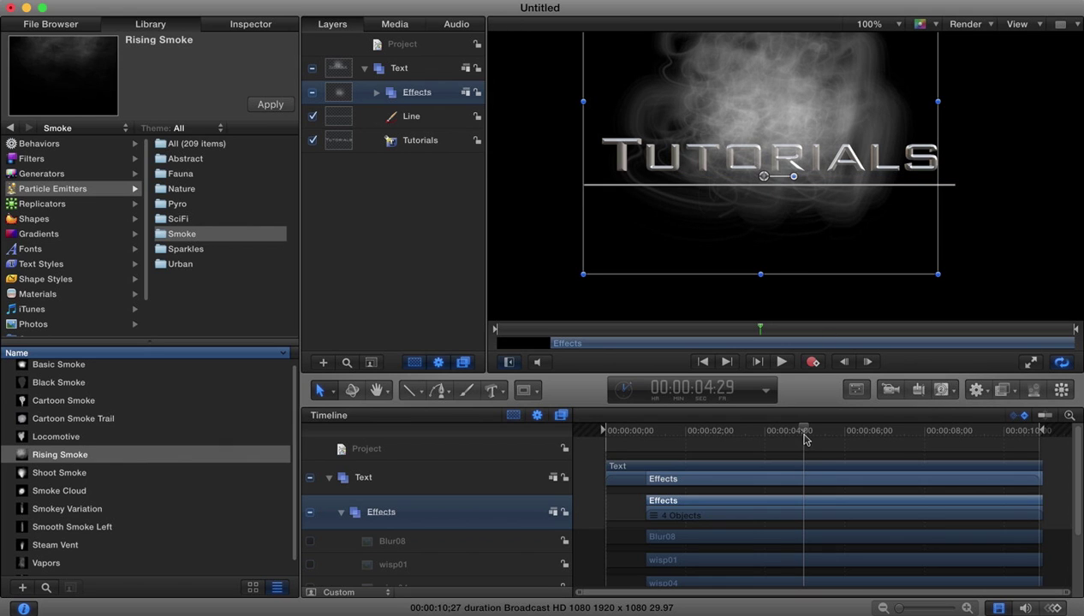
{"action": "left_click_drag", "start_coordinate": [804, 439], "coordinate": [603, 432]}
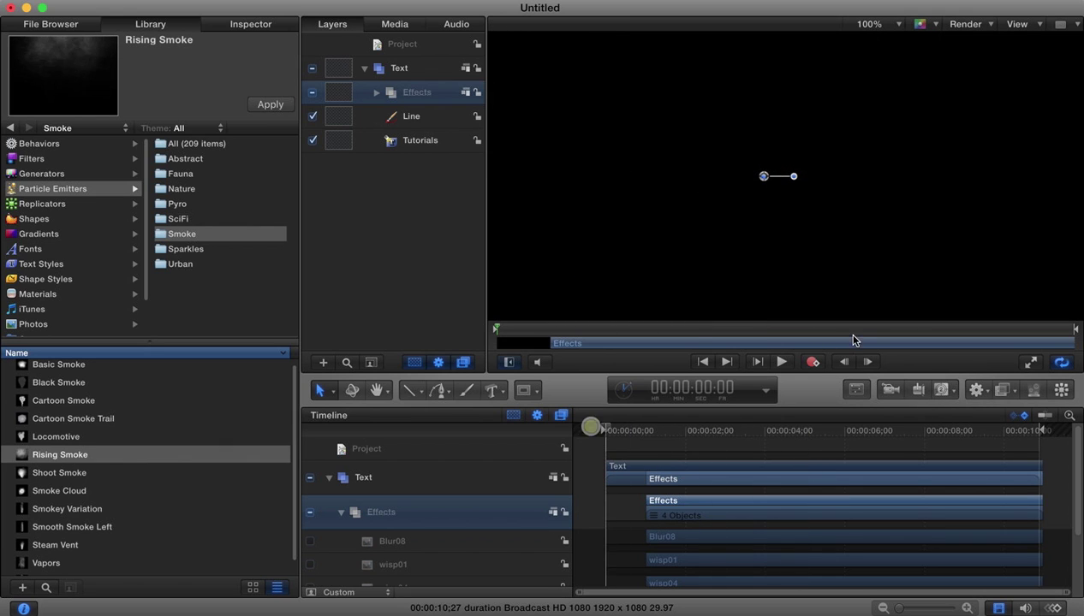
{"action": "left_click", "coordinate": [781, 363]}
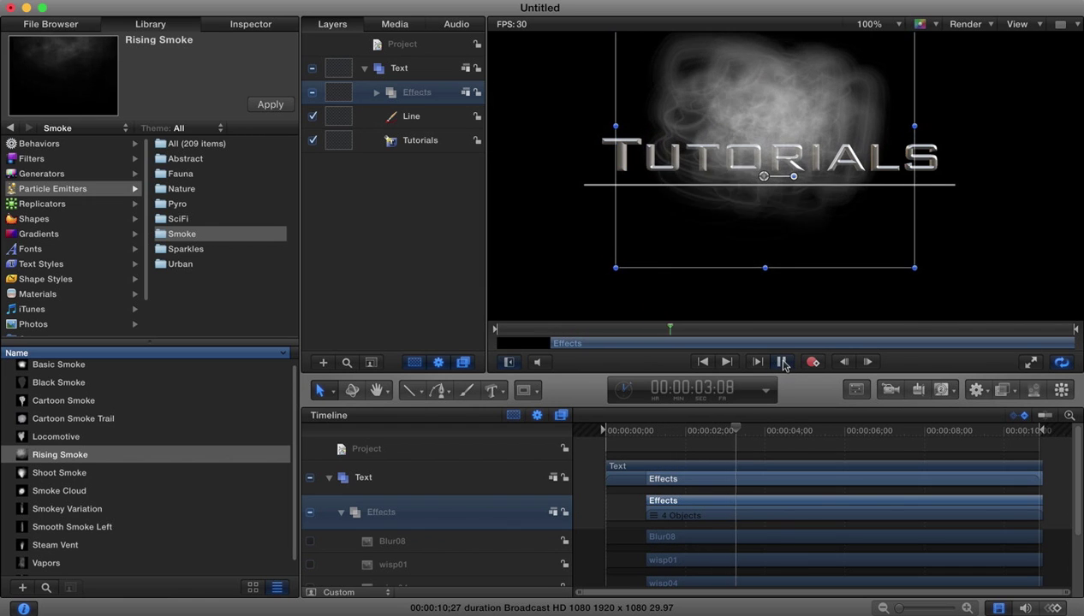
{"action": "left_click", "coordinate": [783, 363]}
Delay the Effects group to start at frame 7 and raise the smoke slightly
{"action": "left_click_drag", "start_coordinate": [659, 478], "coordinate": [648, 499]}
{"action": "left_click", "coordinate": [670, 502]}
{"action": "left_click_drag", "start_coordinate": [752, 425], "coordinate": [557, 452]}
{"action": "left_click", "coordinate": [782, 363]}
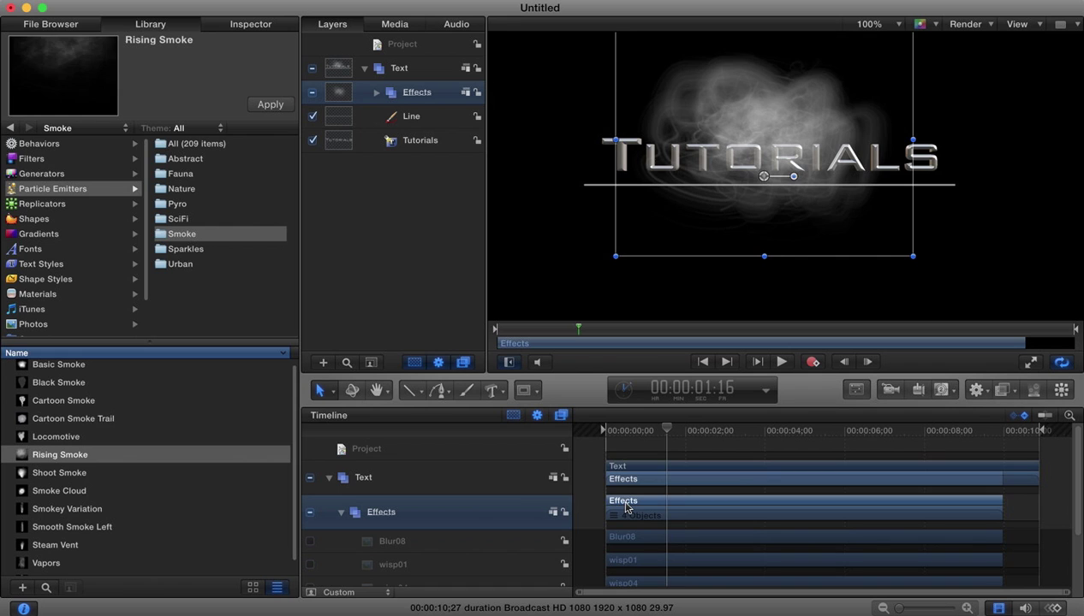
{"action": "left_click_drag", "start_coordinate": [625, 508], "coordinate": [636, 506]}
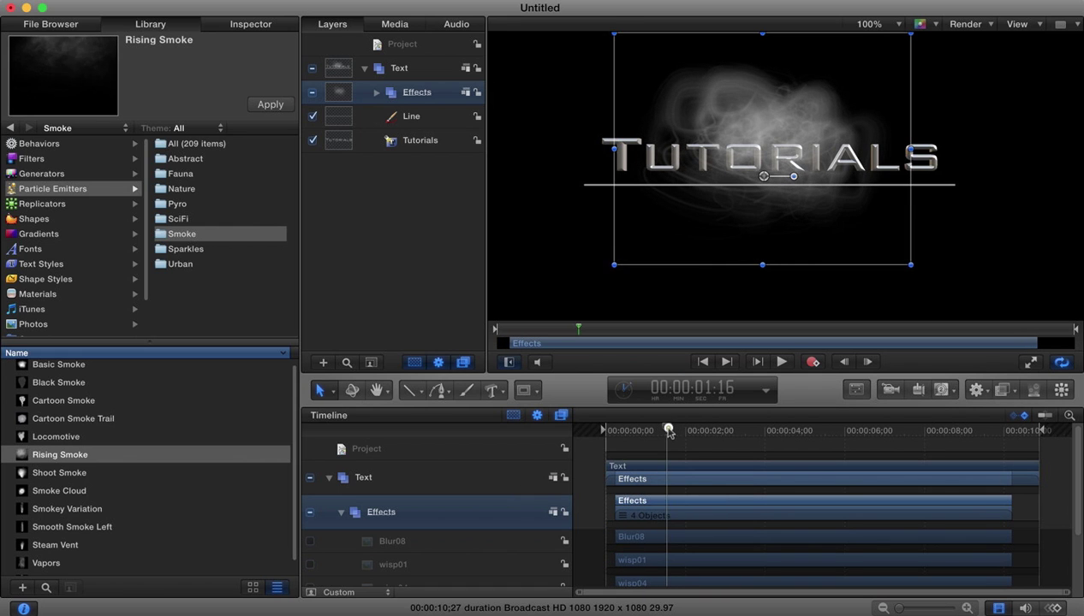
{"action": "left_click_drag", "start_coordinate": [665, 428], "coordinate": [537, 428]}
{"action": "left_click", "coordinate": [782, 362]}
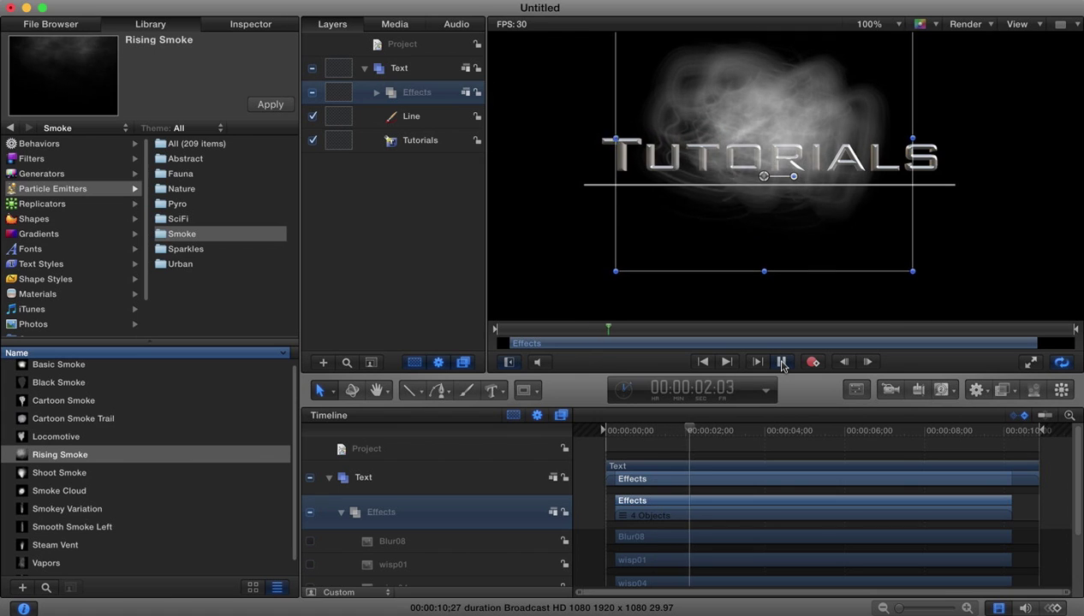
{"action": "left_click", "coordinate": [782, 362]}
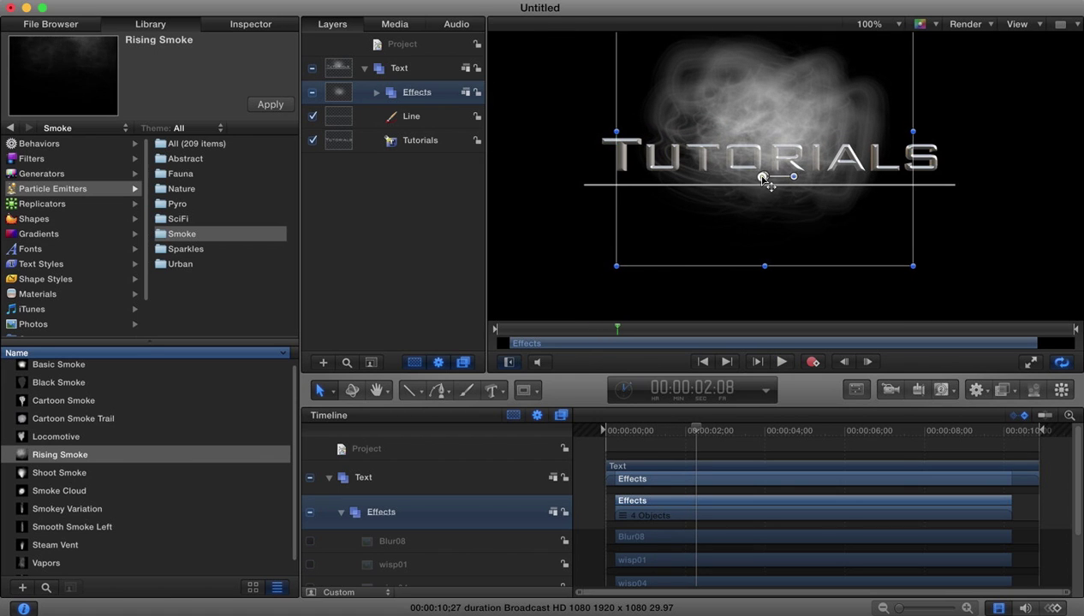
{"action": "left_click_drag", "start_coordinate": [763, 177], "coordinate": [762, 170]}
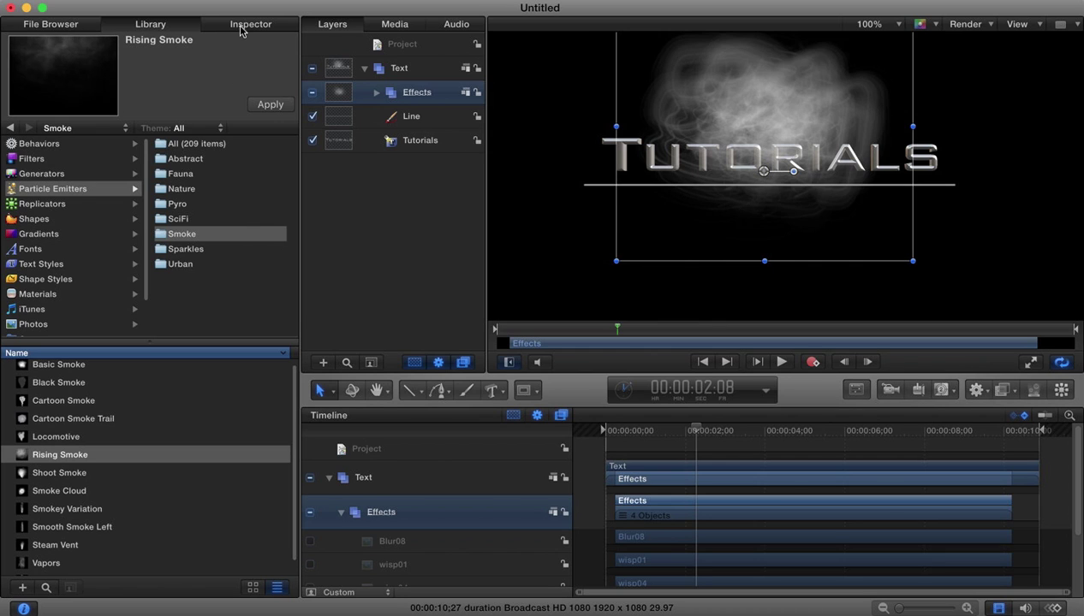
Review the Effects group's Inspector properties and timing, keeping Pass Through blending
{"action": "left_click", "coordinate": [241, 31]}
{"action": "left_click", "coordinate": [120, 130]}
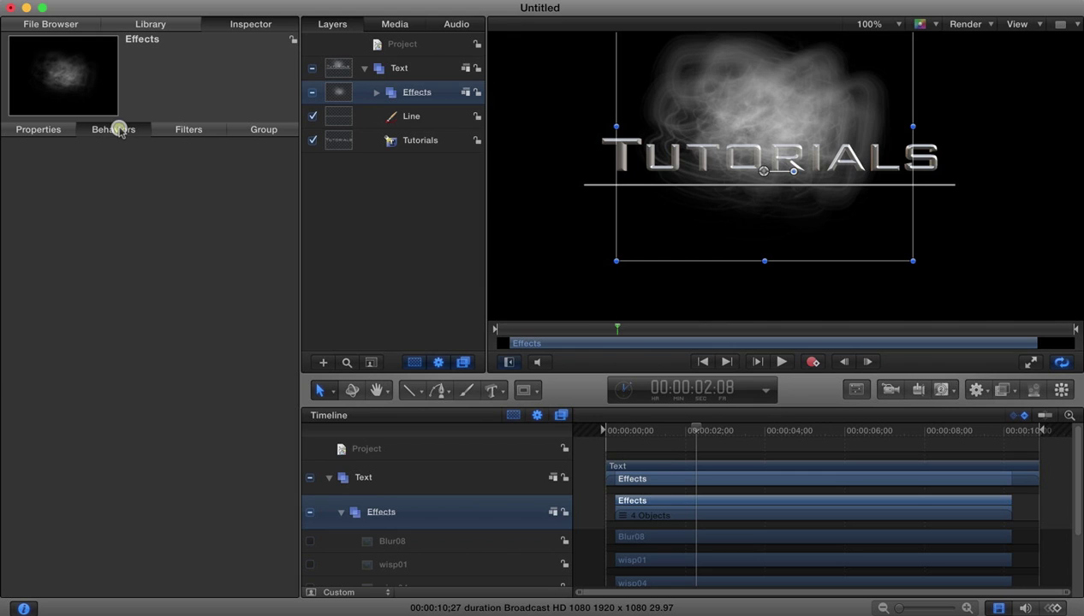
{"action": "left_click", "coordinate": [32, 131]}
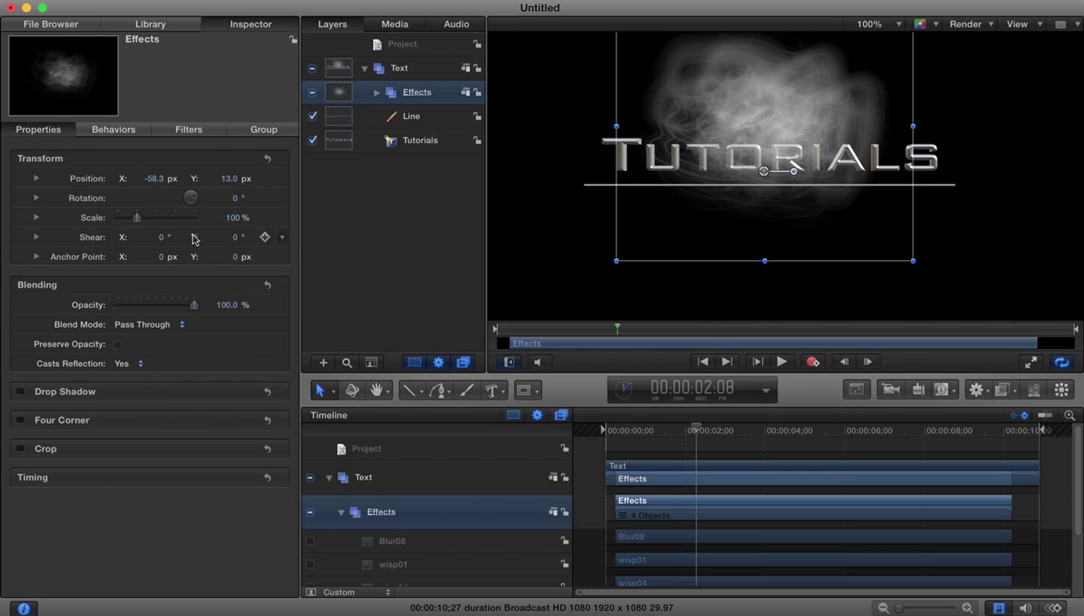
{"action": "left_click", "coordinate": [184, 326]}
{"action": "left_click", "coordinate": [175, 325]}
{"action": "left_click", "coordinate": [126, 130]}
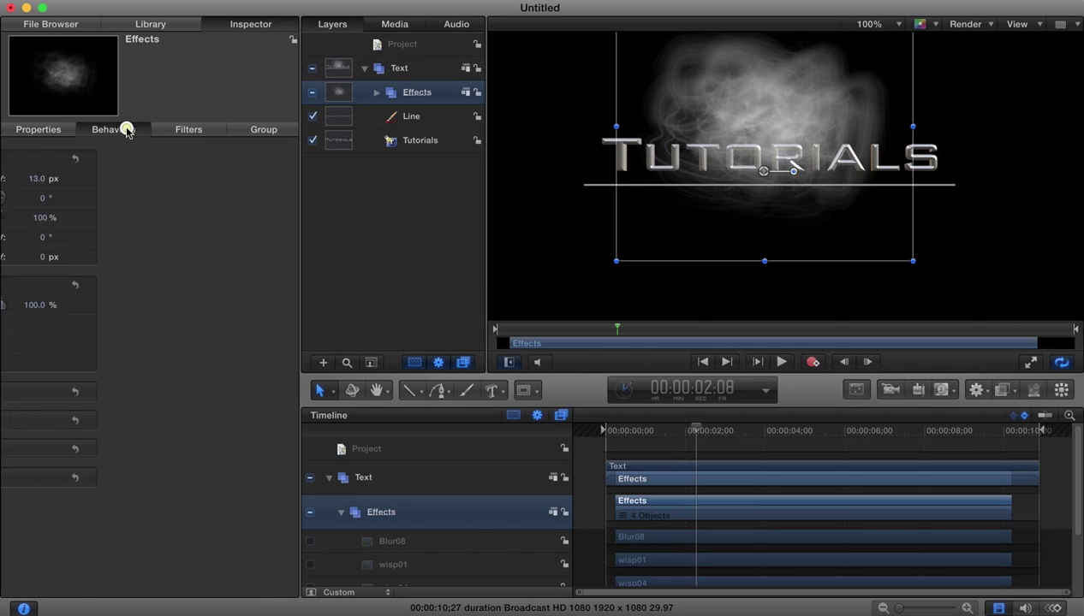
{"action": "left_click", "coordinate": [259, 130]}
{"action": "left_click", "coordinate": [203, 128]}
{"action": "left_click", "coordinate": [53, 130]}
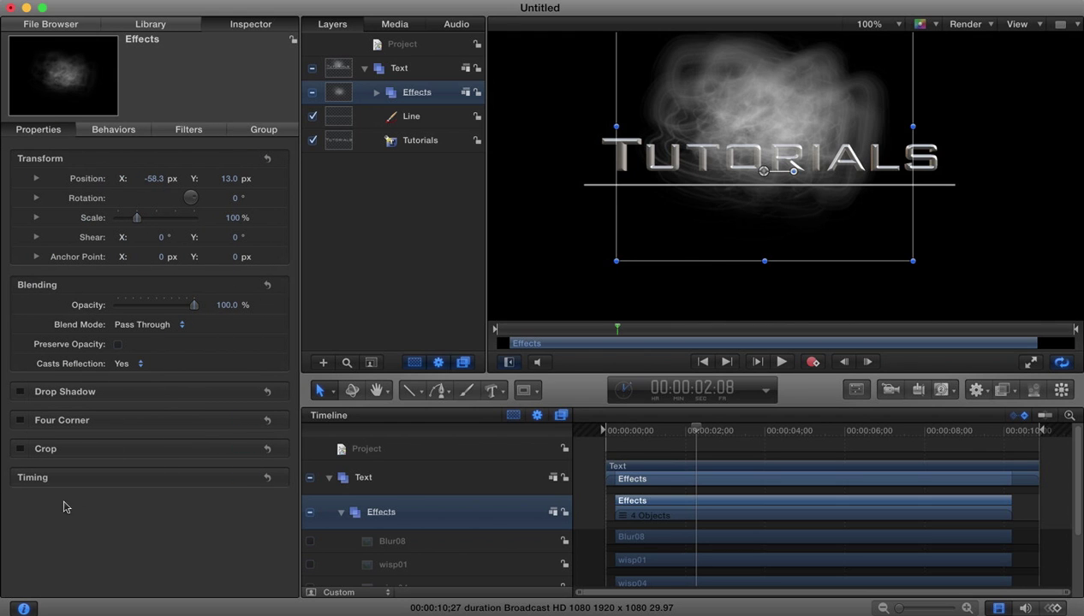
{"action": "left_click", "coordinate": [239, 479]}
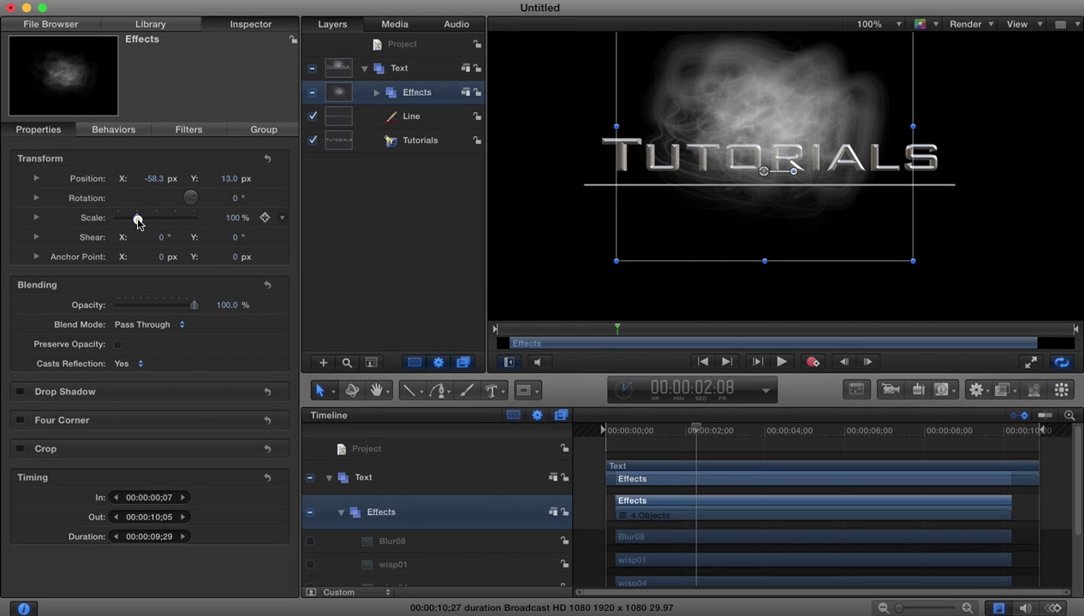
Scale the smoke effects to 149% and move them lower around the title line
{"action": "left_click_drag", "start_coordinate": [138, 222], "coordinate": [147, 222]}
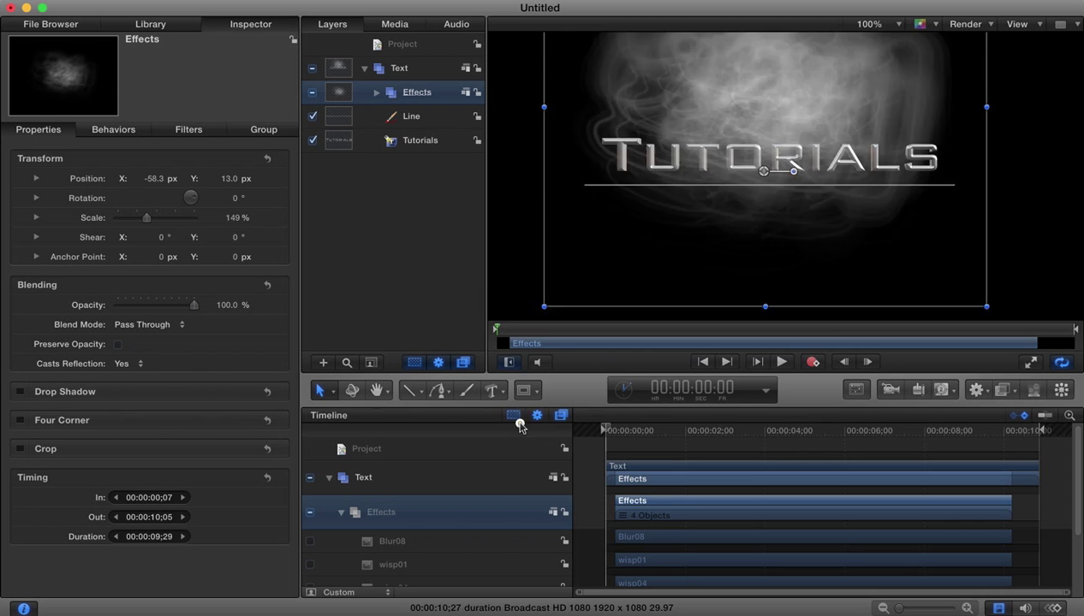
{"action": "key", "text": "Home"}
{"action": "left_click", "coordinate": [780, 362]}
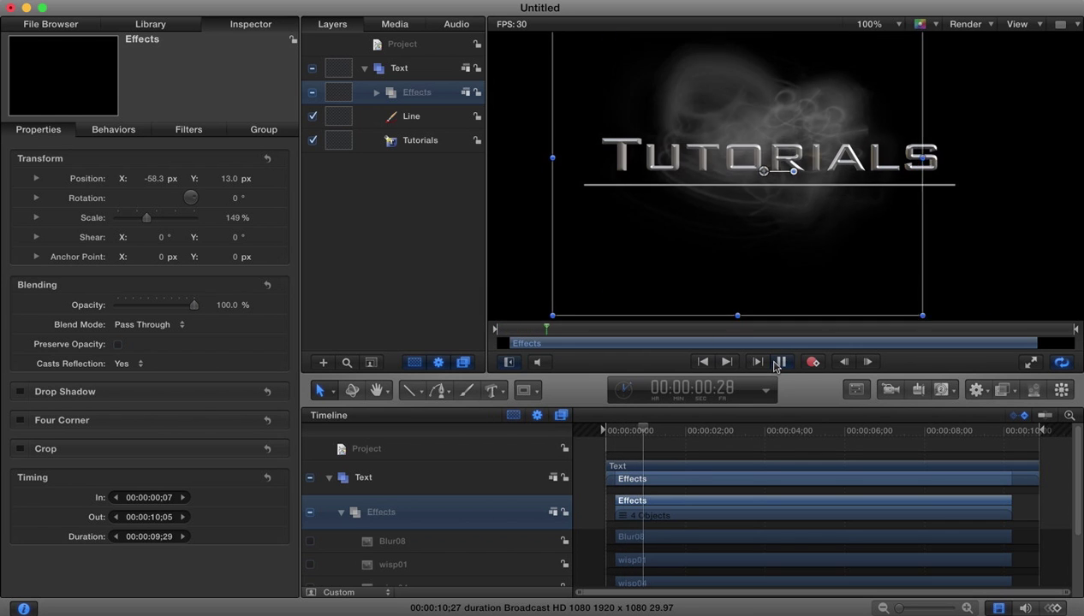
{"action": "left_click", "coordinate": [780, 362]}
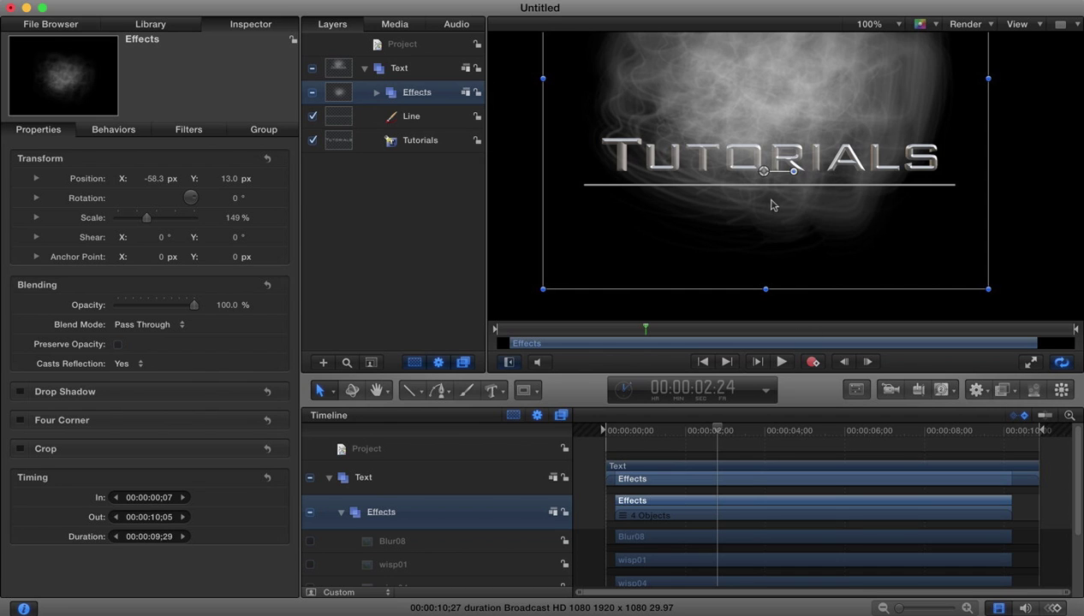
{"action": "left_click_drag", "start_coordinate": [763, 174], "coordinate": [764, 190]}
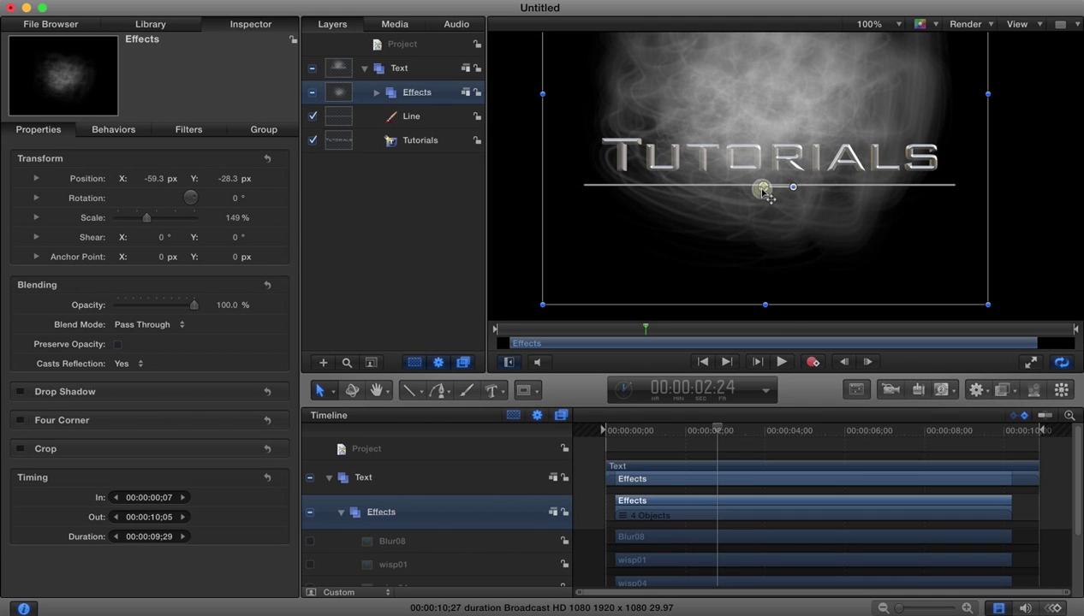
{"action": "left_click_drag", "start_coordinate": [719, 435], "coordinate": [608, 433]}
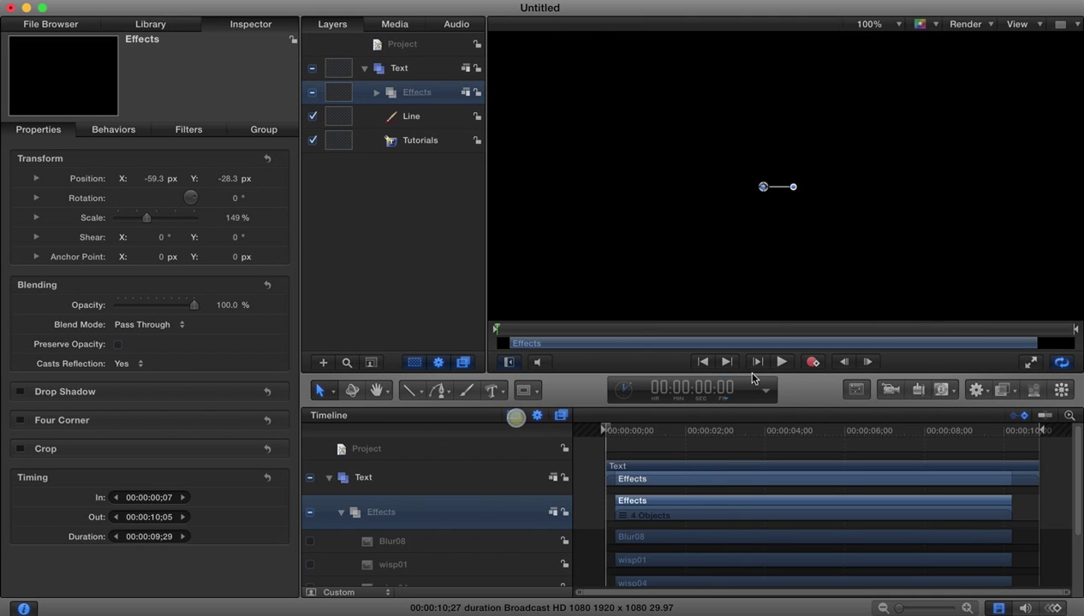
{"action": "left_click", "coordinate": [782, 362]}
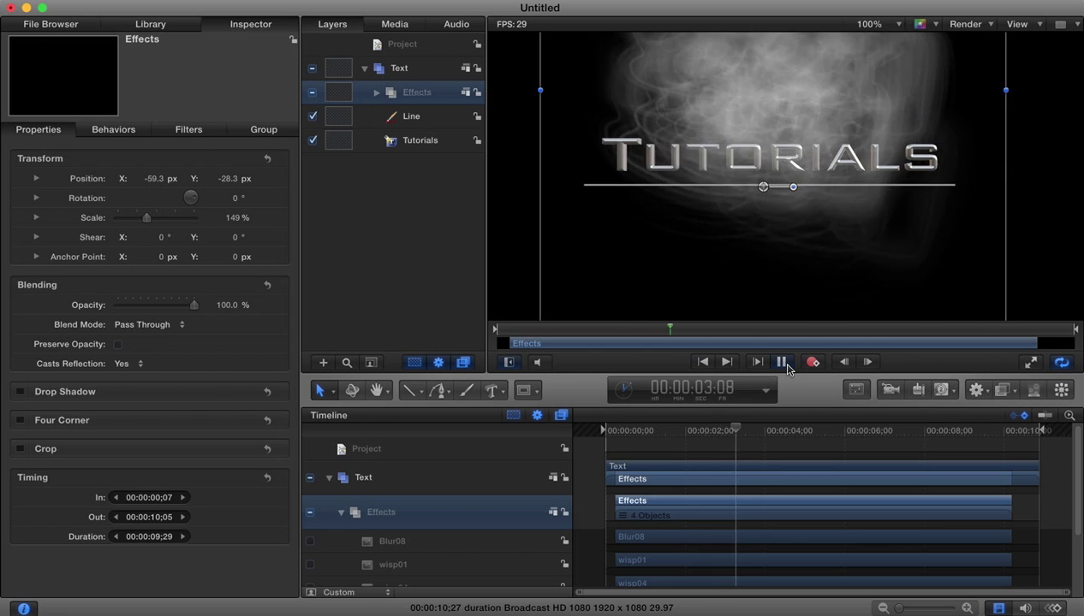
{"action": "left_click", "coordinate": [785, 363]}
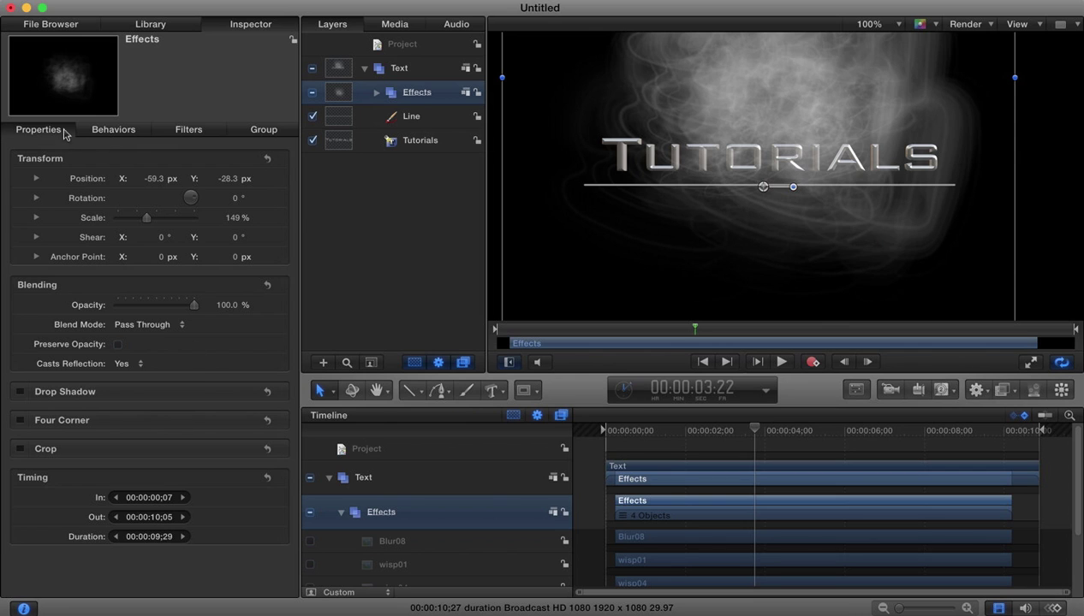
Lower the Effects group's opacity to 22.62% and play back to check the fainter smoke
{"action": "left_click", "coordinate": [107, 129]}
{"action": "left_click", "coordinate": [38, 127]}
{"action": "left_click_drag", "start_coordinate": [191, 309], "coordinate": [131, 312]}
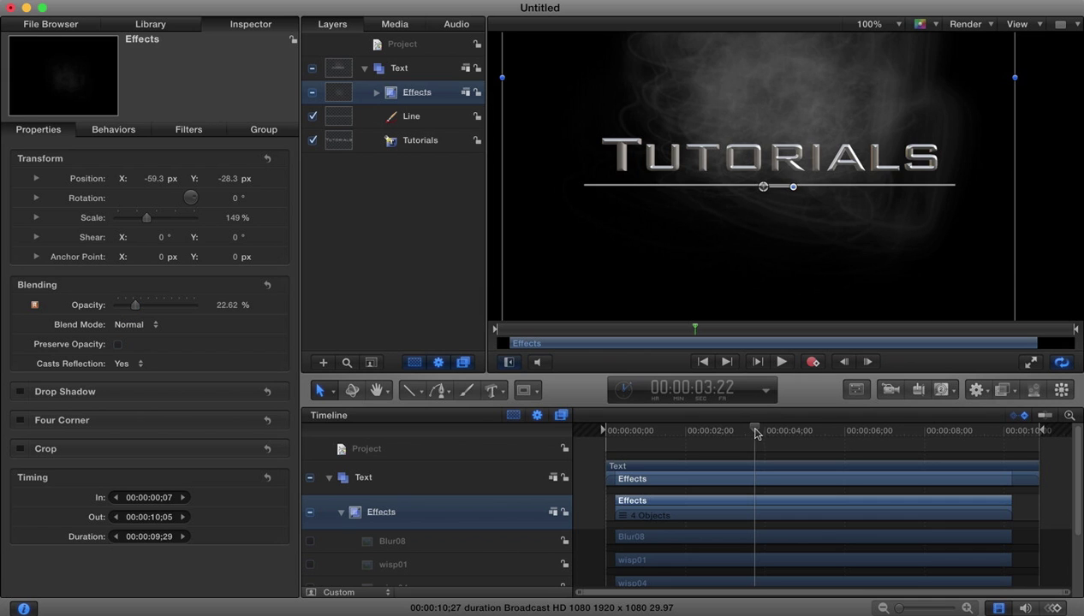
{"action": "left_click_drag", "start_coordinate": [753, 428], "coordinate": [462, 426]}
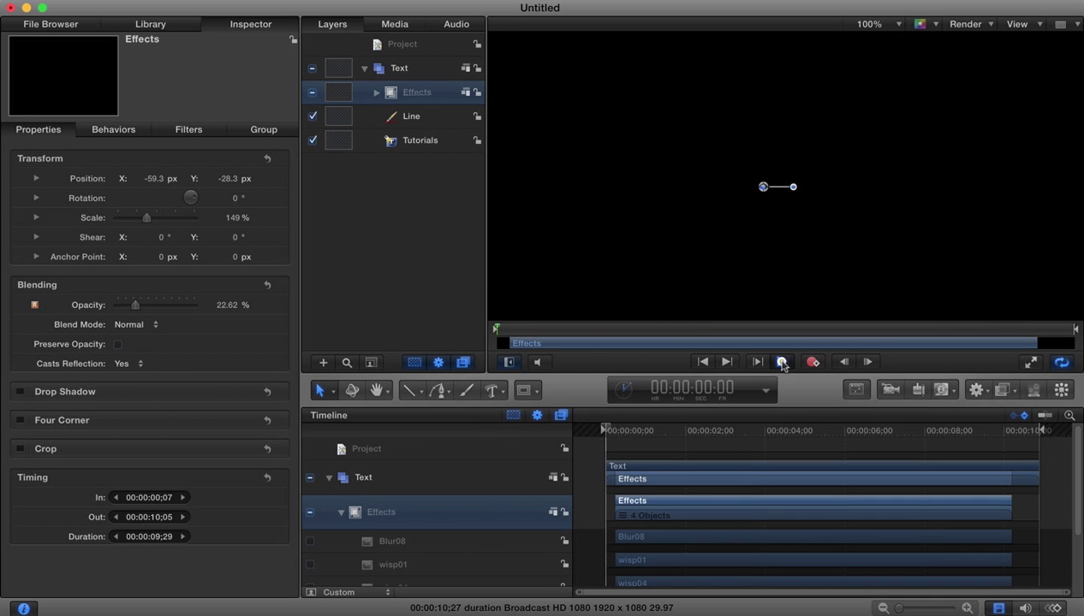
{"action": "left_click", "coordinate": [781, 362]}
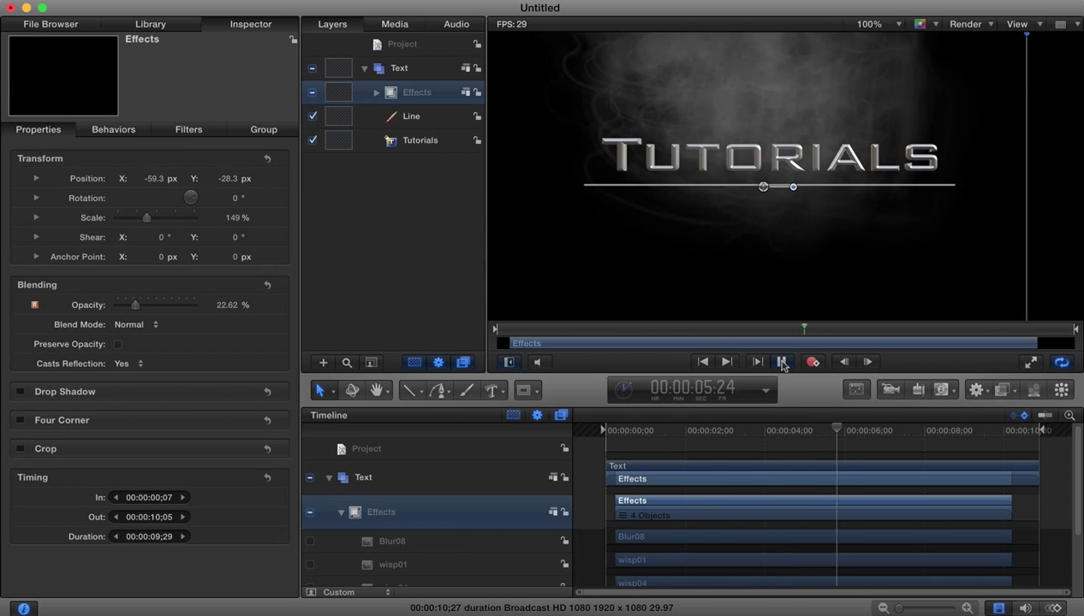
{"action": "left_click", "coordinate": [781, 362]}
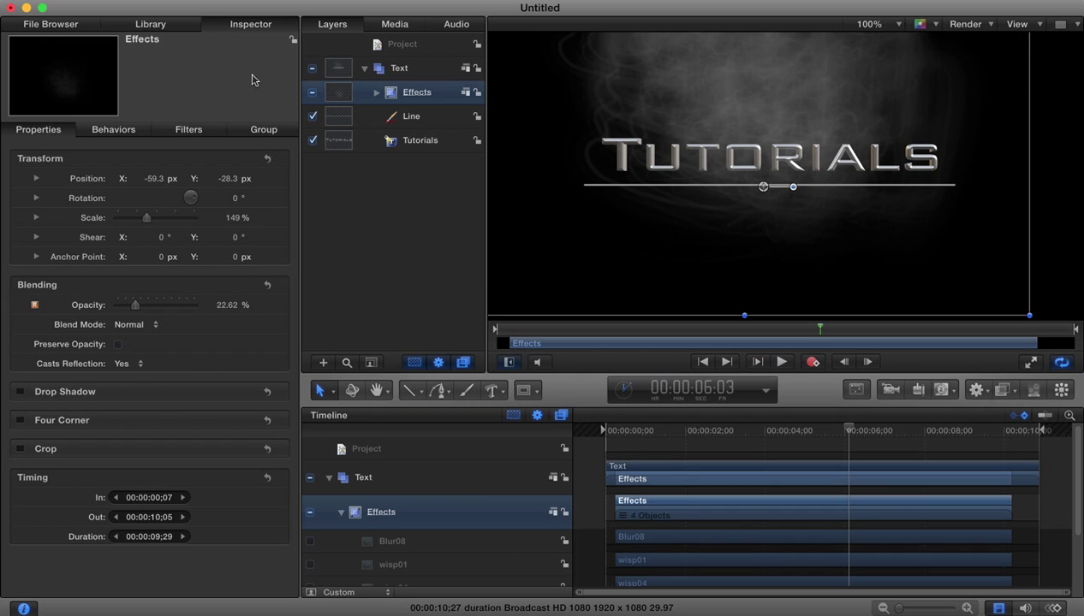
{"action": "left_click", "coordinate": [267, 26]}
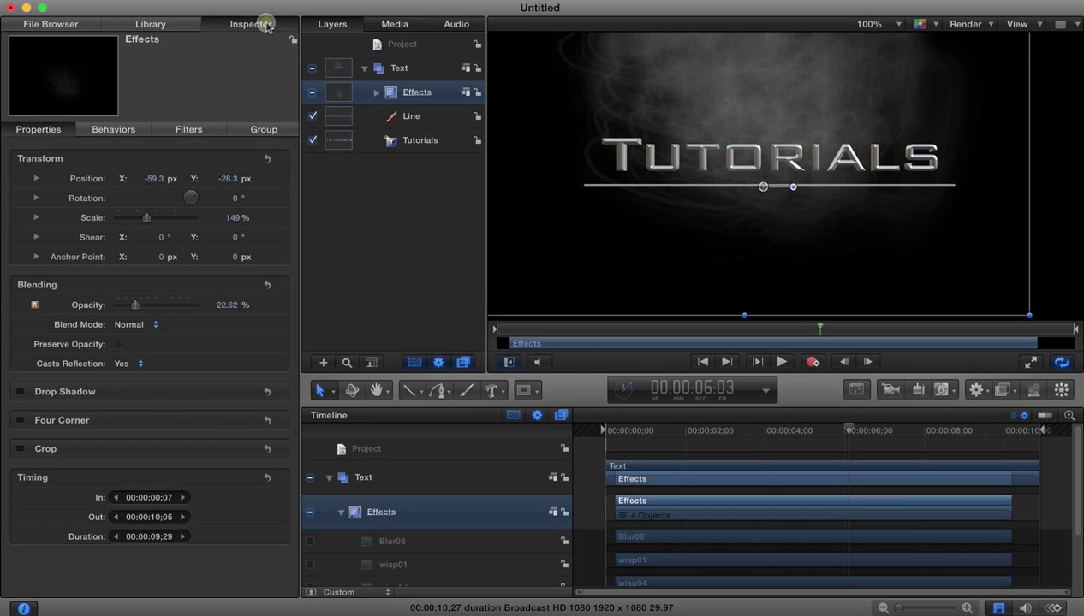
Bring back the Library and look through the transform, mask and pan/zoom tool options
{"action": "left_click", "coordinate": [135, 28]}
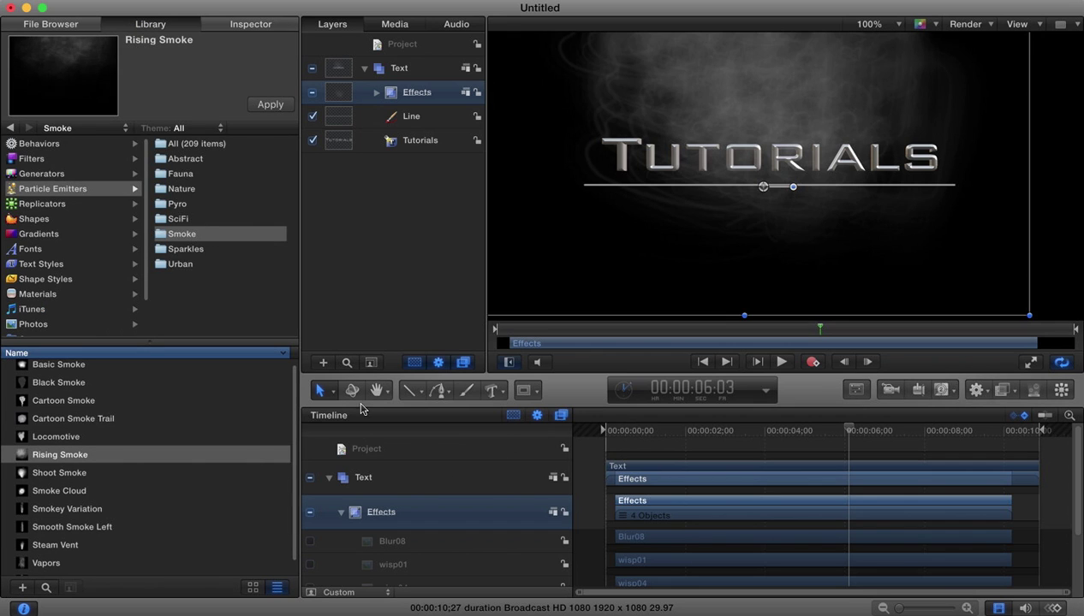
{"action": "left_click", "coordinate": [333, 391]}
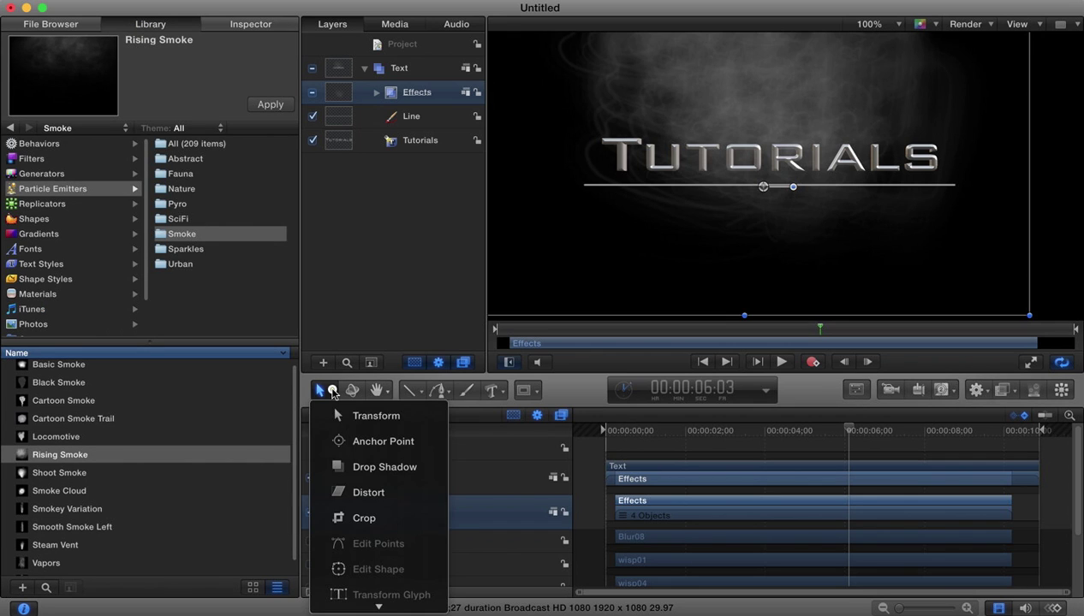
{"action": "left_click", "coordinate": [333, 391]}
{"action": "left_click", "coordinate": [537, 391]}
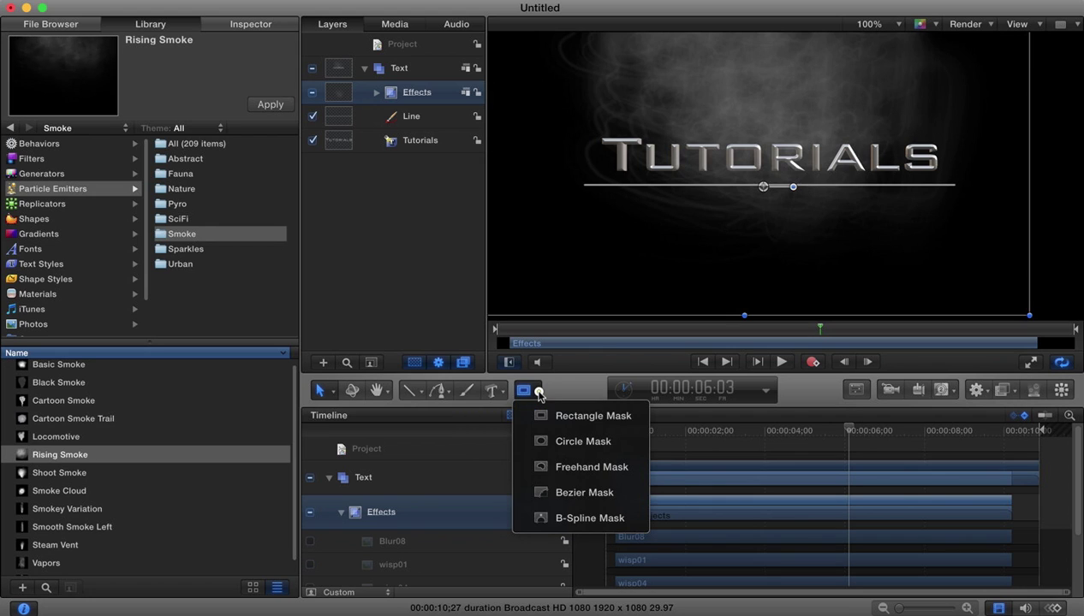
{"action": "left_click", "coordinate": [538, 391]}
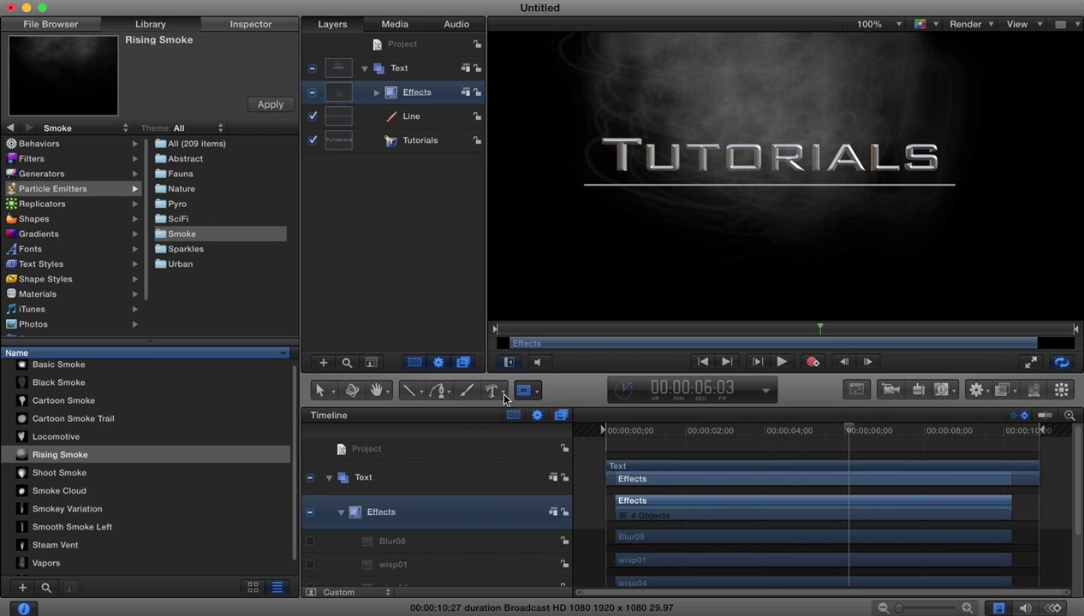
{"action": "left_click", "coordinate": [385, 393]}
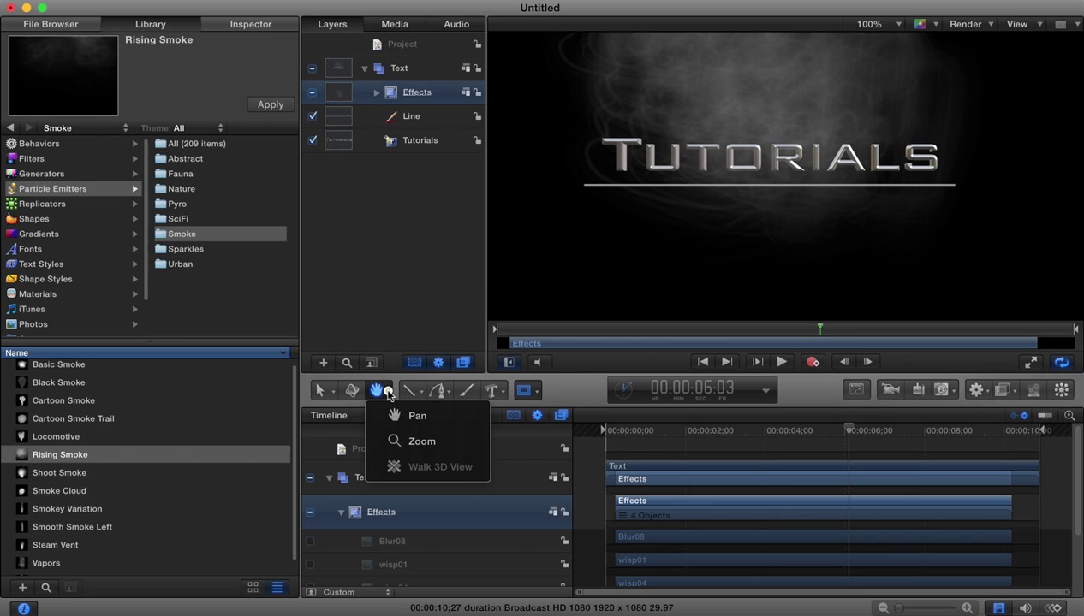
{"action": "left_click", "coordinate": [388, 394]}
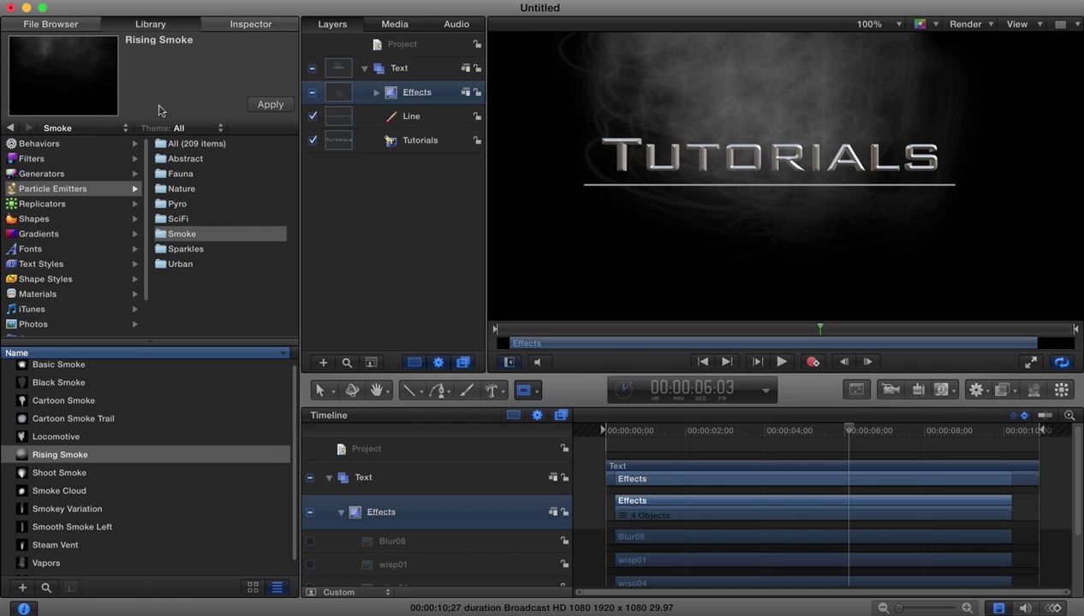
Show the full Behaviors collection of 230 items in the Library
{"action": "scroll", "coordinate": [162, 355], "scroll_direction": "up", "scroll_amount": 1}
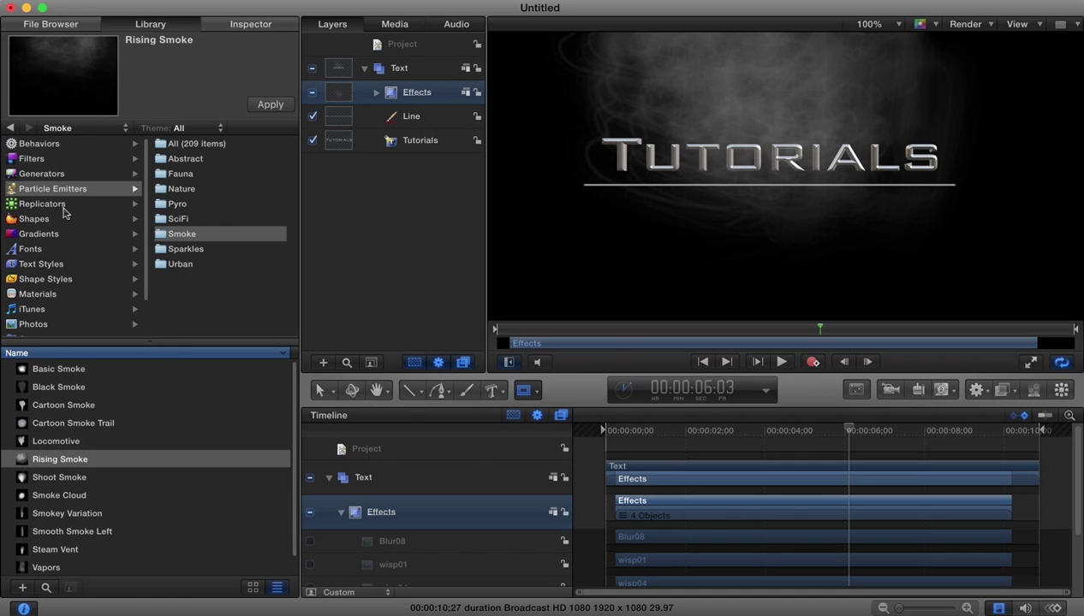
{"action": "scroll", "coordinate": [81, 247], "scroll_direction": "down", "scroll_amount": 3}
{"action": "scroll", "coordinate": [80, 248], "scroll_direction": "up", "scroll_amount": 2}
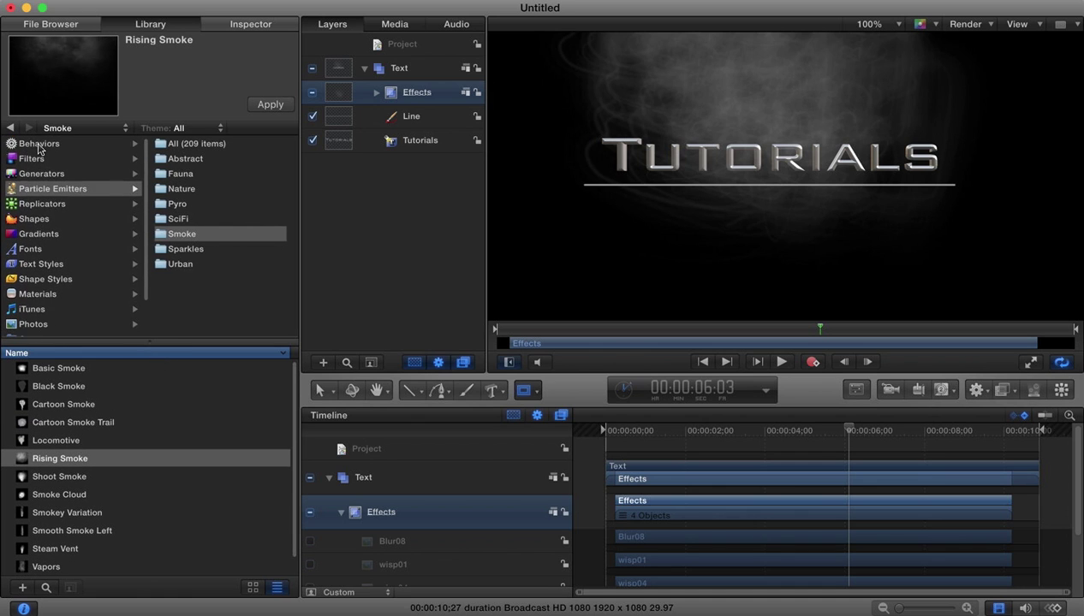
{"action": "left_click", "coordinate": [39, 143]}
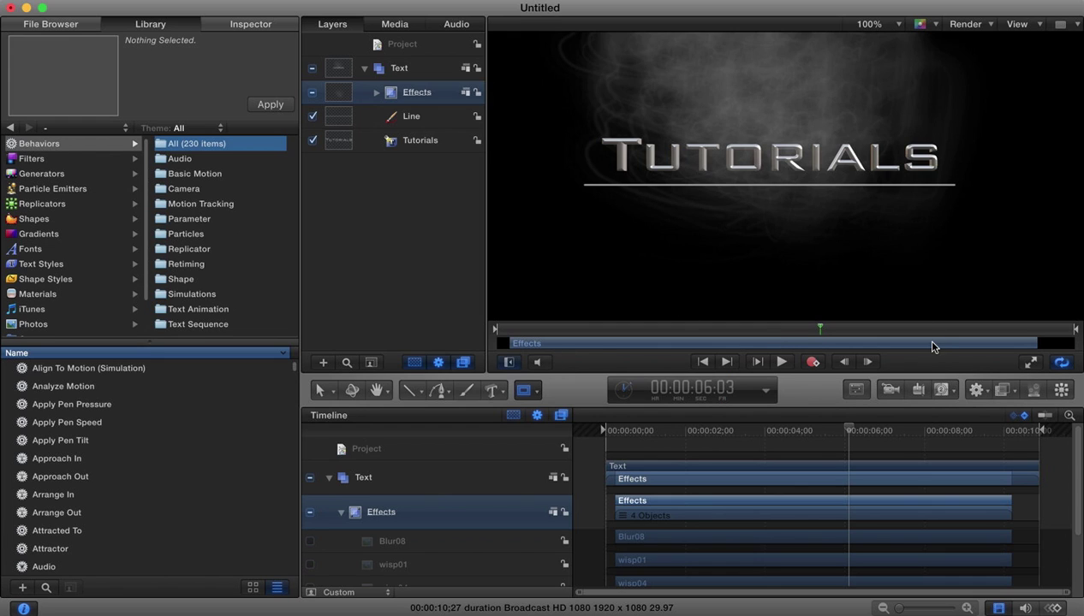
Add a new camera, convert the existing groups to 3D, and select the Camera layer
{"action": "left_click", "coordinate": [890, 392]}
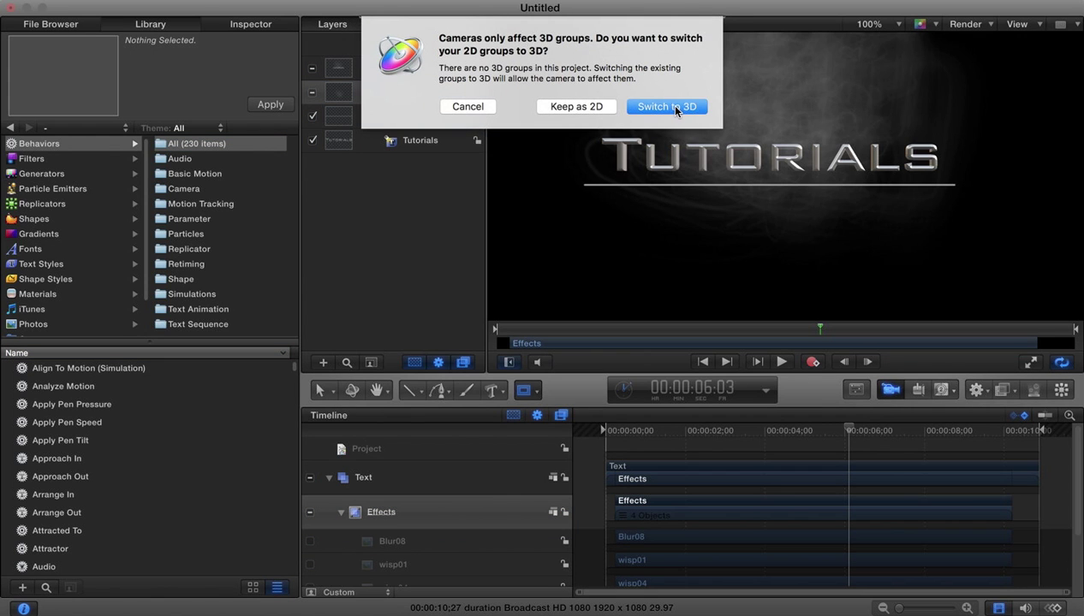
{"action": "left_click", "coordinate": [673, 107]}
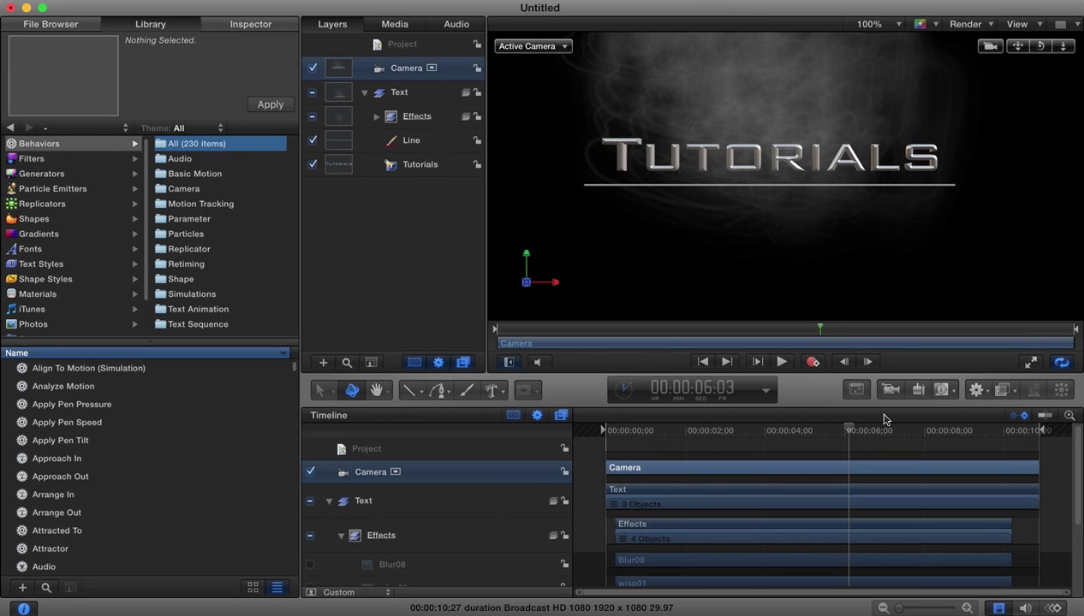
{"action": "left_click", "coordinate": [338, 73]}
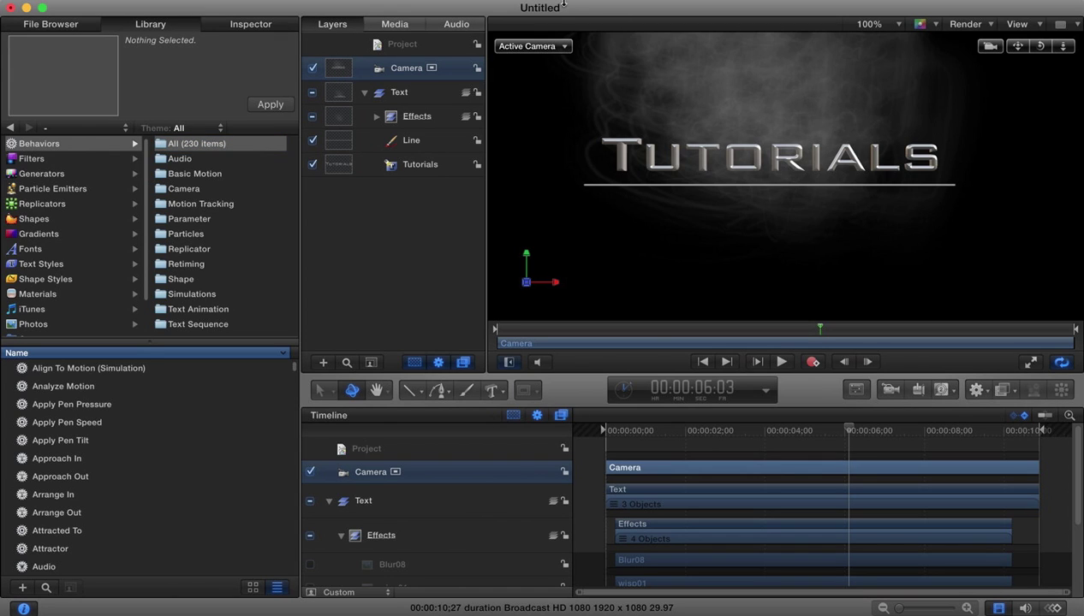
{"action": "left_click", "coordinate": [564, 48]}
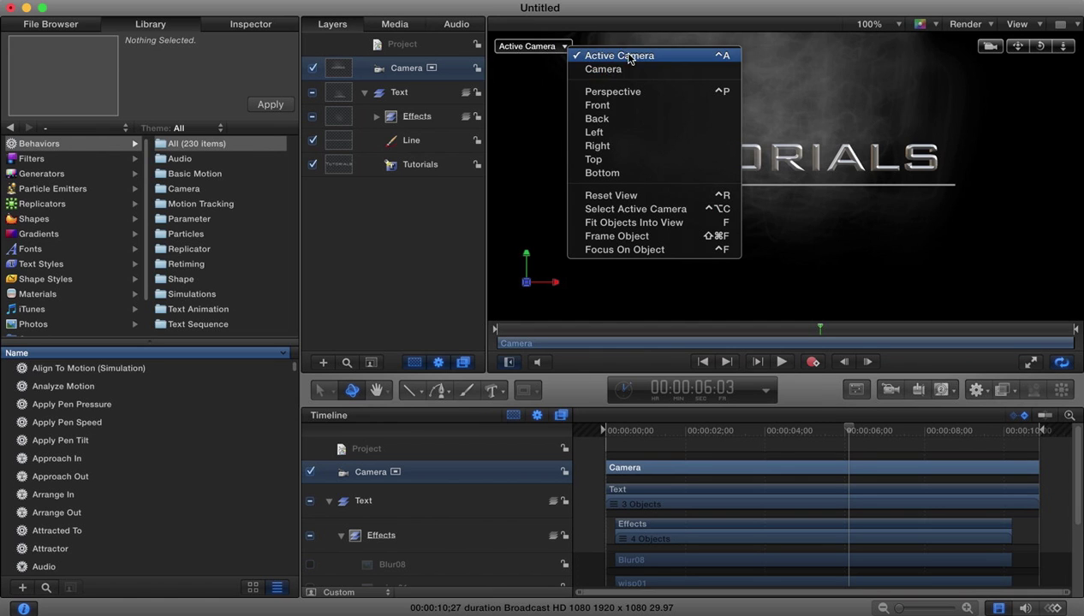
In Perspective view, move the camera down-left to about X -291, Y -122, Z 2177
{"action": "left_click", "coordinate": [641, 92]}
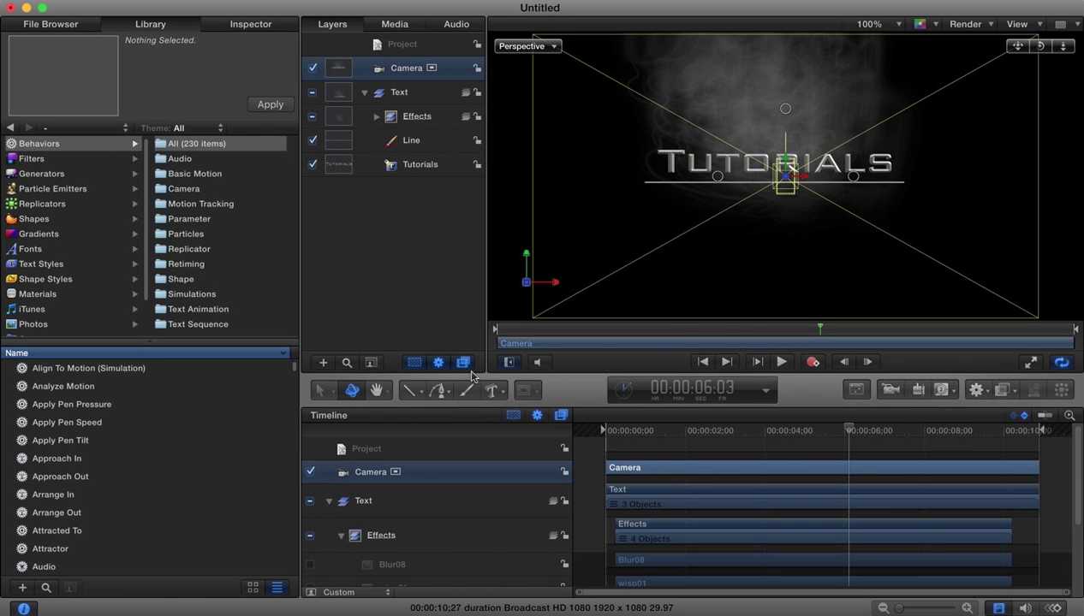
{"action": "left_click", "coordinate": [352, 392]}
{"action": "left_click_drag", "start_coordinate": [942, 178], "coordinate": [931, 155]}
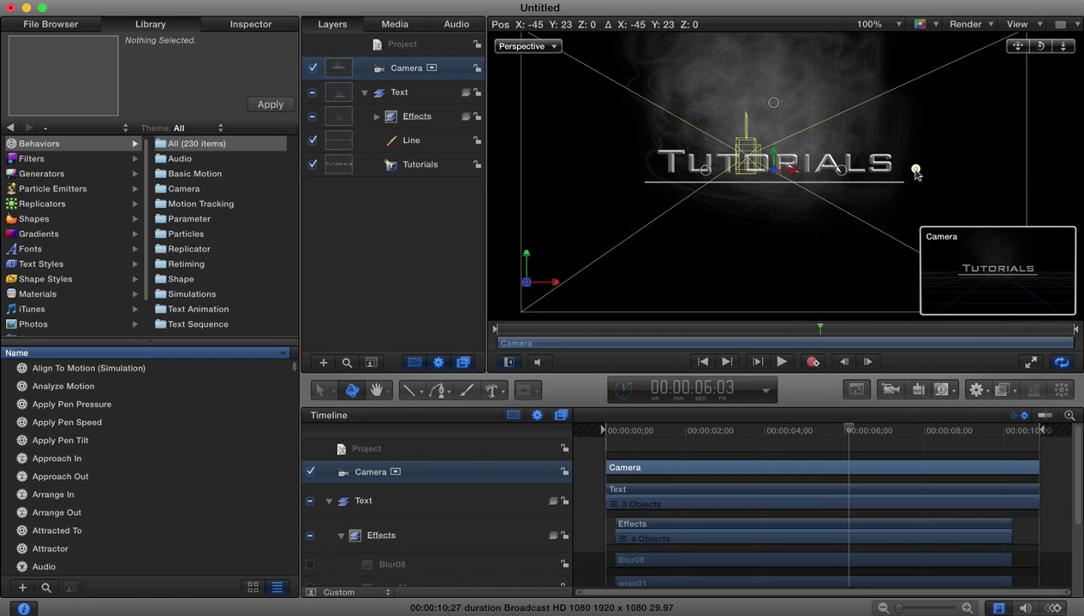
{"action": "left_click_drag", "start_coordinate": [916, 172], "coordinate": [796, 234]}
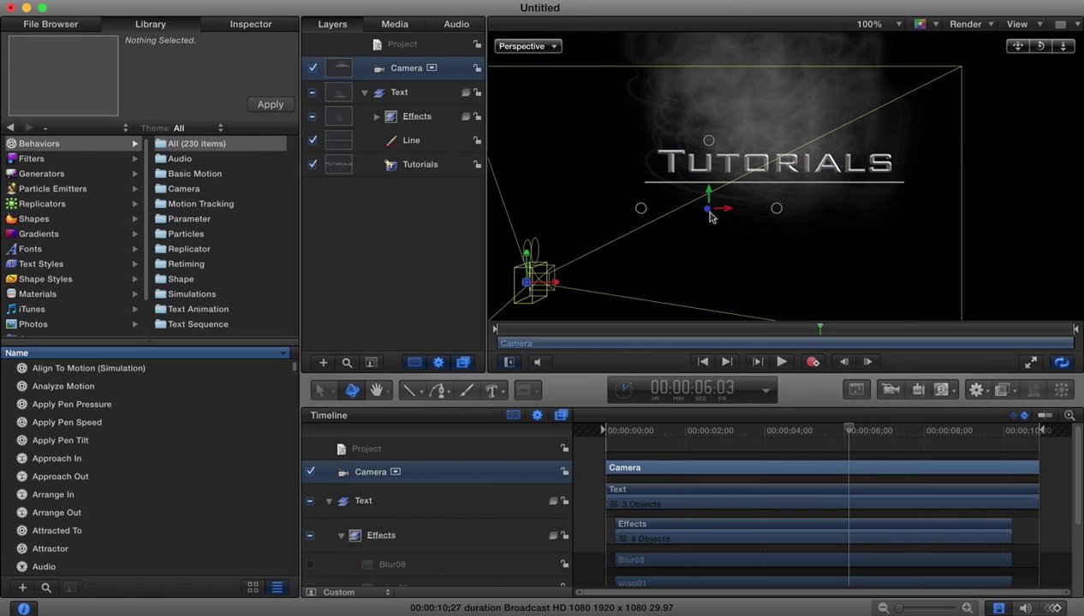
{"action": "left_click_drag", "start_coordinate": [707, 216], "coordinate": [998, 42]}
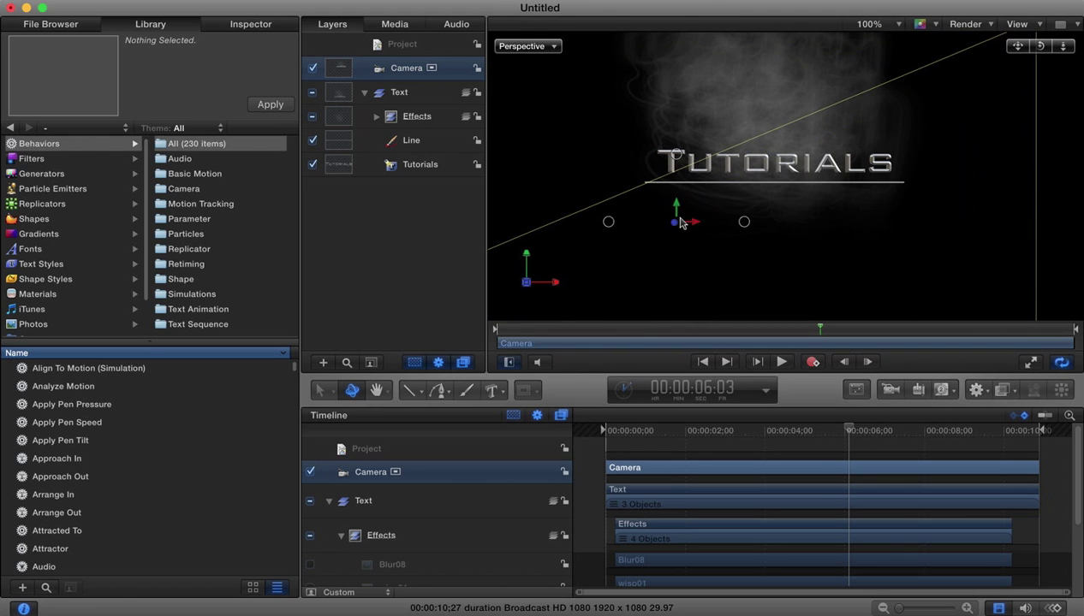
{"action": "left_click_drag", "start_coordinate": [676, 225], "coordinate": [848, 21]}
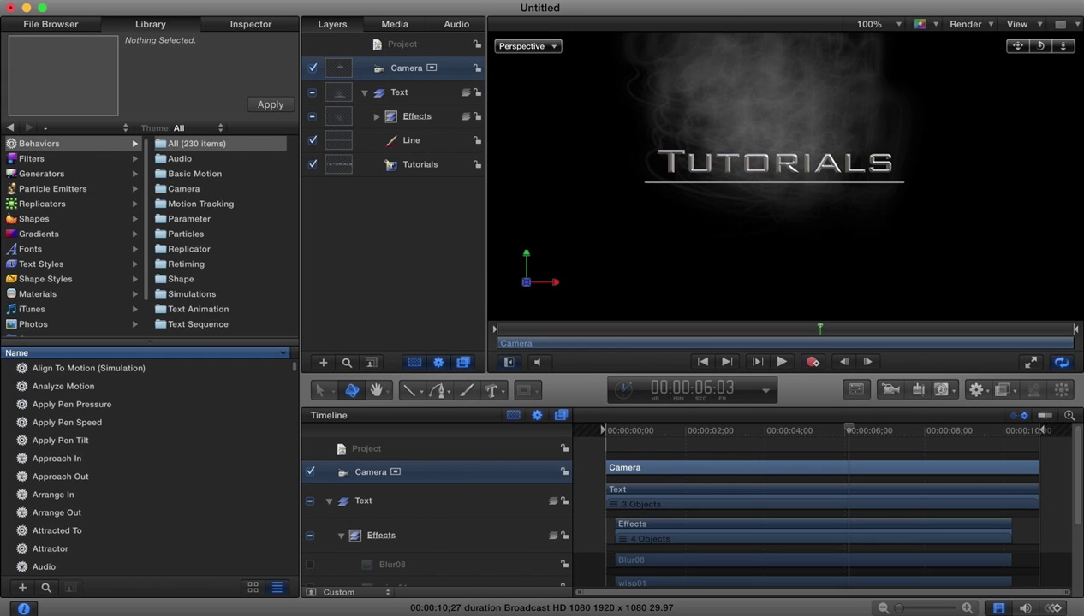
{"action": "scroll", "coordinate": [704, 237], "scroll_direction": "down", "scroll_amount": 5}
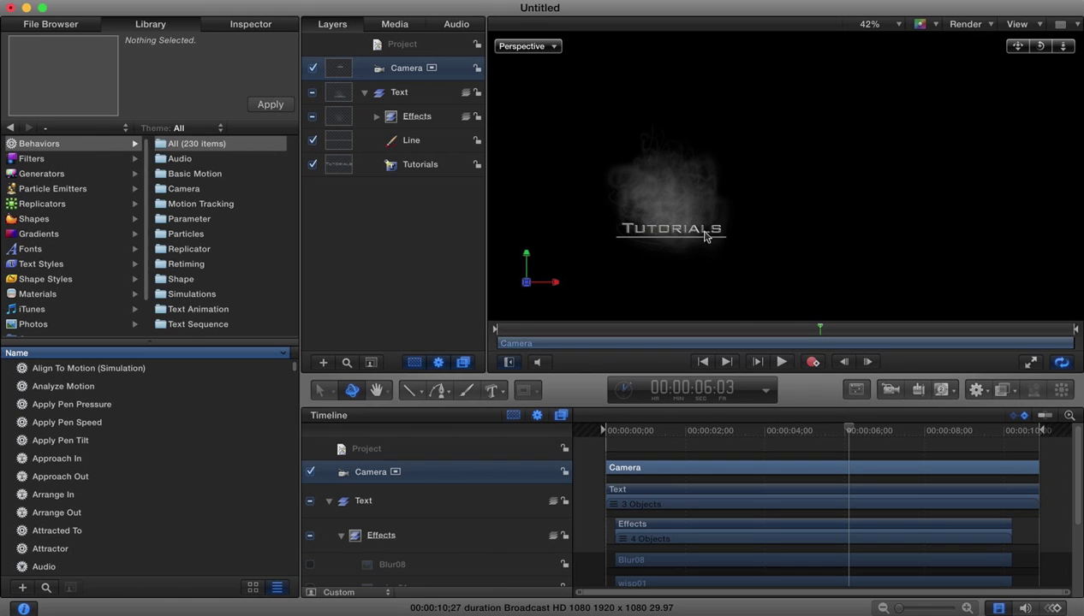
{"action": "scroll", "coordinate": [895, 73], "scroll_direction": "down", "scroll_amount": 5}
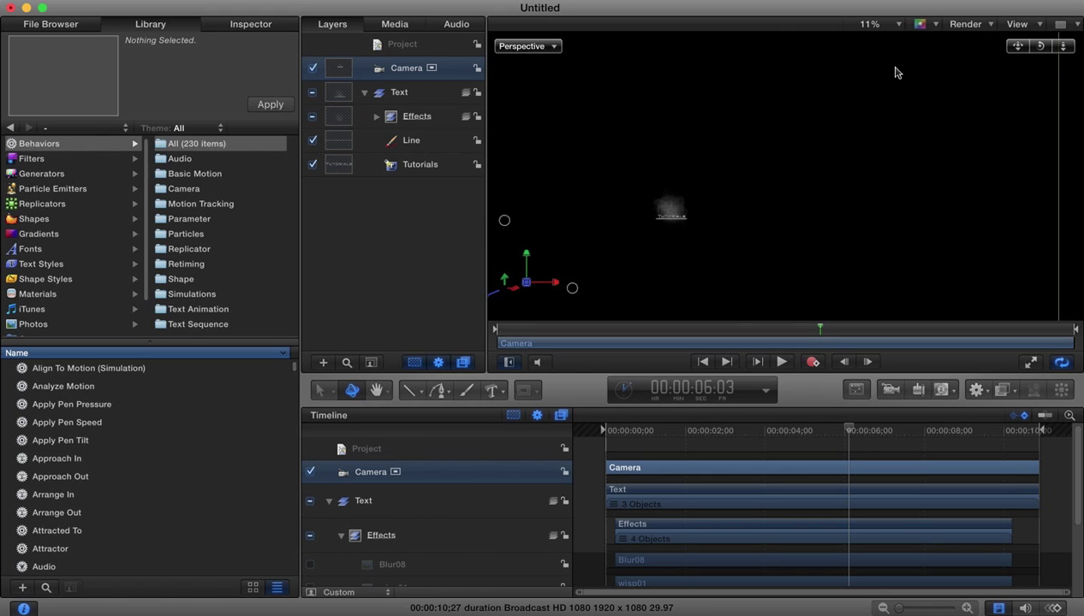
{"action": "scroll", "coordinate": [895, 72], "scroll_direction": "down", "scroll_amount": 3}
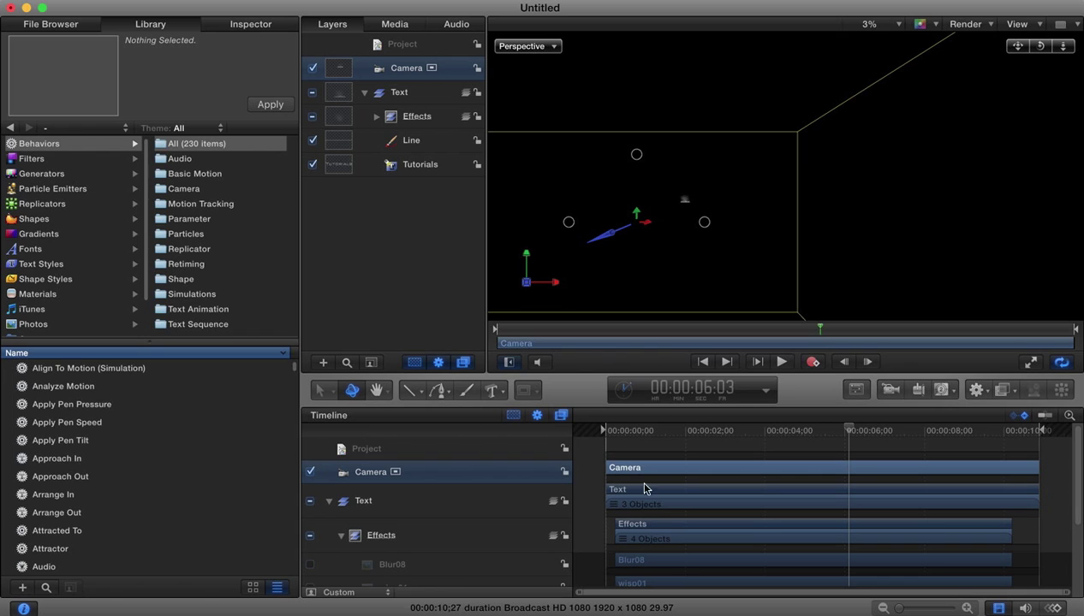
Set the camera's starting Position keyframe at 0:00 and move the playhead to 2 seconds
{"action": "left_click", "coordinate": [233, 25]}
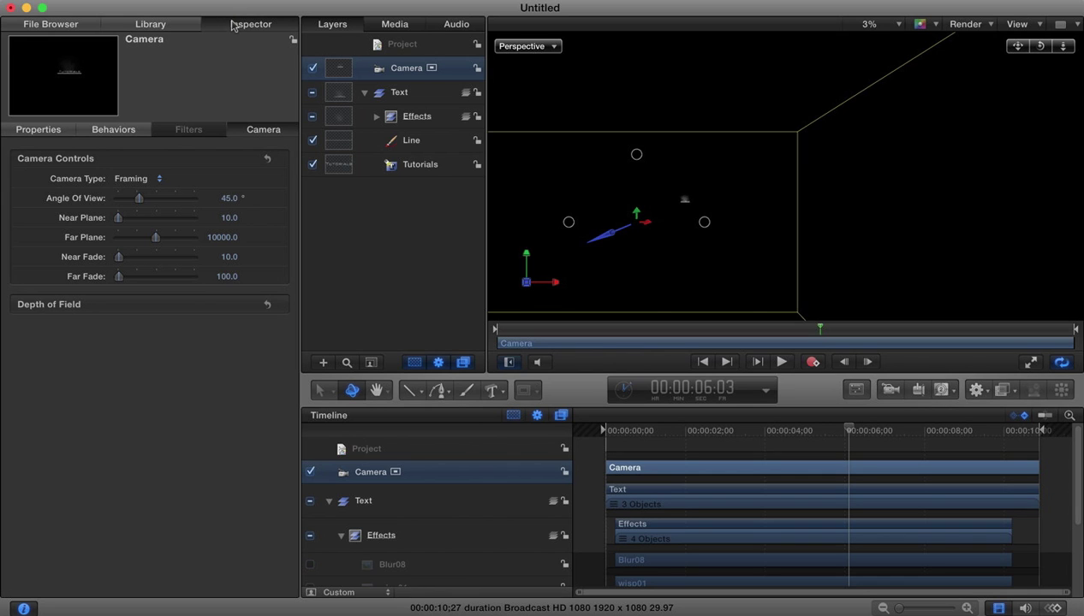
{"action": "left_click", "coordinate": [37, 129]}
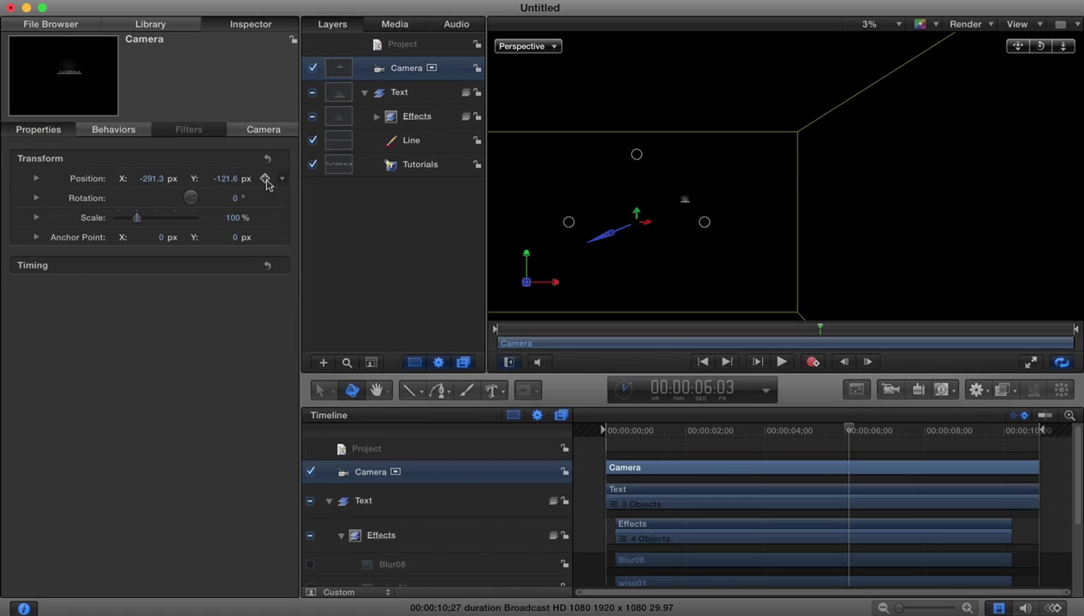
{"action": "left_click", "coordinate": [266, 179]}
{"action": "key", "text": "Home"}
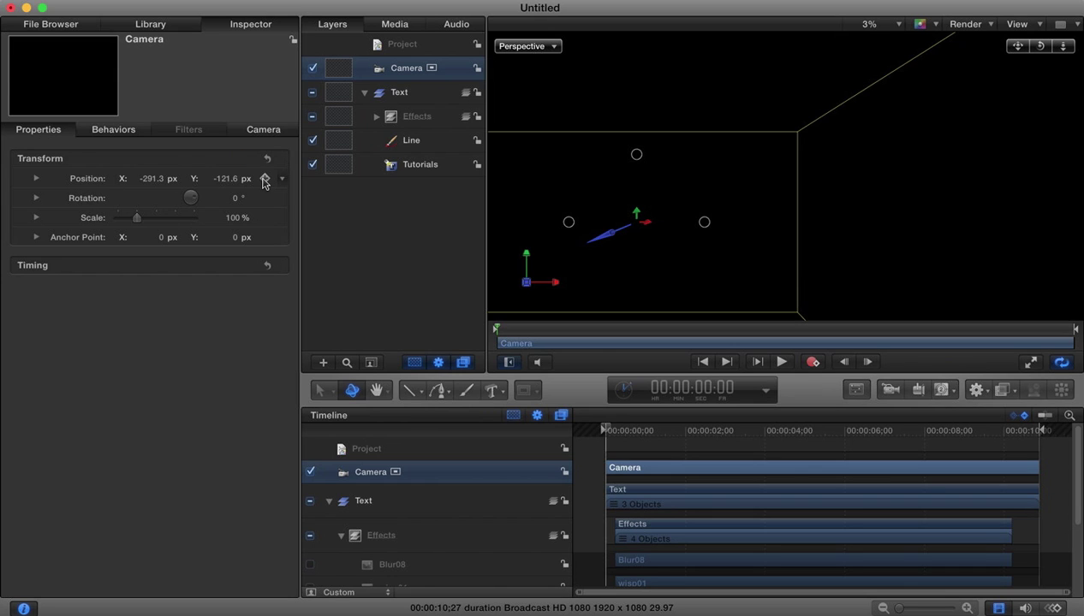
{"action": "left_click", "coordinate": [265, 179]}
{"action": "left_click_drag", "start_coordinate": [606, 430], "coordinate": [686, 434]}
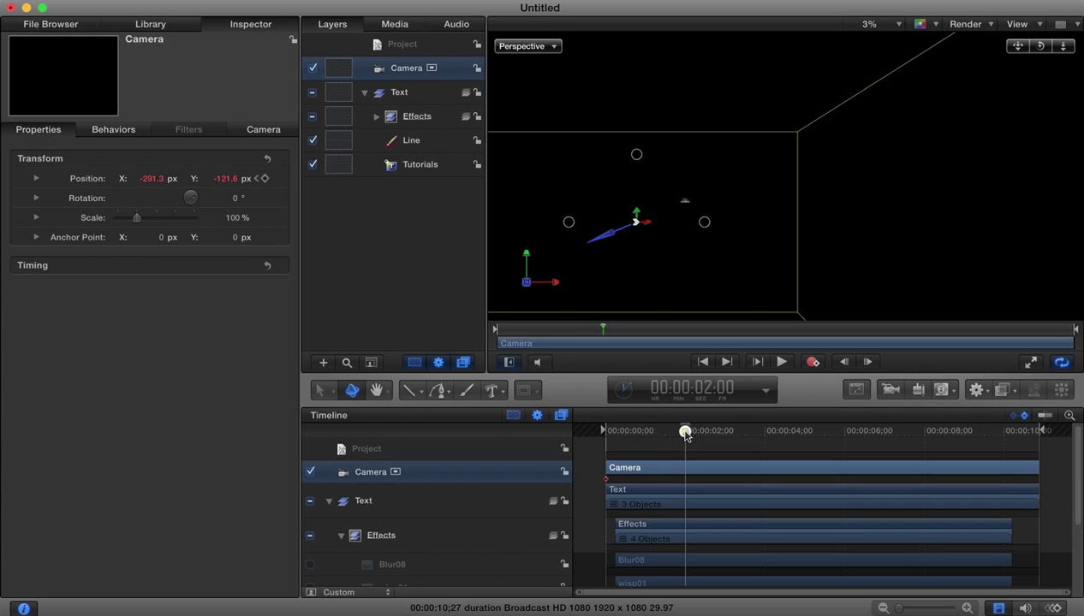
Move the camera to X -1.5, Y 49.6 framing the title, then rewind
{"action": "left_click", "coordinate": [601, 242]}
{"action": "left_click_drag", "start_coordinate": [600, 241], "coordinate": [554, 301]}
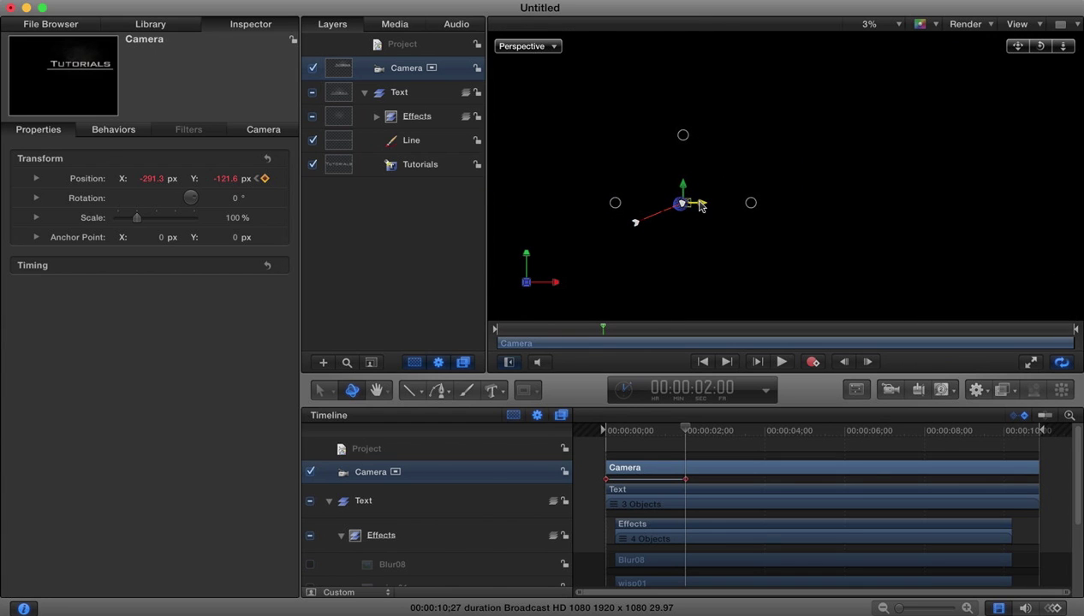
{"action": "left_click_drag", "start_coordinate": [700, 205], "coordinate": [685, 186]}
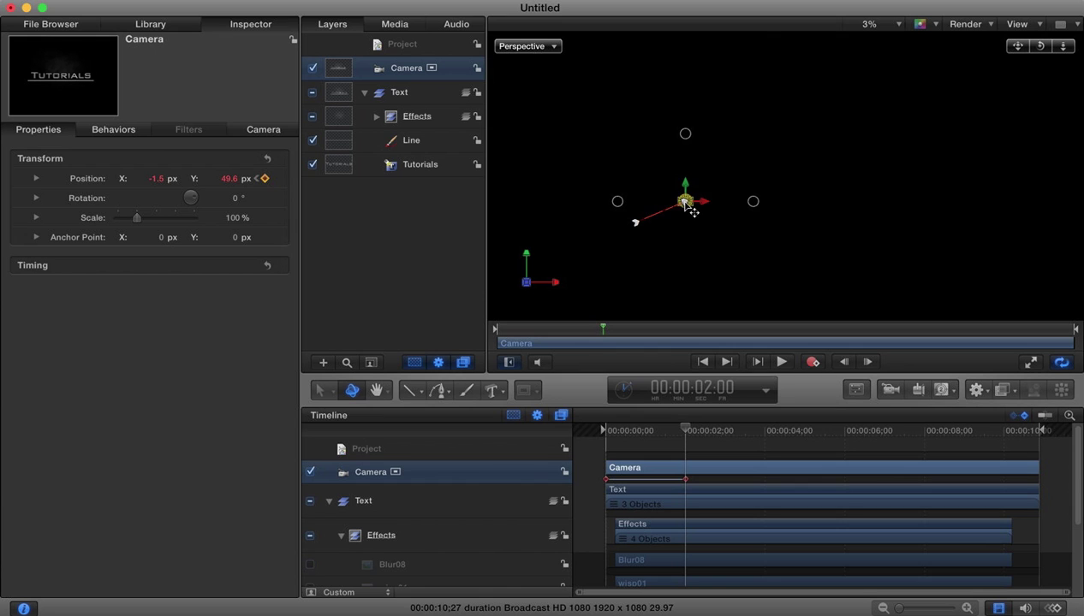
{"action": "left_click_drag", "start_coordinate": [686, 434], "coordinate": [588, 435]}
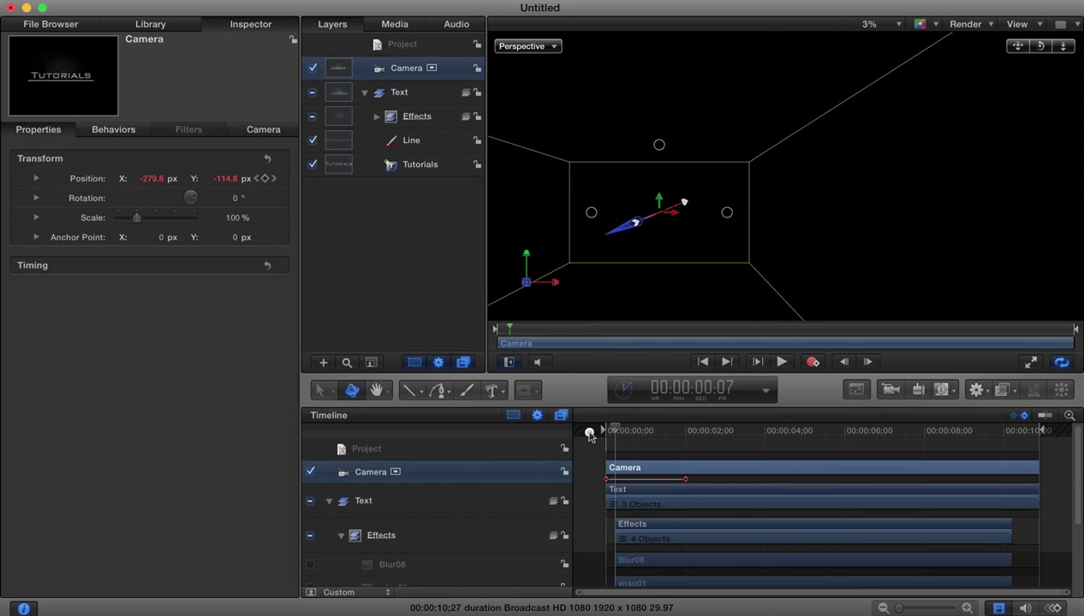
View through the Active Camera and play back the camera move onto TUTORIALS
{"action": "left_click", "coordinate": [549, 45]}
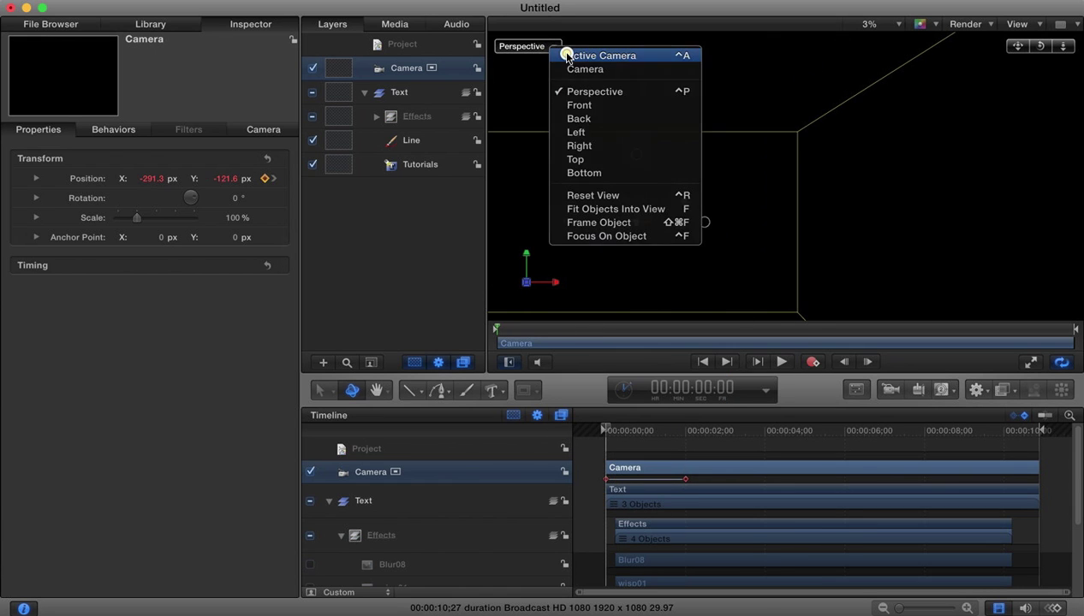
{"action": "left_click", "coordinate": [566, 56]}
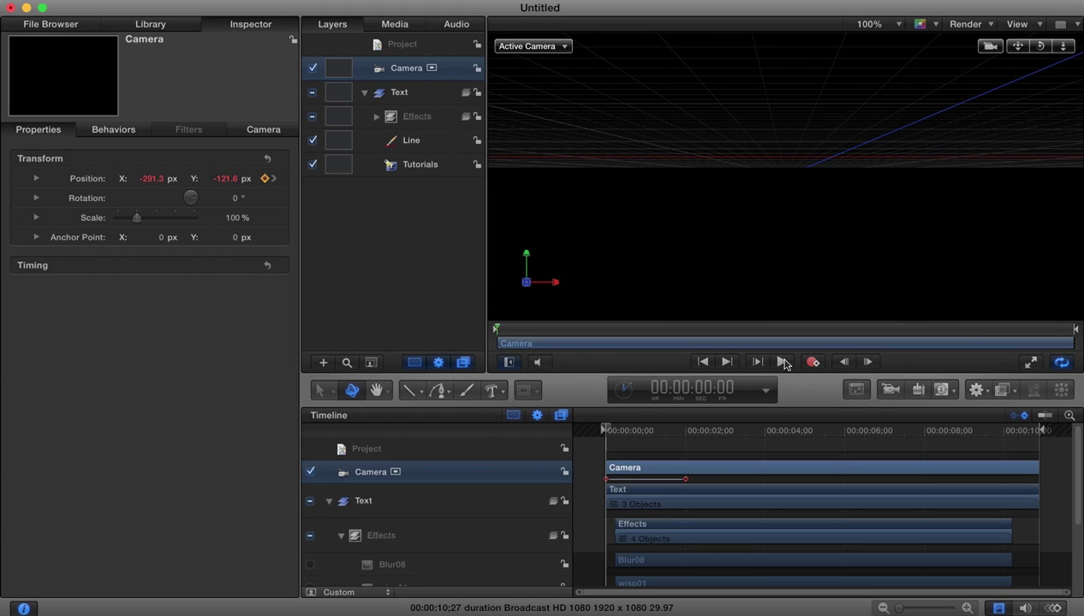
{"action": "left_click", "coordinate": [782, 362]}
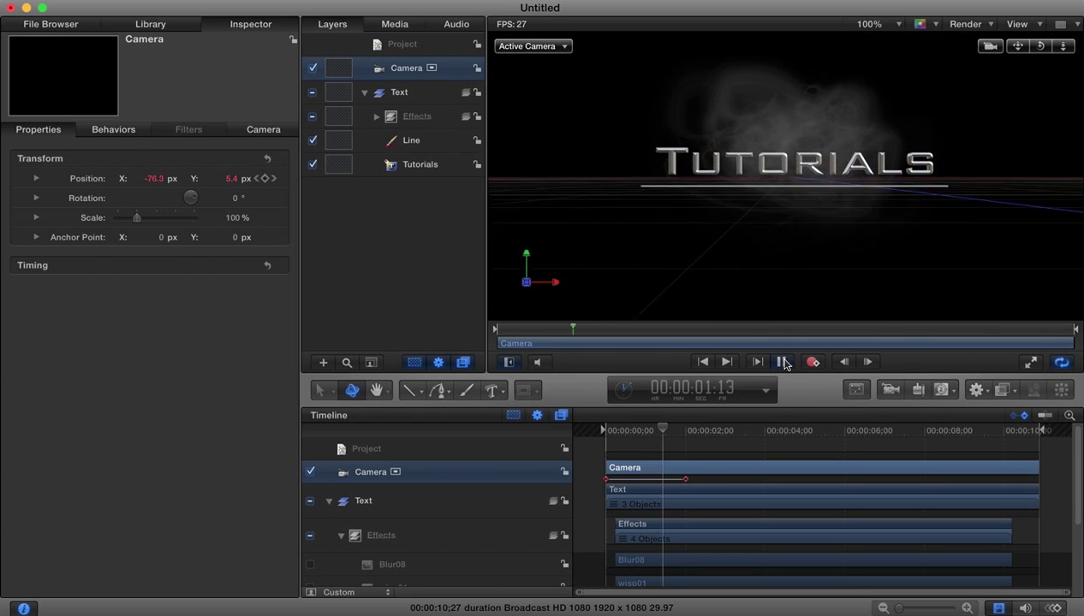
{"action": "left_click", "coordinate": [783, 363]}
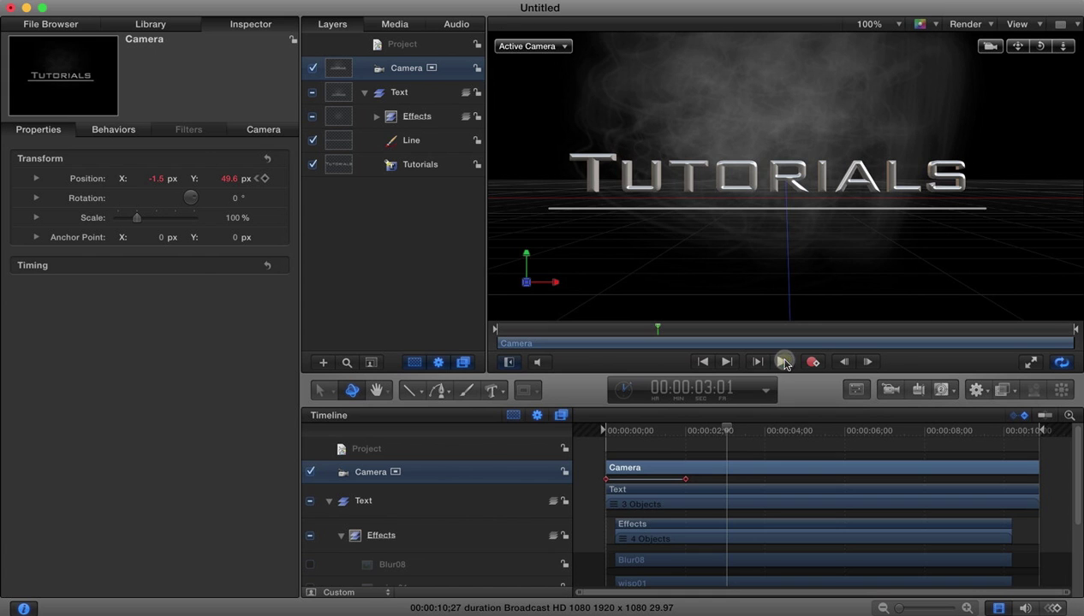
{"action": "left_click_drag", "start_coordinate": [726, 428], "coordinate": [599, 430]}
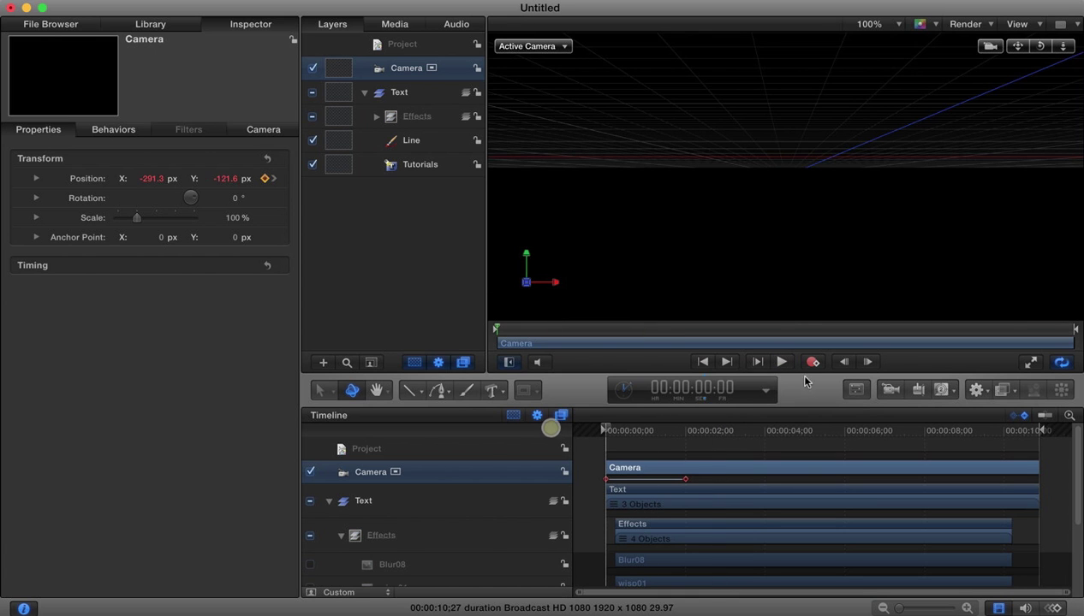
{"action": "left_click", "coordinate": [782, 362]}
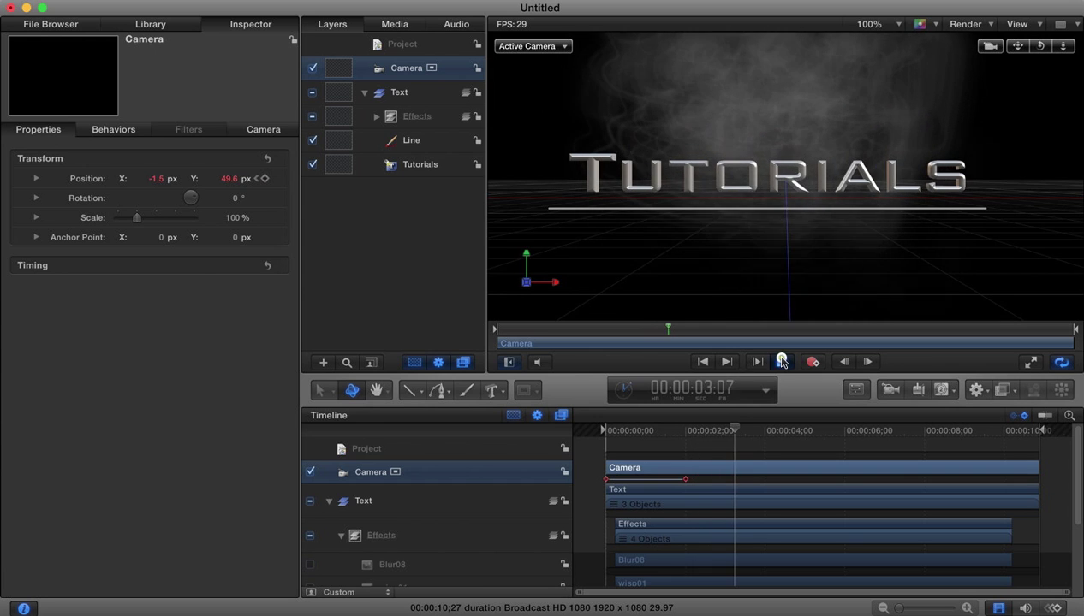
{"action": "left_click", "coordinate": [781, 362]}
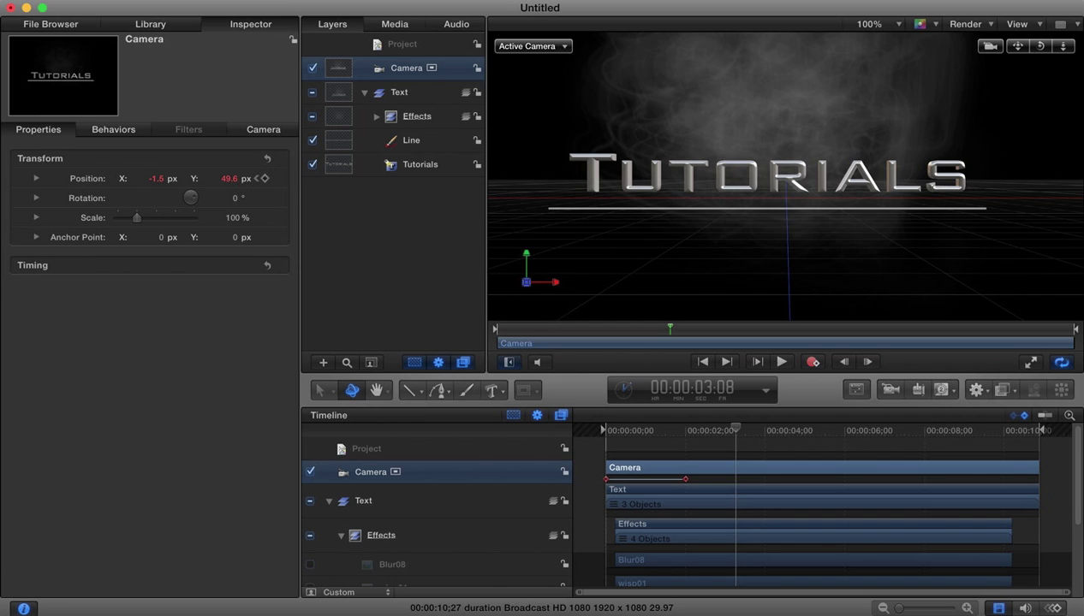
{"action": "left_click", "coordinate": [105, 0]}
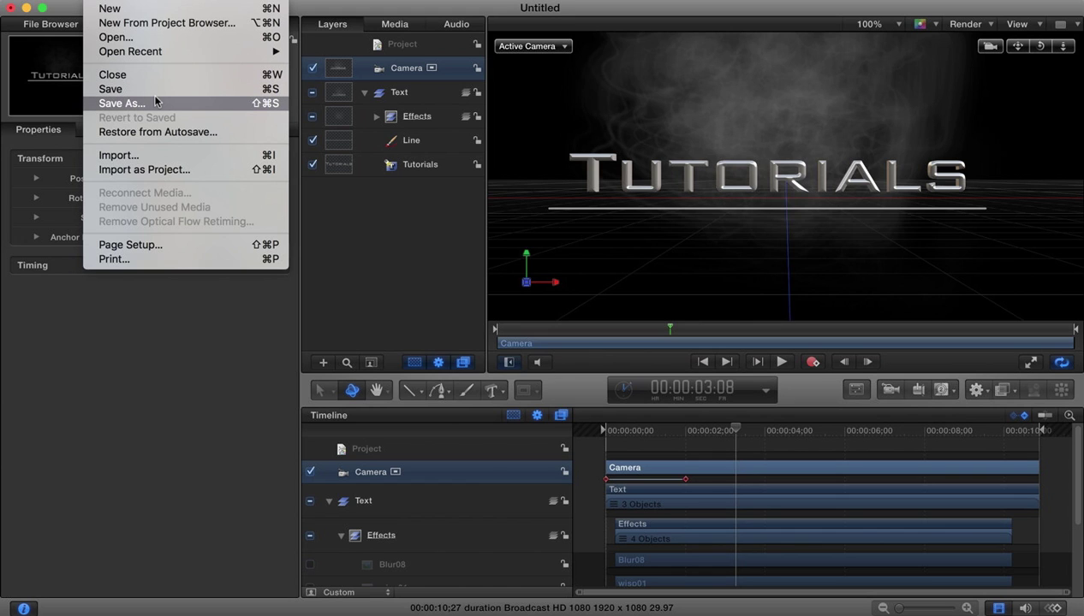
Start publishing the template and create a new Tutorials category
{"action": "left_click", "coordinate": [121, 102]}
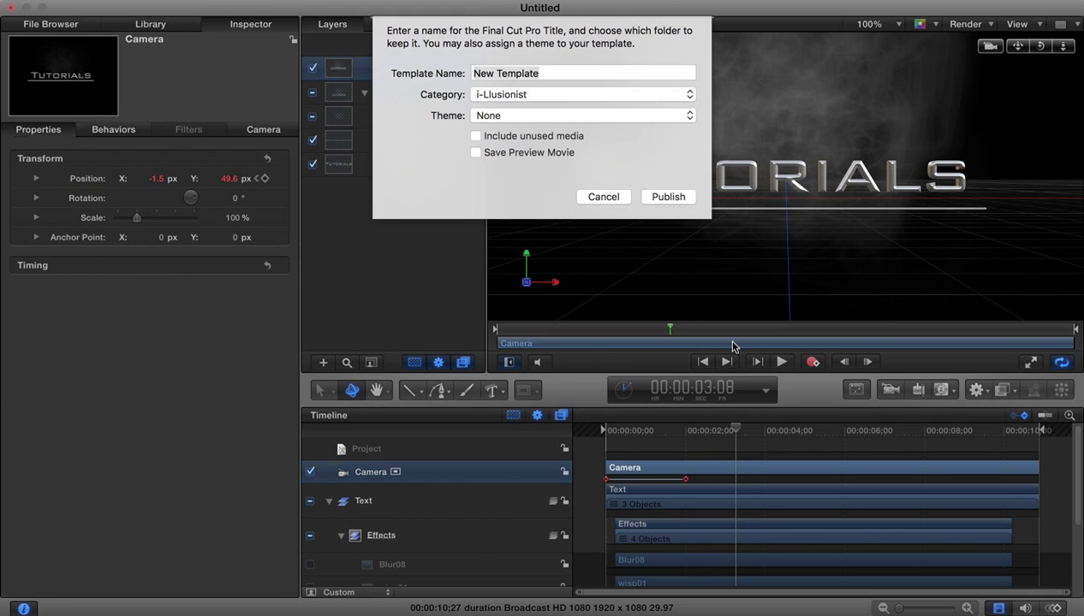
{"action": "left_click", "coordinate": [513, 92]}
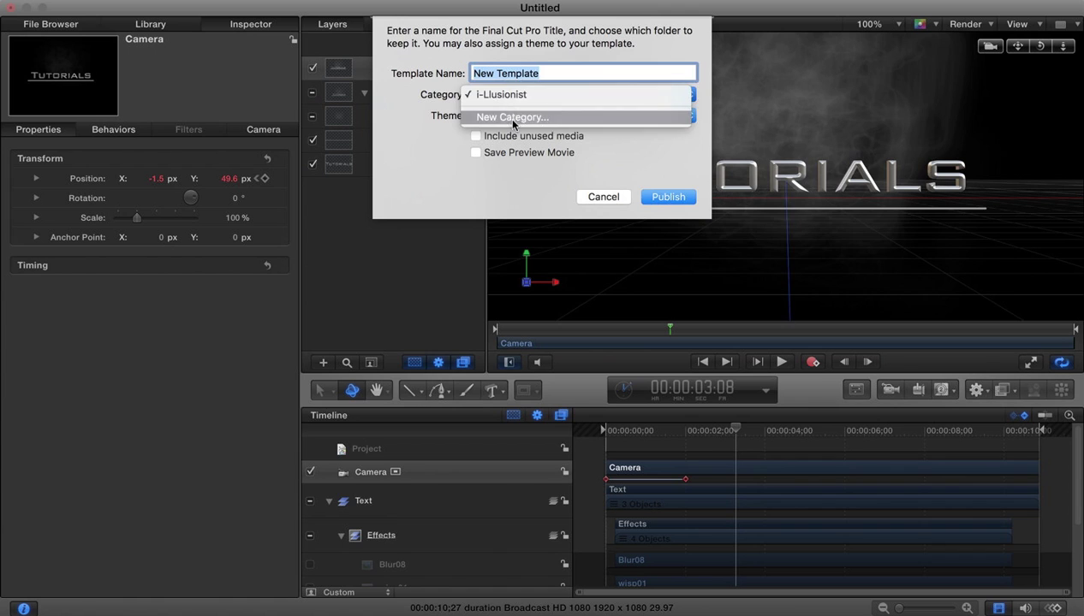
{"action": "left_click", "coordinate": [513, 114]}
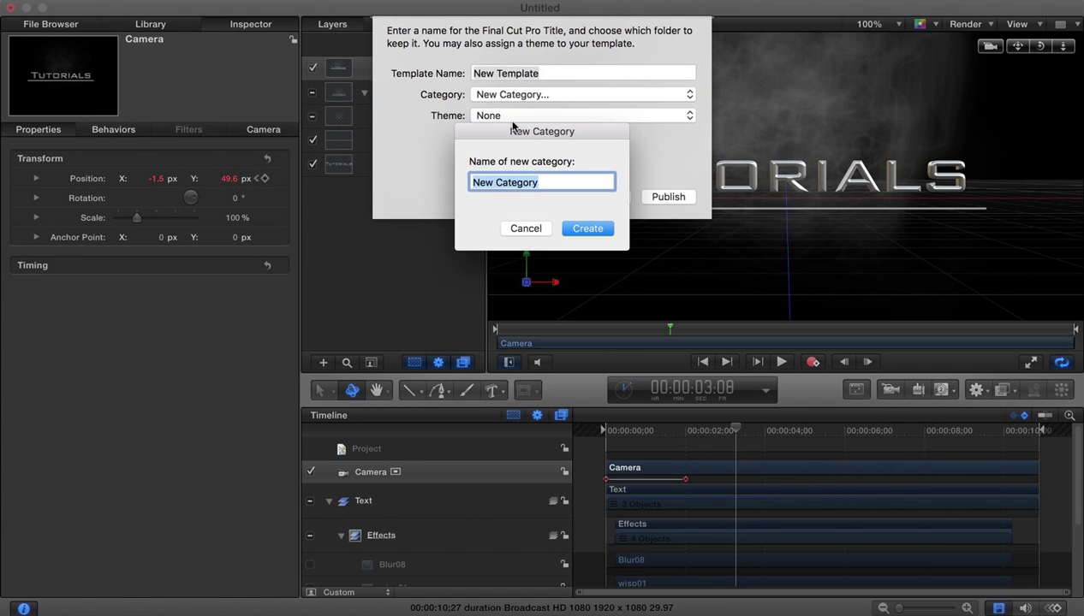
{"action": "type", "text": "Tutorials"}
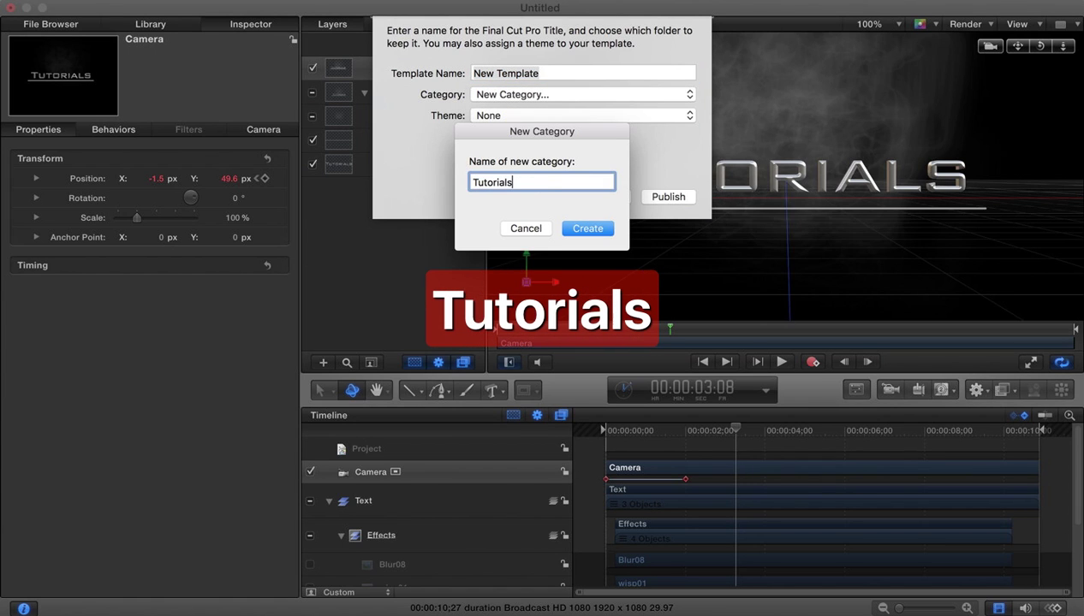
{"action": "left_click", "coordinate": [582, 229]}
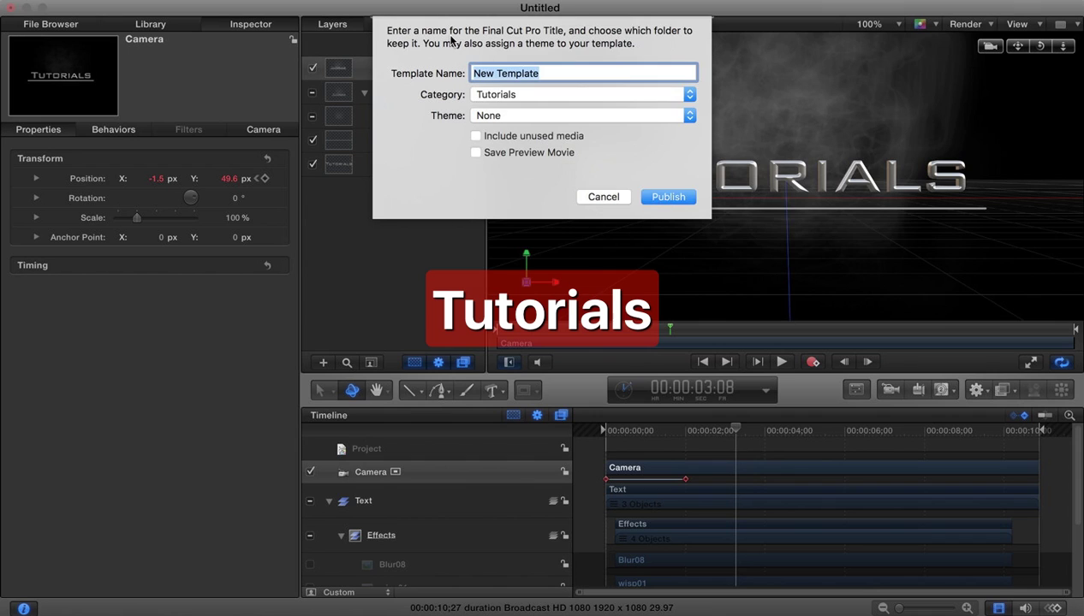
Keep theme None, save a preview movie, name it Smokey Title, and publish
{"action": "left_click", "coordinate": [508, 115]}
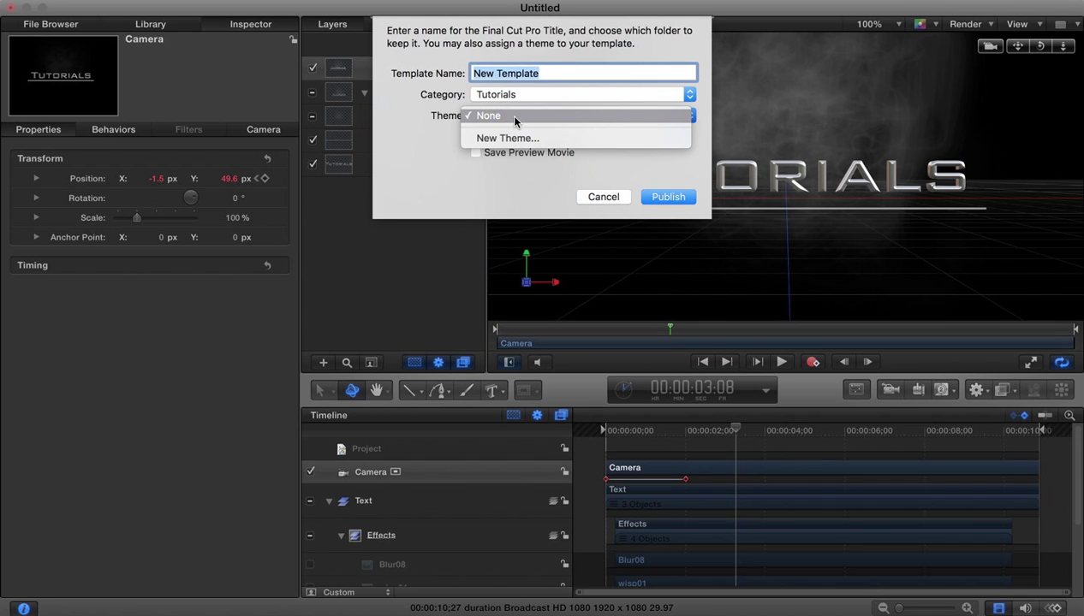
{"action": "left_click", "coordinate": [507, 114]}
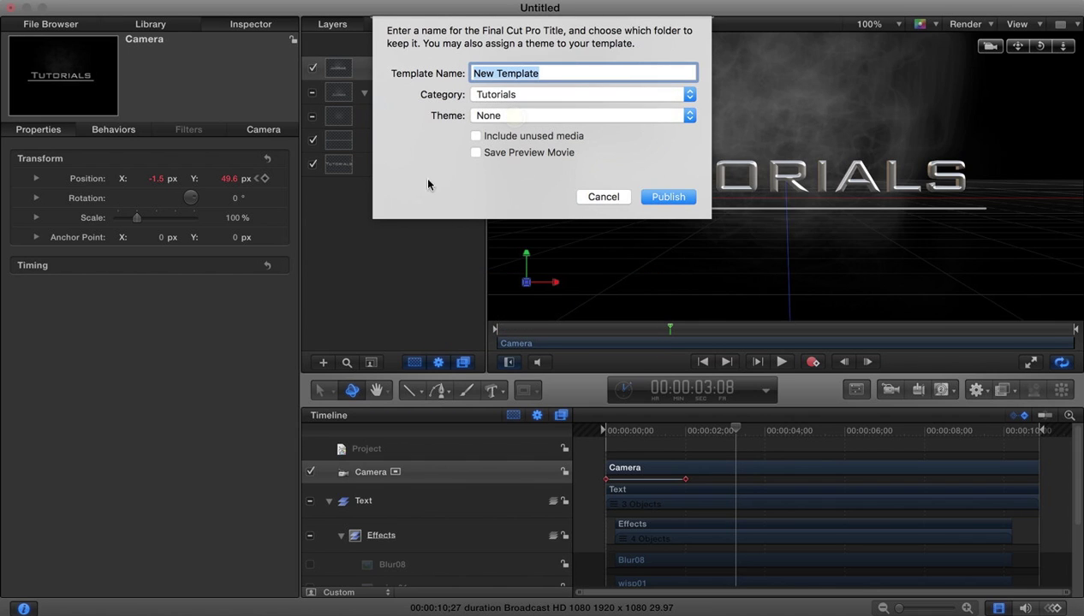
{"action": "left_click", "coordinate": [476, 153]}
{"action": "left_click", "coordinate": [555, 72]}
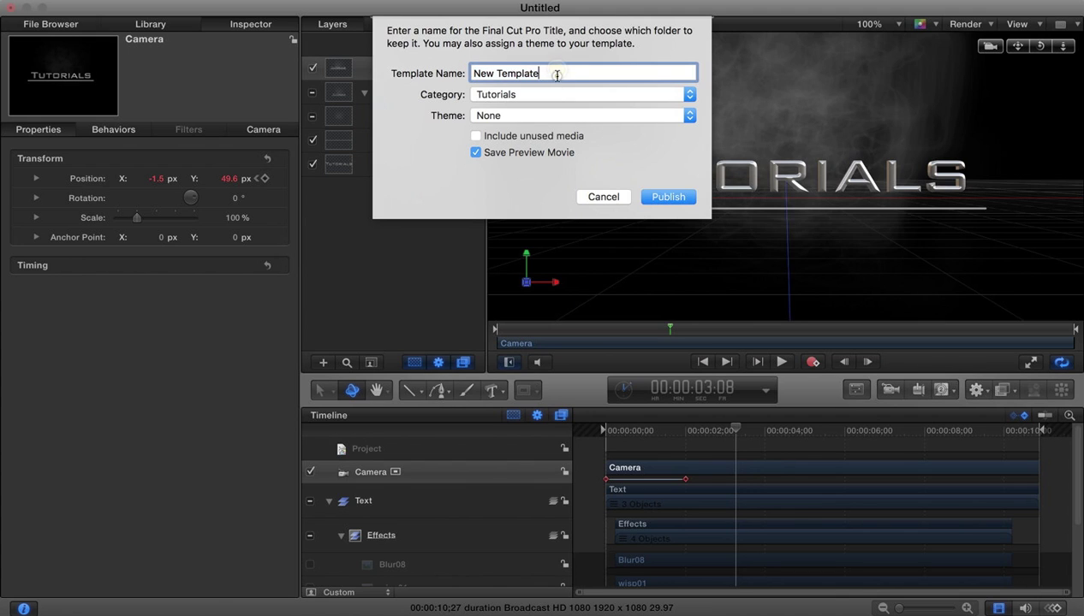
{"action": "triple_click", "coordinate": [554, 71]}
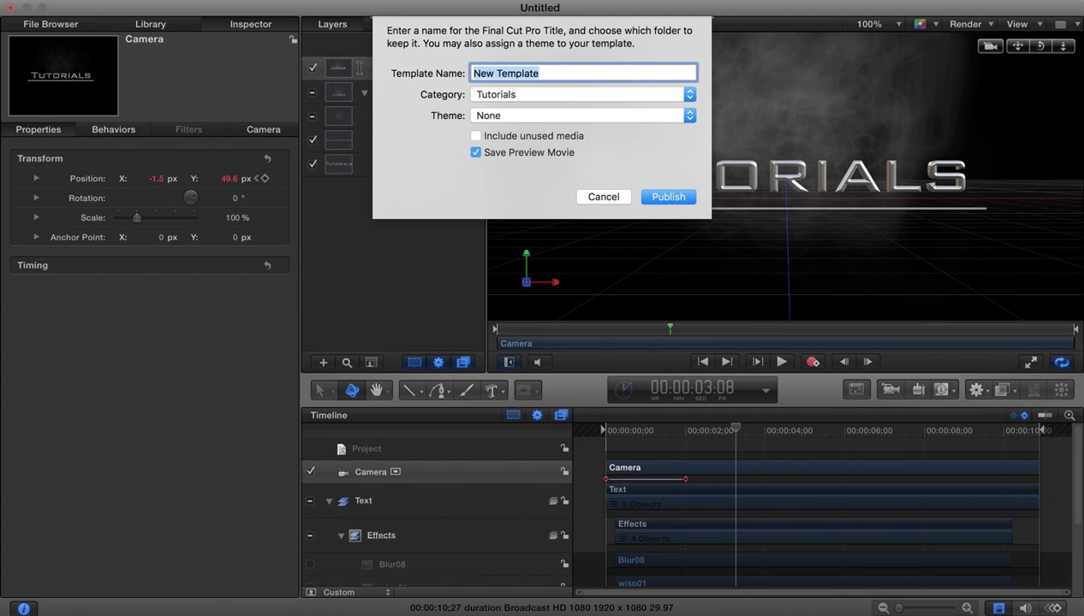
{"action": "type", "text": "Smk"}
{"action": "type", "text": "okey"}
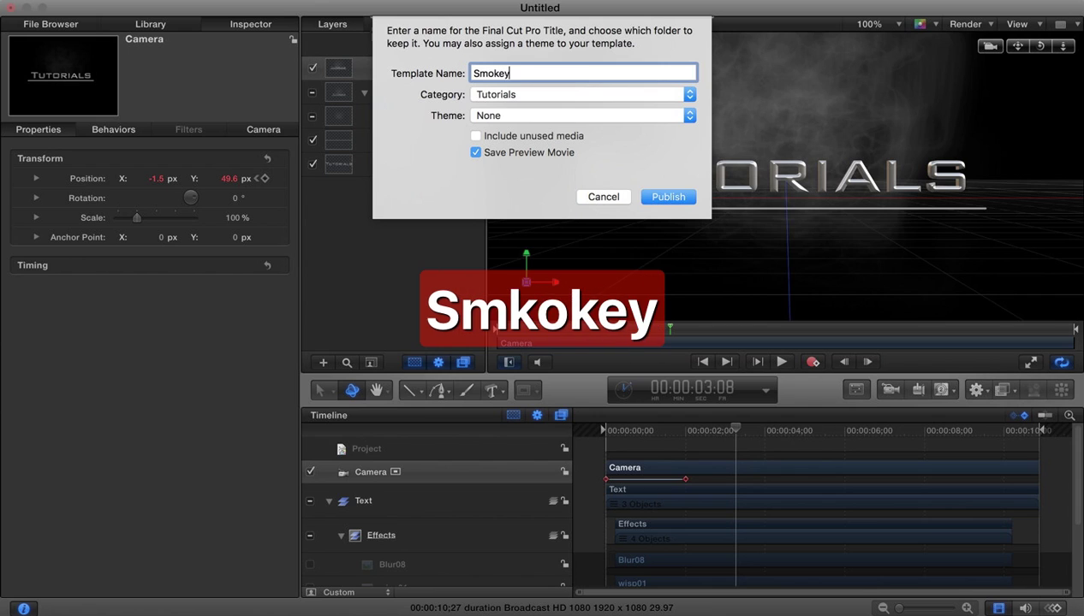
{"action": "type", "text": " Title"}
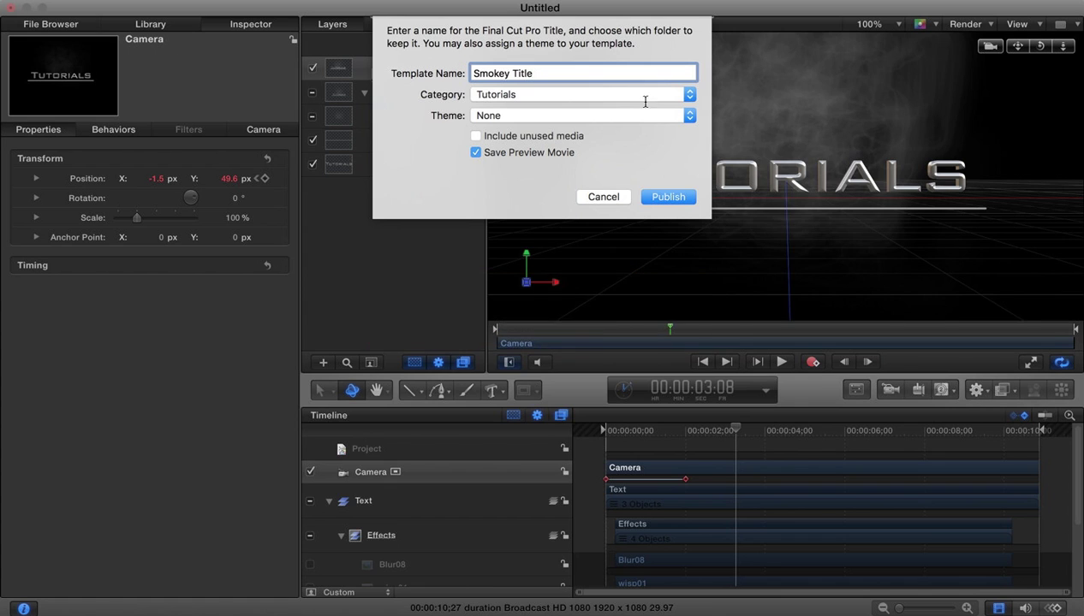
{"action": "left_click", "coordinate": [658, 199]}
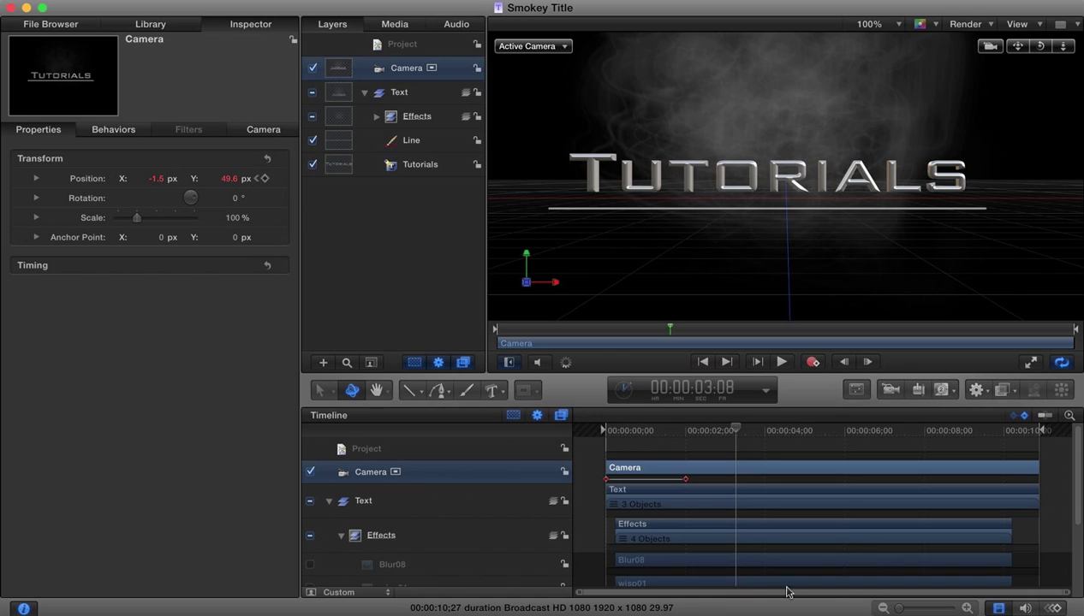
In Final Cut Pro's Titles browser, filter to the Tutorials category and preview Smokey Title
{"action": "left_click", "coordinate": [685, 608]}
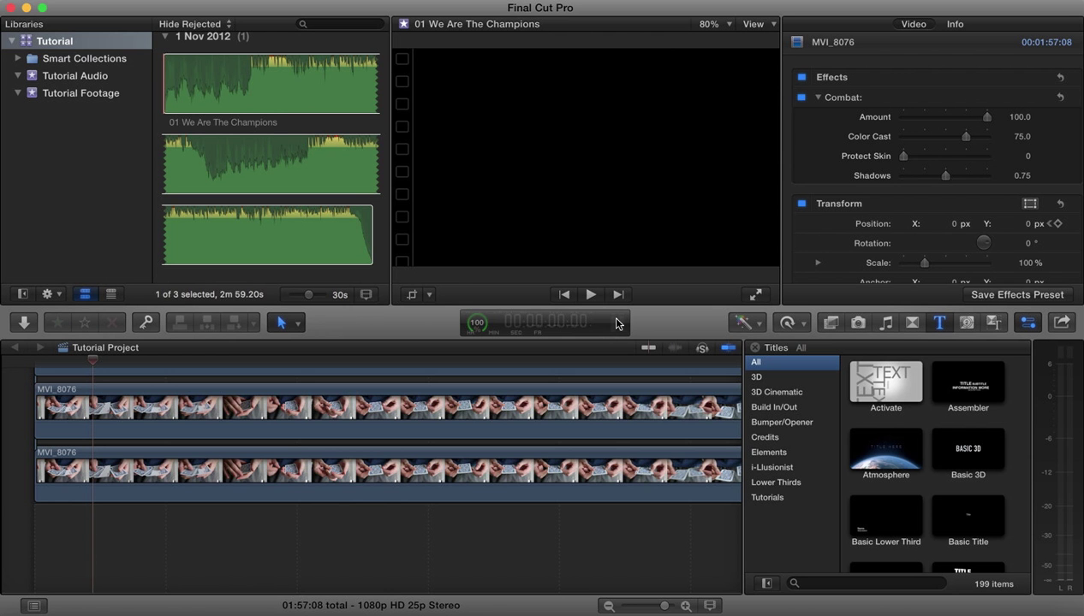
{"action": "left_click", "coordinate": [939, 322]}
{"action": "left_click", "coordinate": [941, 322]}
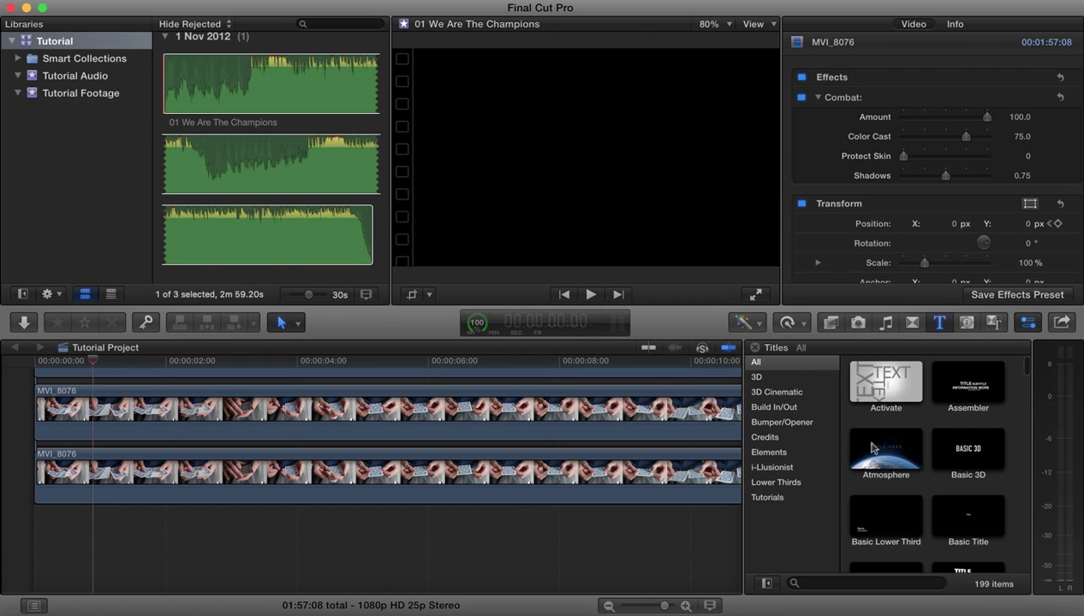
{"action": "left_click", "coordinate": [767, 498]}
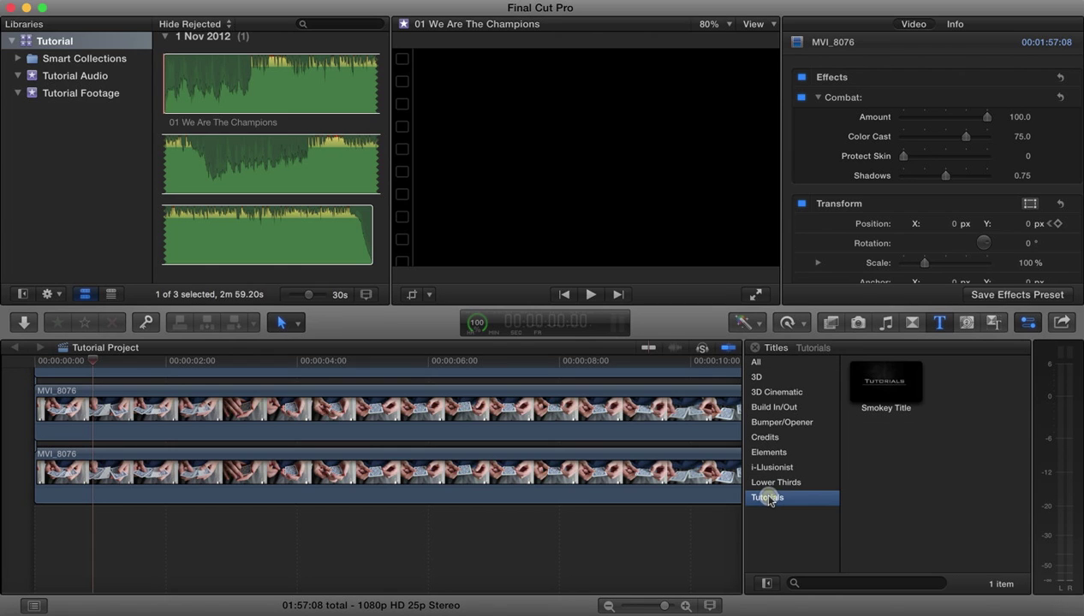
{"action": "left_click", "coordinate": [883, 388]}
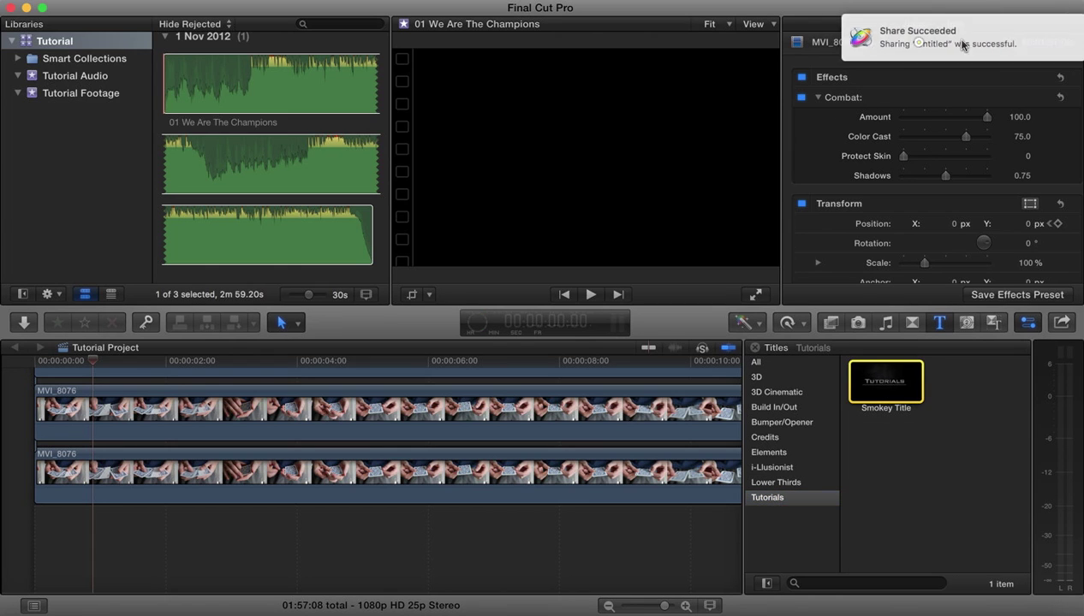
{"action": "left_click", "coordinate": [885, 387]}
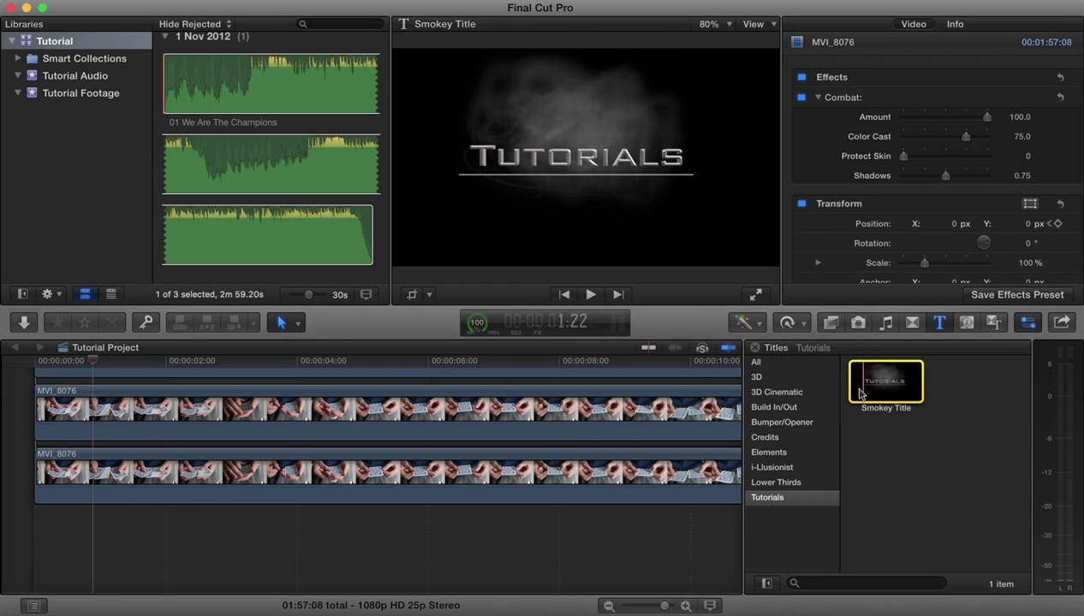
{"action": "left_click", "coordinate": [890, 421]}
Place Smokey Title above the MVI_8076 clips at the timeline start and play it back
{"action": "scroll", "coordinate": [310, 423], "scroll_direction": "up", "scroll_amount": 5}
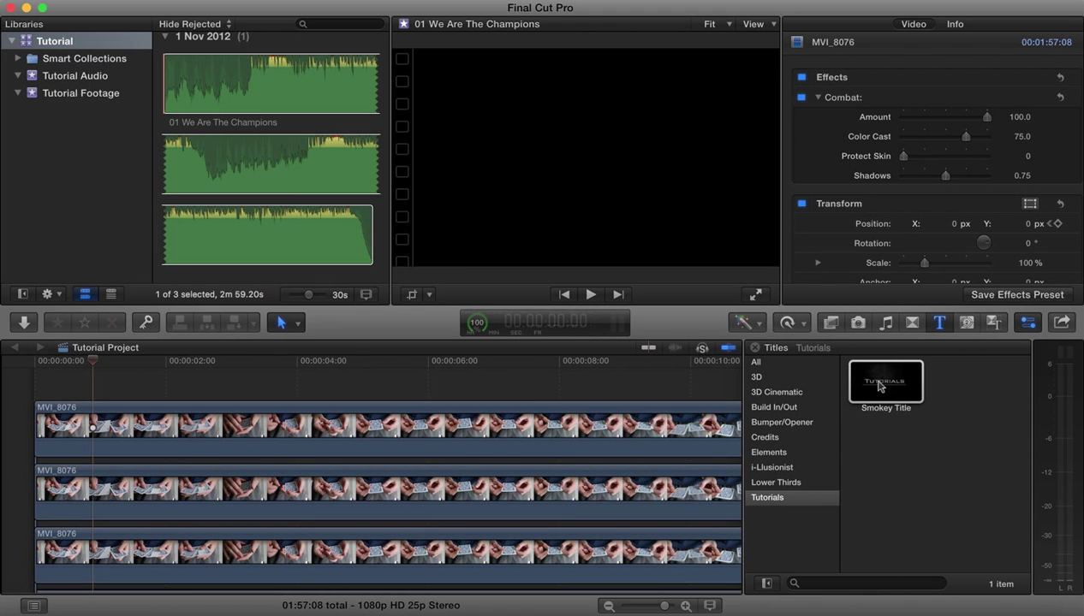
{"action": "left_click_drag", "start_coordinate": [881, 386], "coordinate": [41, 386]}
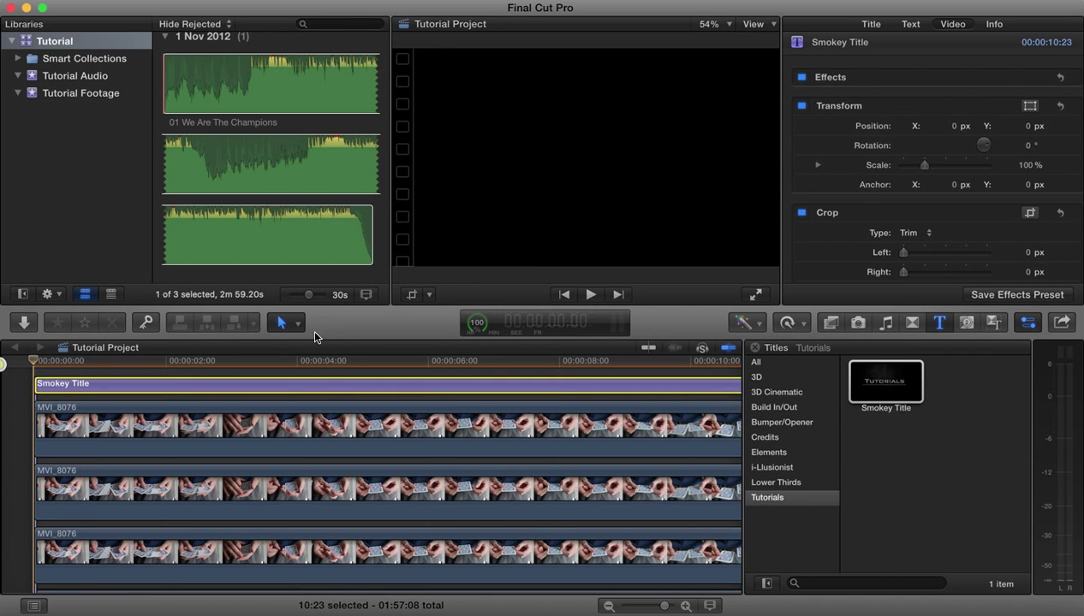
{"action": "left_click", "coordinate": [590, 295]}
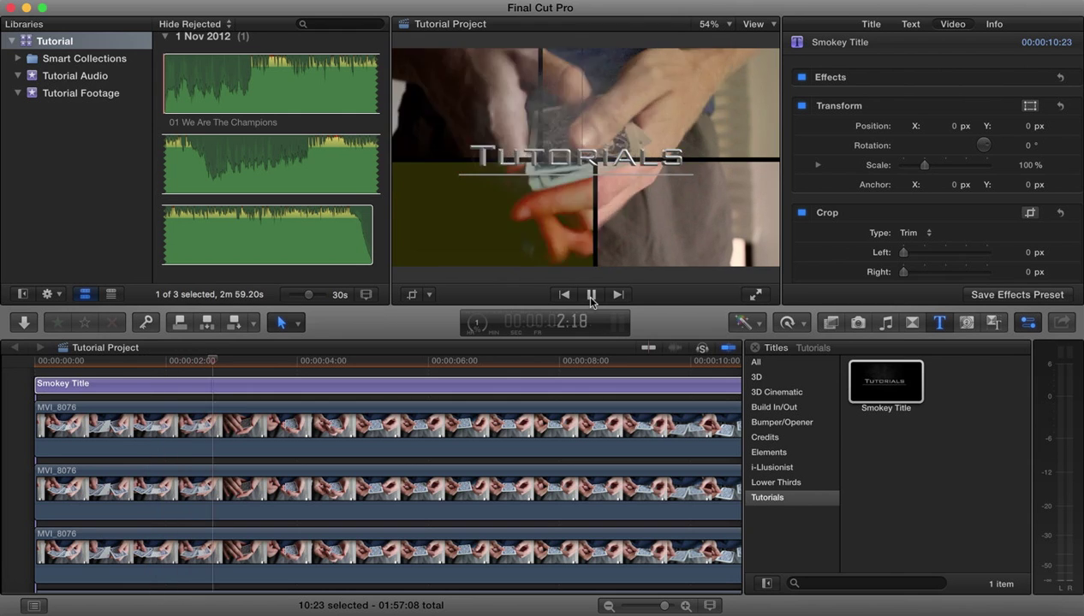
{"action": "left_click", "coordinate": [591, 295]}
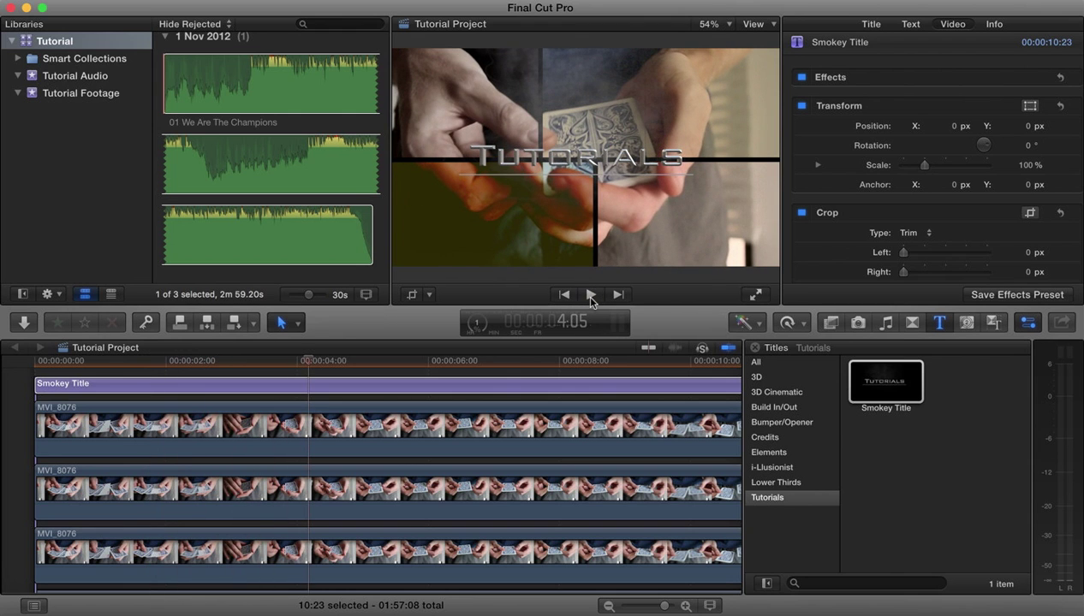
Select the four MVI_8076 clips, try shifting them later, then select the Smokey Title clip
{"action": "left_click", "coordinate": [67, 414]}
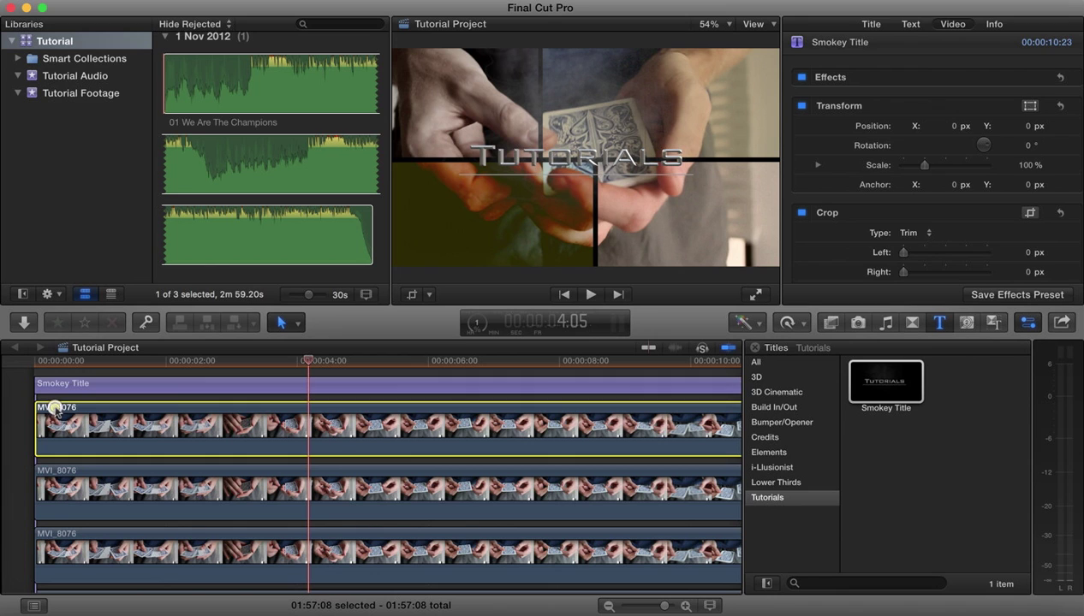
{"action": "left_click", "coordinate": [77, 478], "text": "shift"}
{"action": "left_click", "coordinate": [69, 534], "text": "shift"}
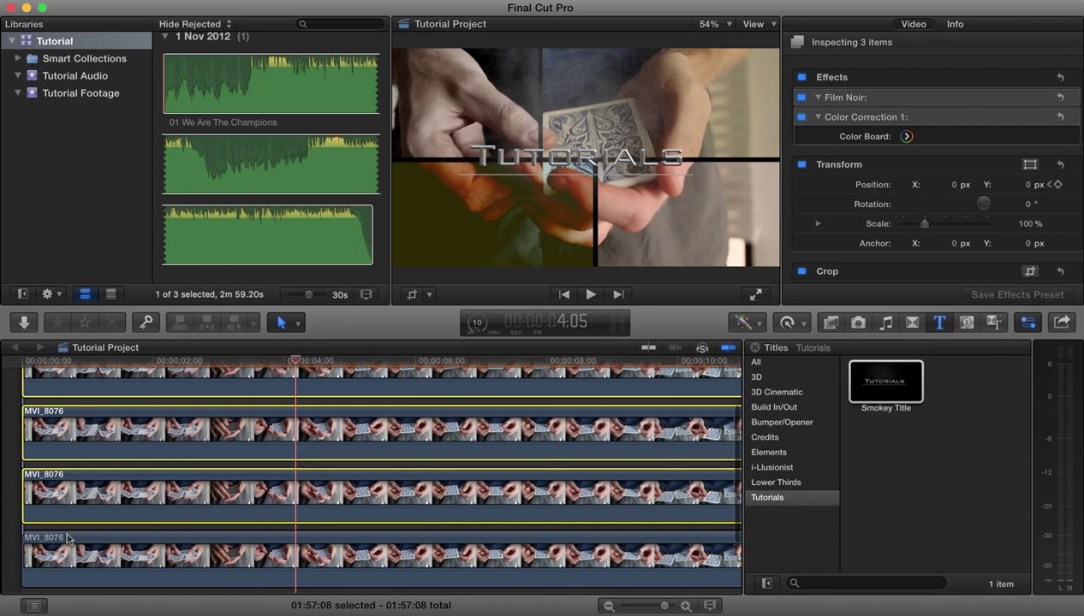
{"action": "left_click", "coordinate": [53, 536], "text": "shift"}
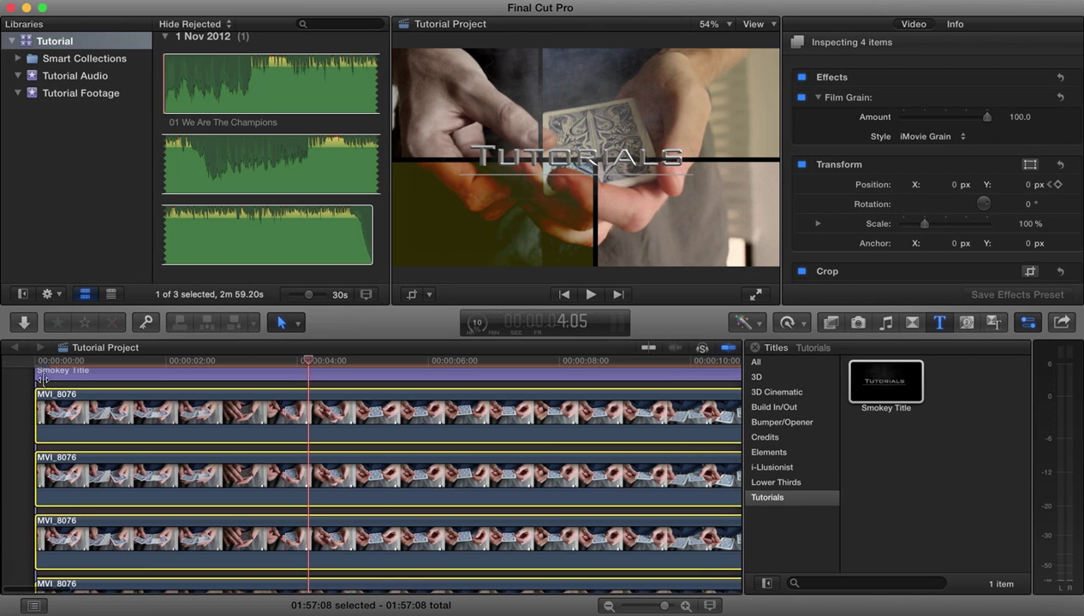
{"action": "left_click_drag", "start_coordinate": [51, 398], "coordinate": [143, 402]}
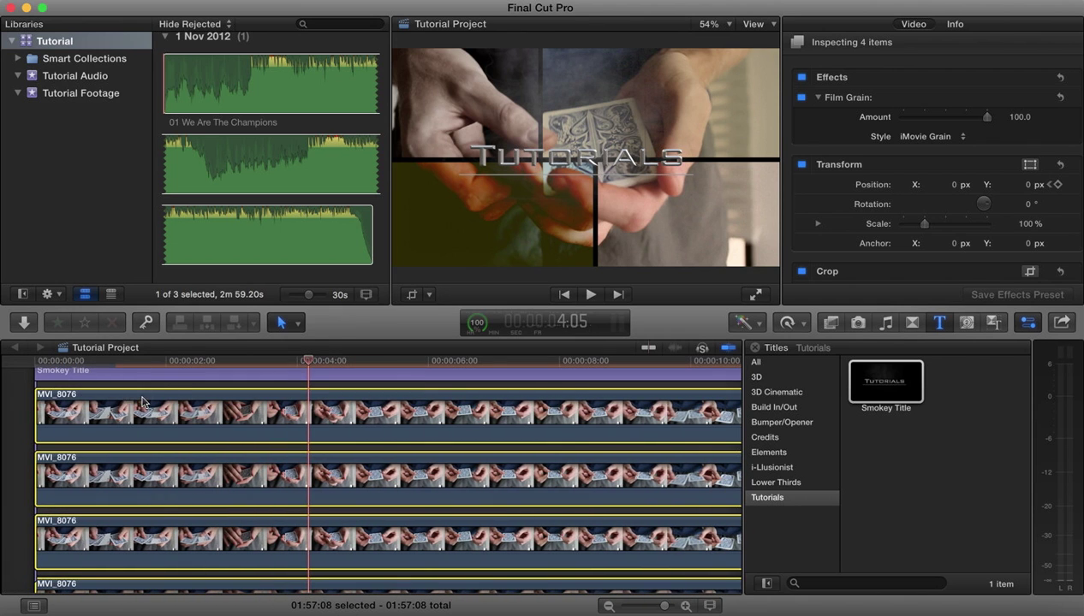
{"action": "left_click", "coordinate": [150, 508]}
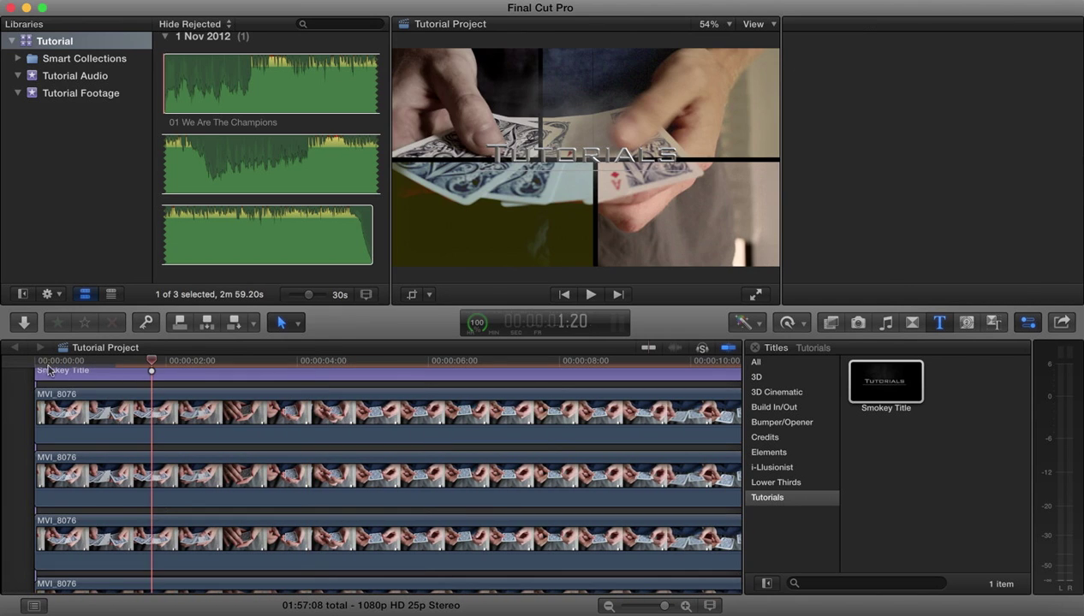
{"action": "left_click", "coordinate": [62, 377]}
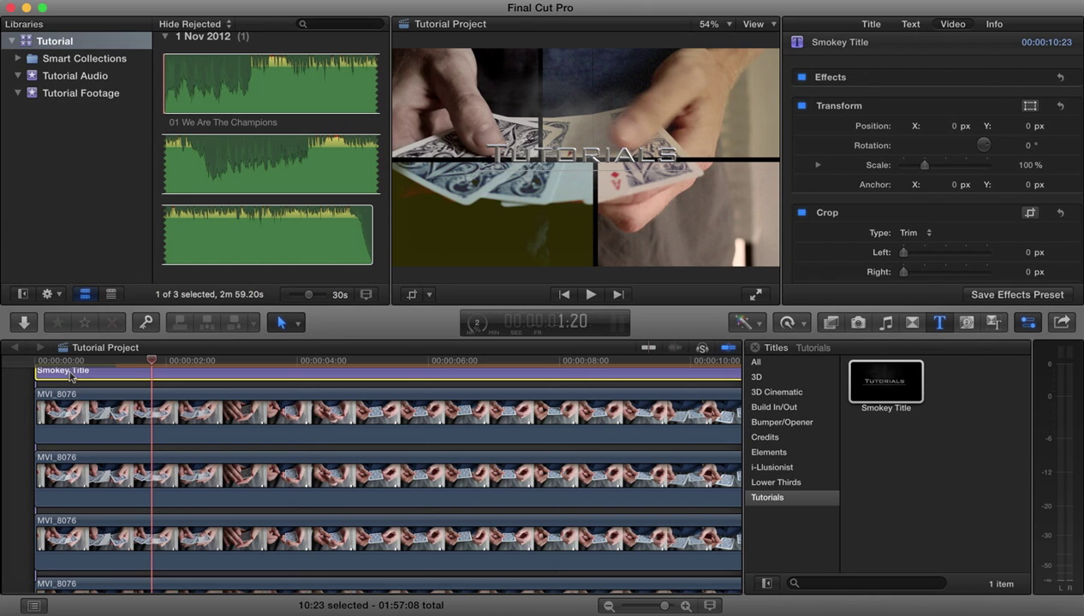
Insert a gap at the timeline start and move the Smokey Title back to the beginning
{"action": "left_click", "coordinate": [19, 363]}
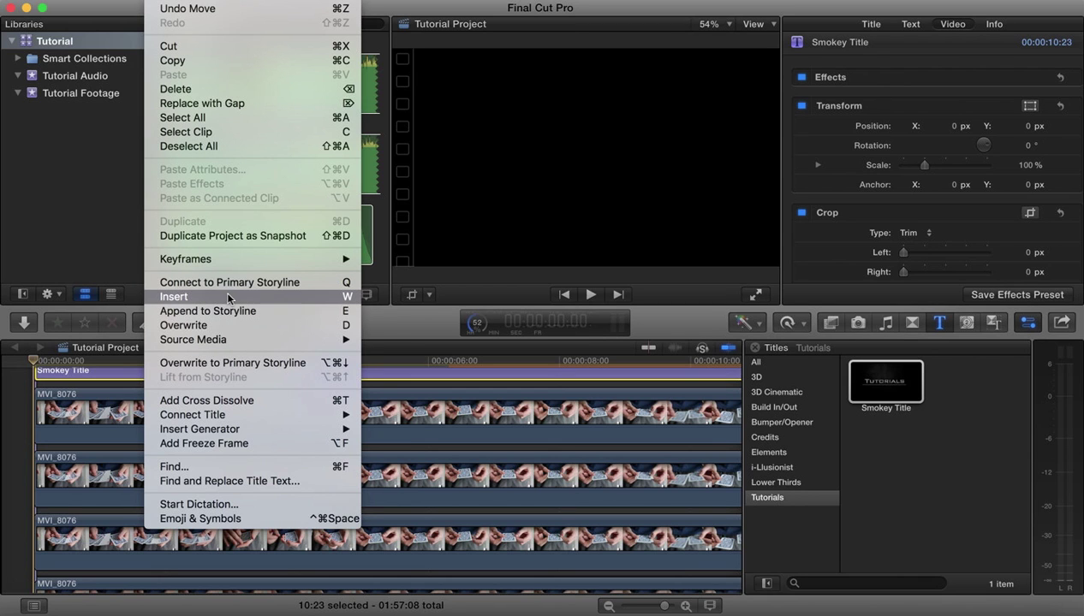
{"action": "mouse_move", "coordinate": [262, 348]}
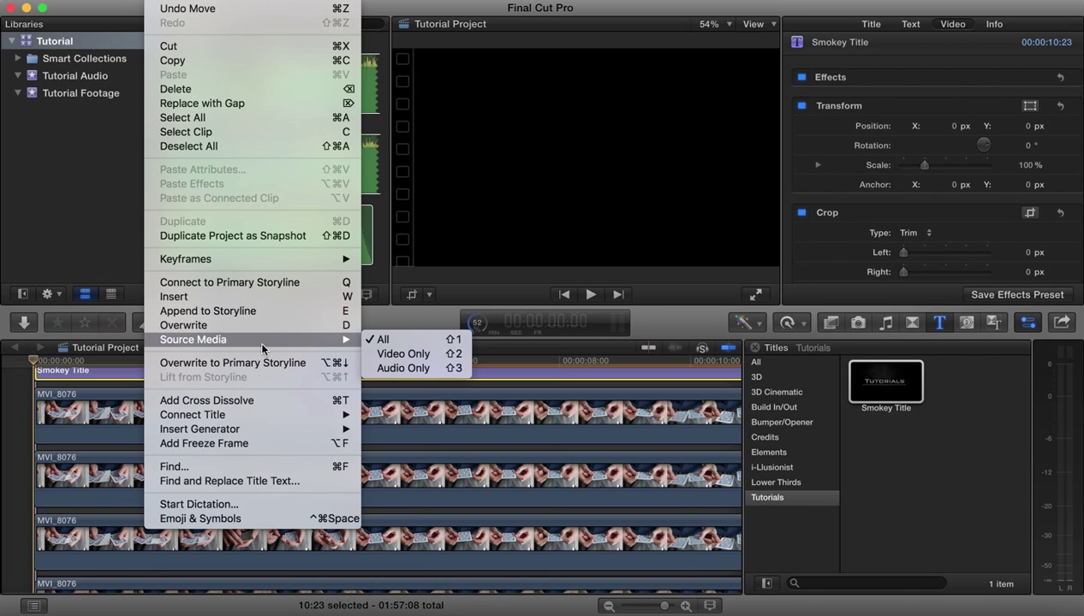
{"action": "mouse_move", "coordinate": [129, 0]}
{"action": "mouse_move", "coordinate": [162, 0]}
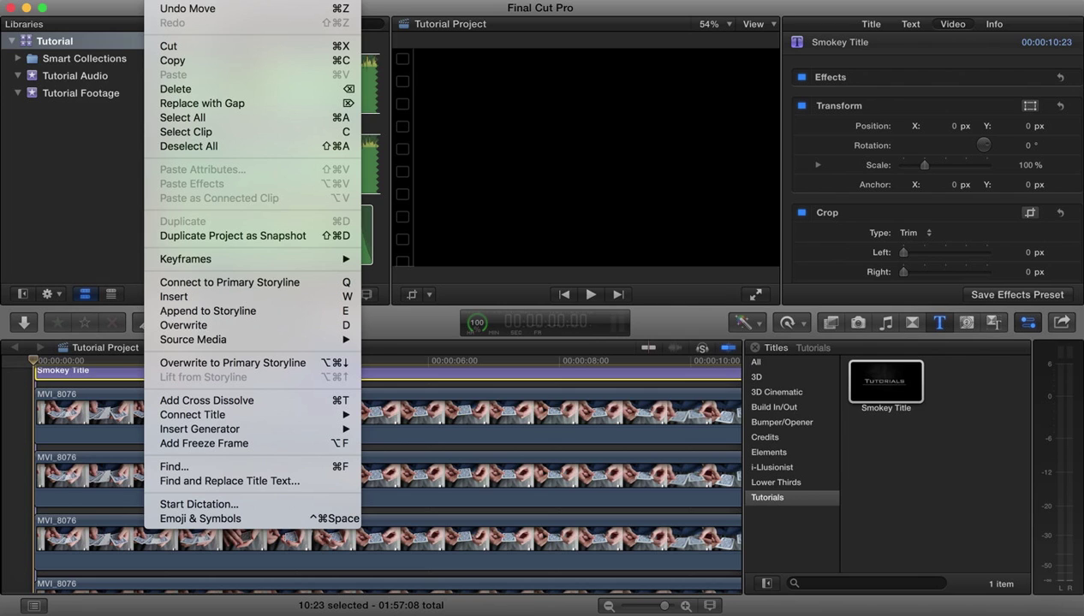
{"action": "mouse_move", "coordinate": [205, 429]}
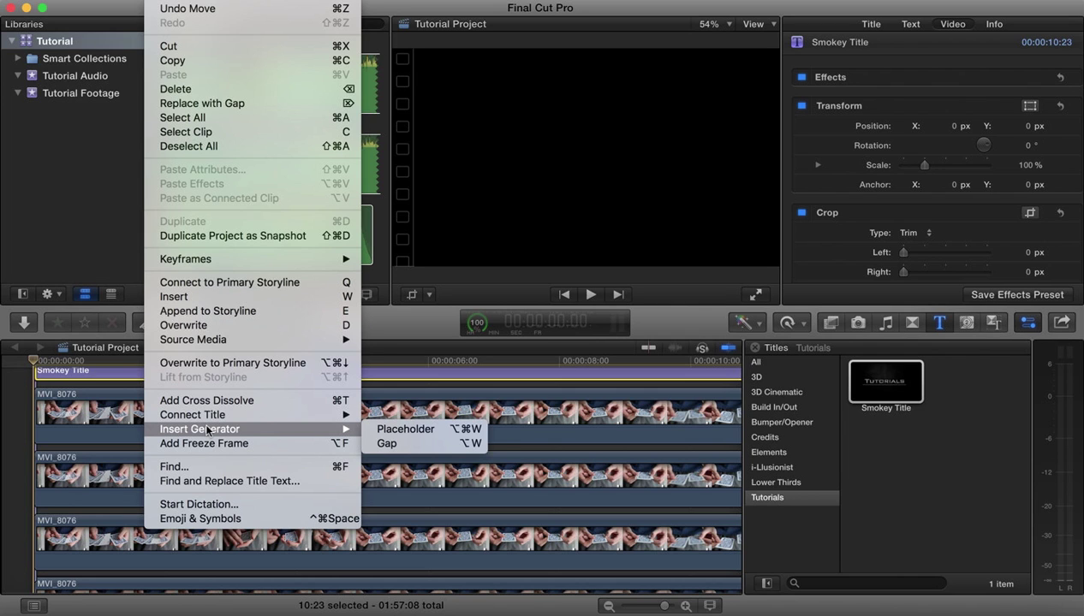
{"action": "left_click", "coordinate": [389, 444]}
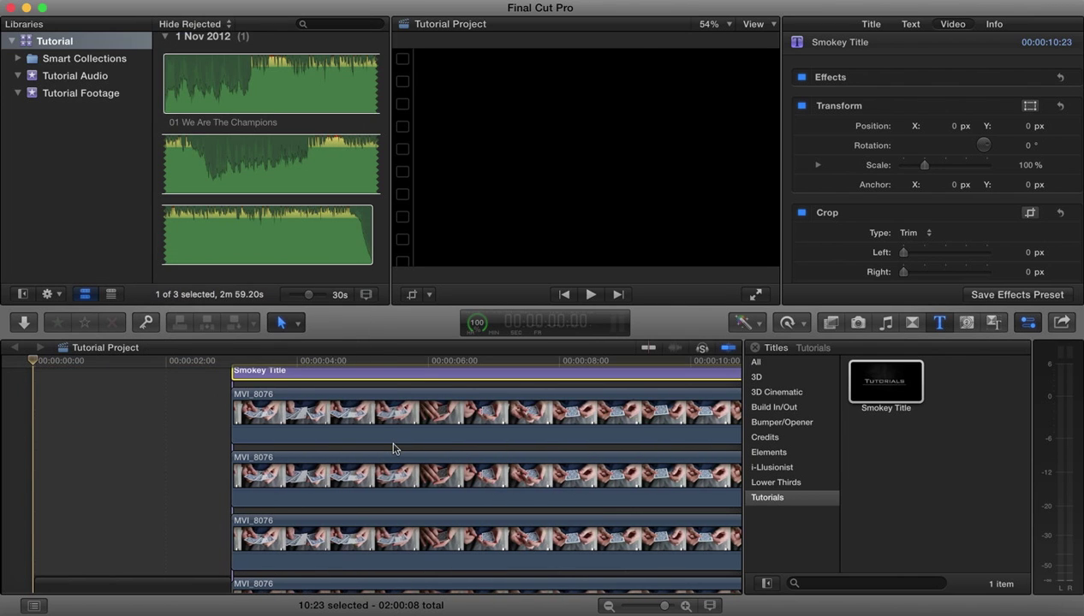
{"action": "left_click_drag", "start_coordinate": [311, 378], "coordinate": [111, 377]}
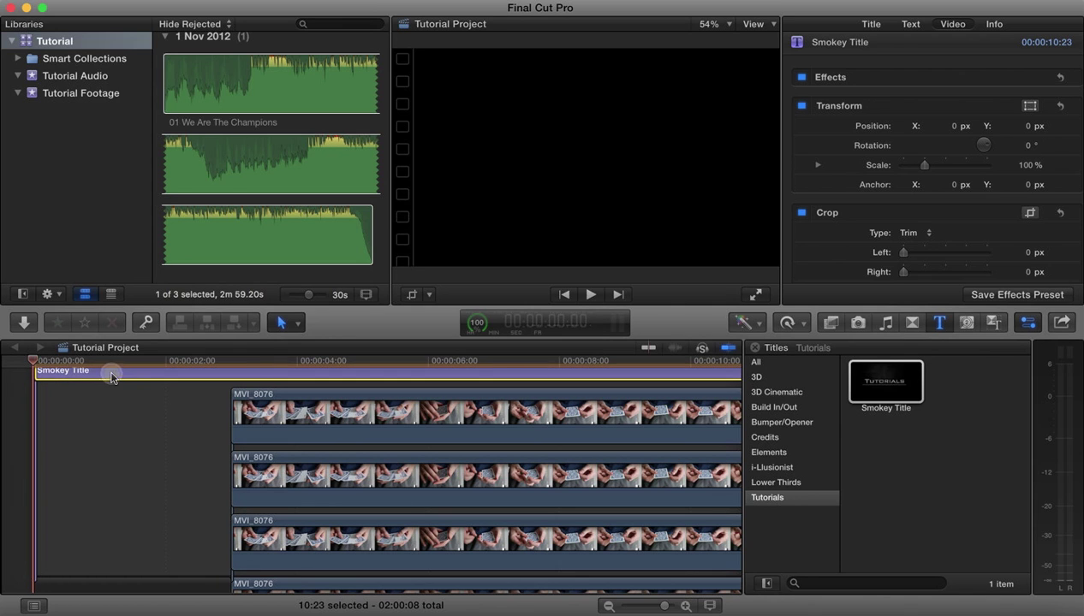
Replay the project from the start to preview the title animating over black
{"action": "left_click", "coordinate": [599, 294]}
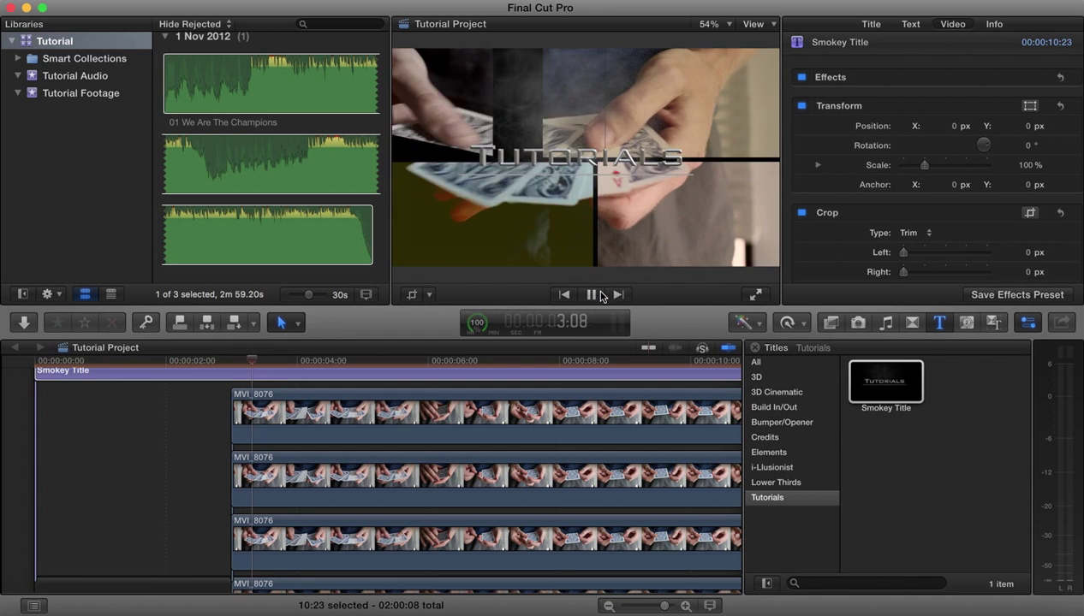
{"action": "left_click", "coordinate": [599, 294]}
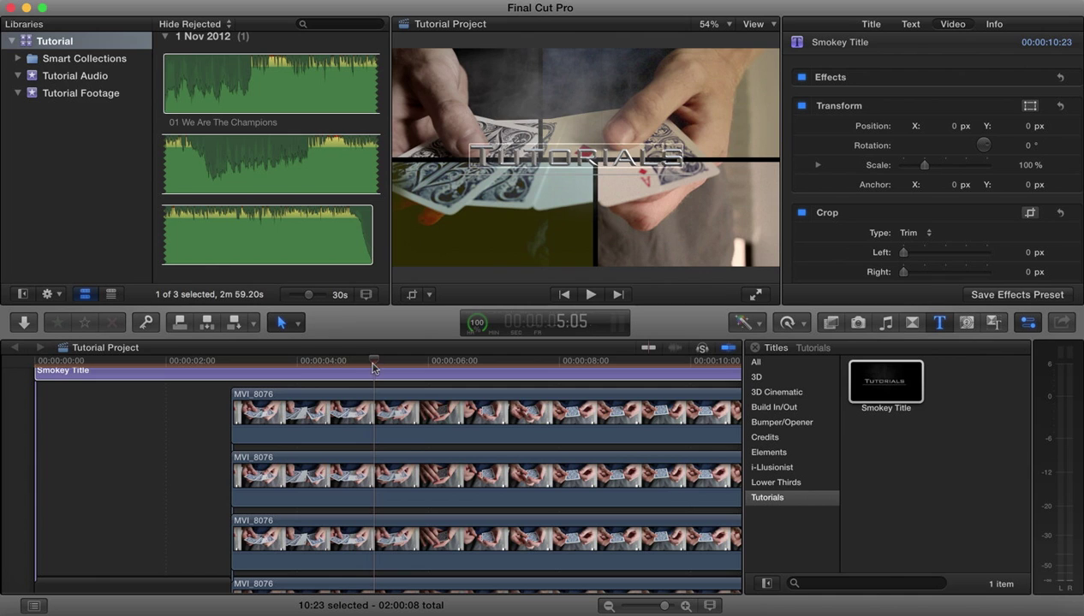
{"action": "left_click_drag", "start_coordinate": [372, 366], "coordinate": [32, 364]}
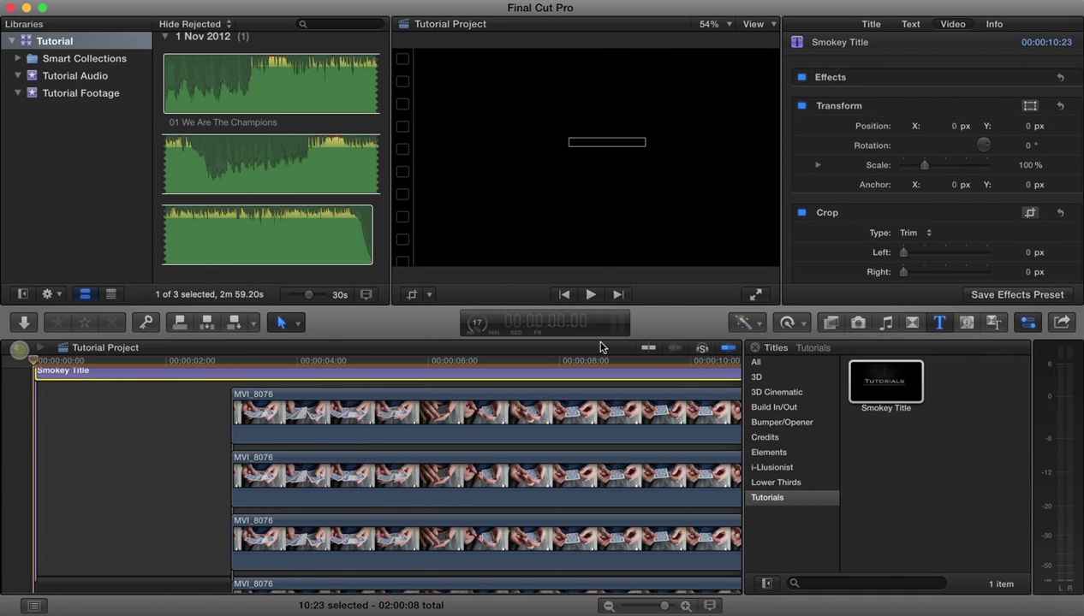
{"action": "left_click", "coordinate": [591, 295]}
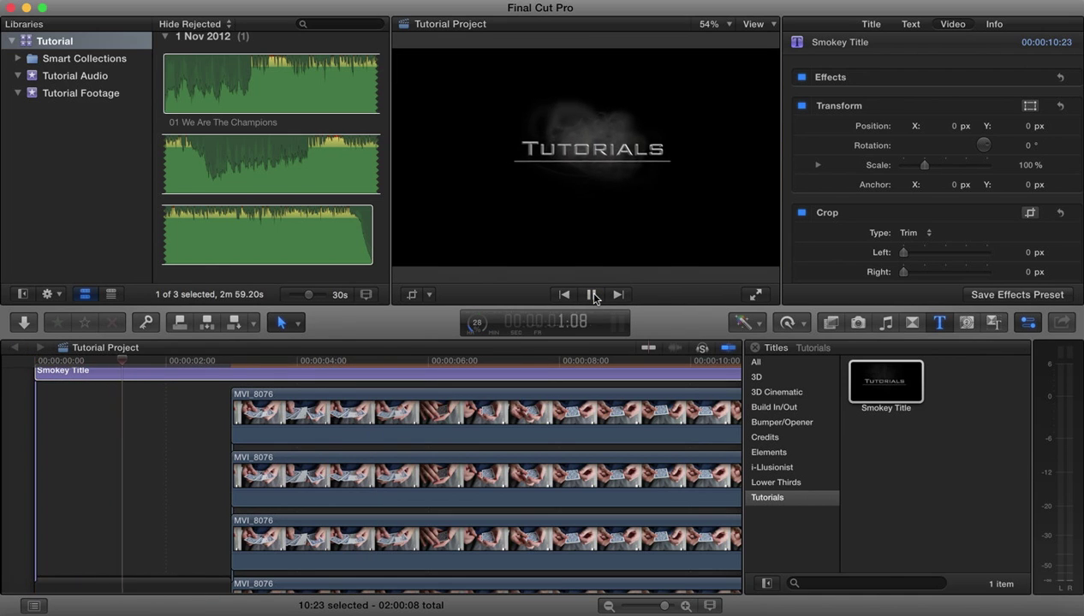
Pause on the title and replace its Tutorials text with Welcome
{"action": "left_click", "coordinate": [590, 294]}
{"action": "left_click", "coordinate": [589, 163]}
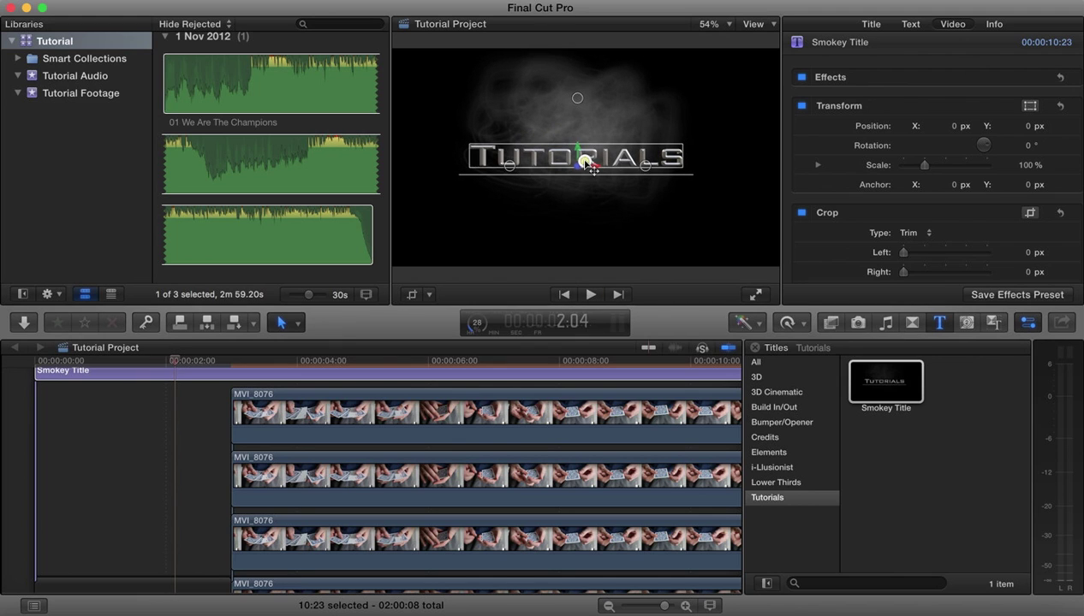
{"action": "double_click", "coordinate": [589, 164]}
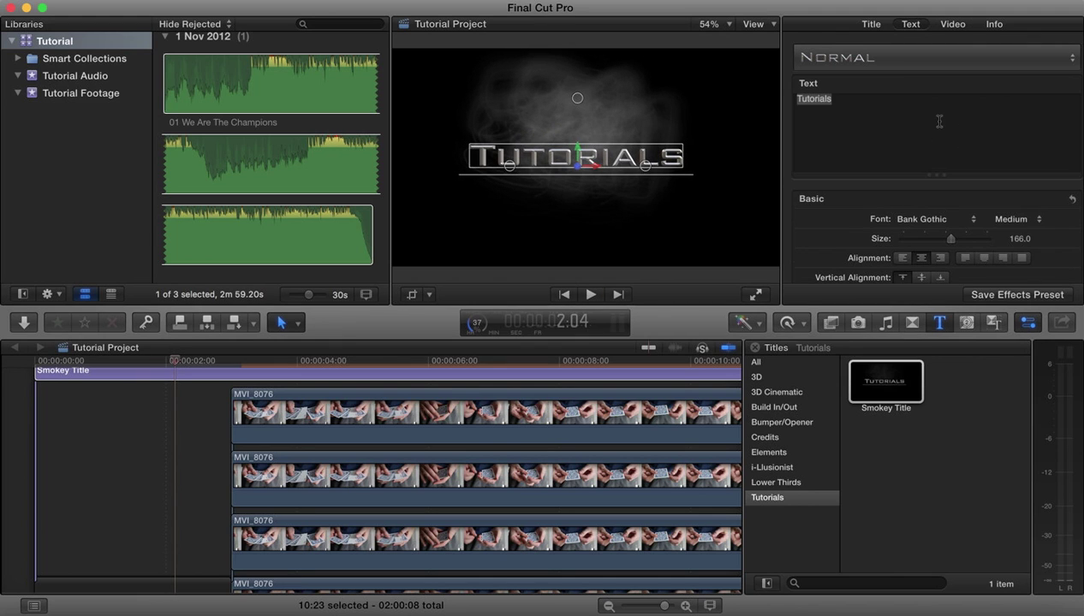
{"action": "left_click", "coordinate": [884, 133]}
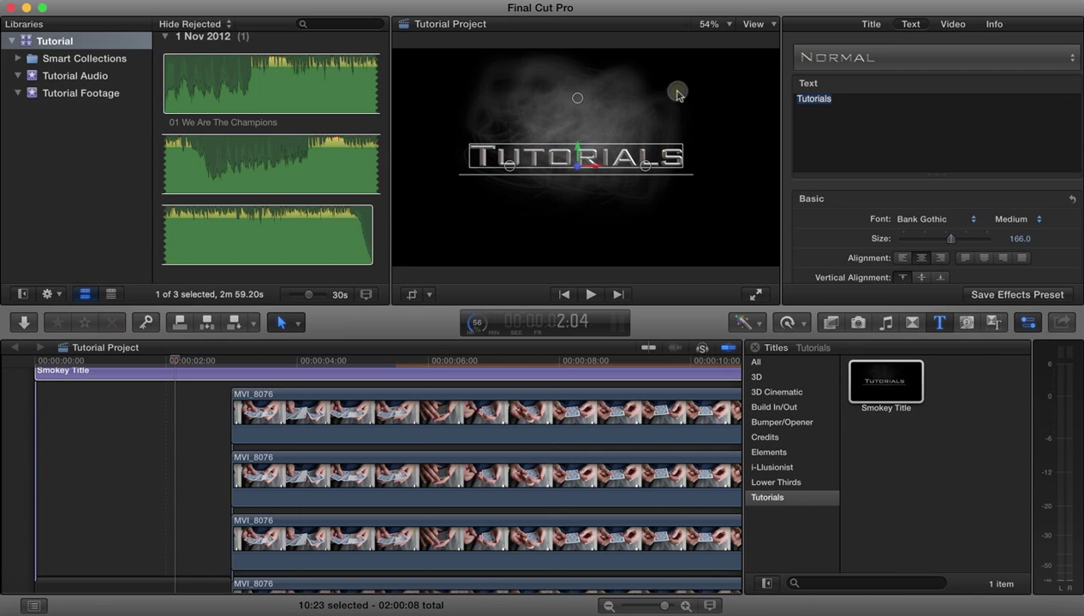
{"action": "type", "text": "Welcome"}
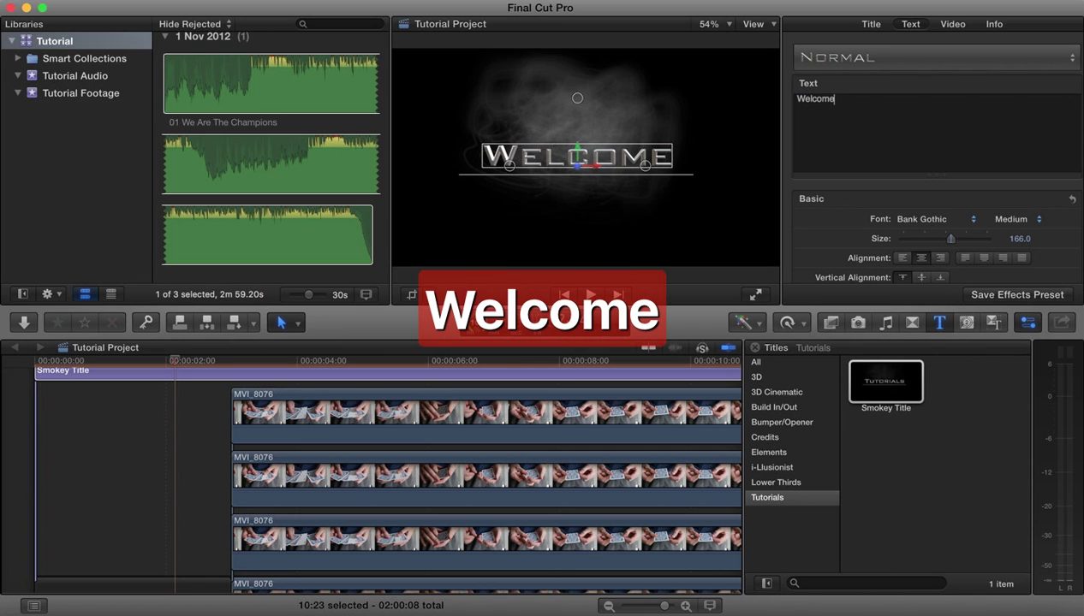
Set the title text size to 188 and its font to Baoli SC
{"action": "left_click_drag", "start_coordinate": [950, 239], "coordinate": [959, 240]}
{"action": "left_click", "coordinate": [948, 221]}
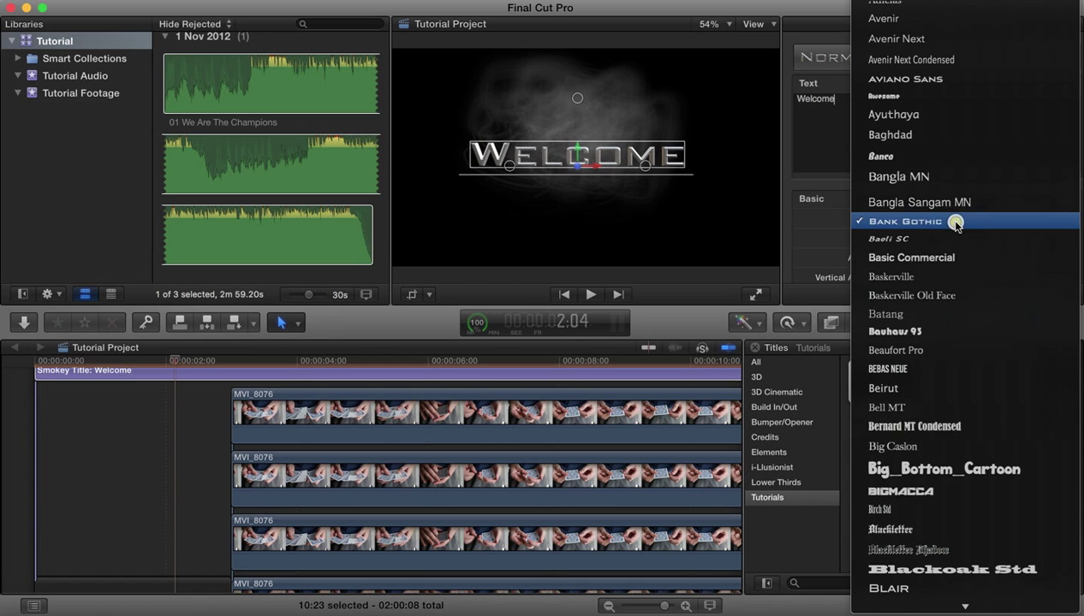
{"action": "left_click", "coordinate": [938, 239]}
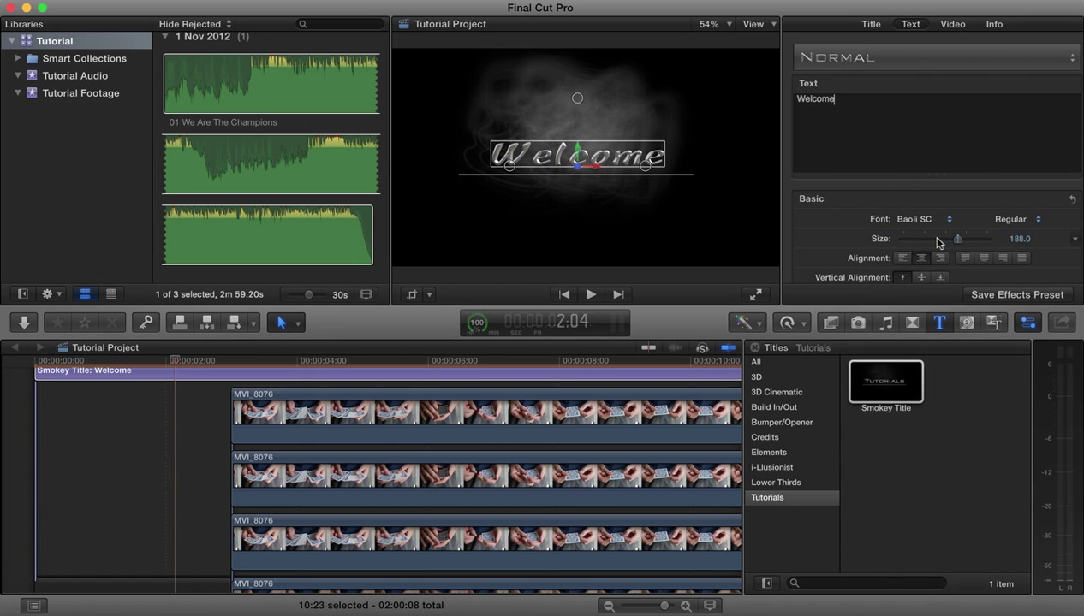
Apply the Metal > Copper material to the Welcome title
{"action": "scroll", "coordinate": [1002, 265], "scroll_direction": "down", "scroll_amount": 10}
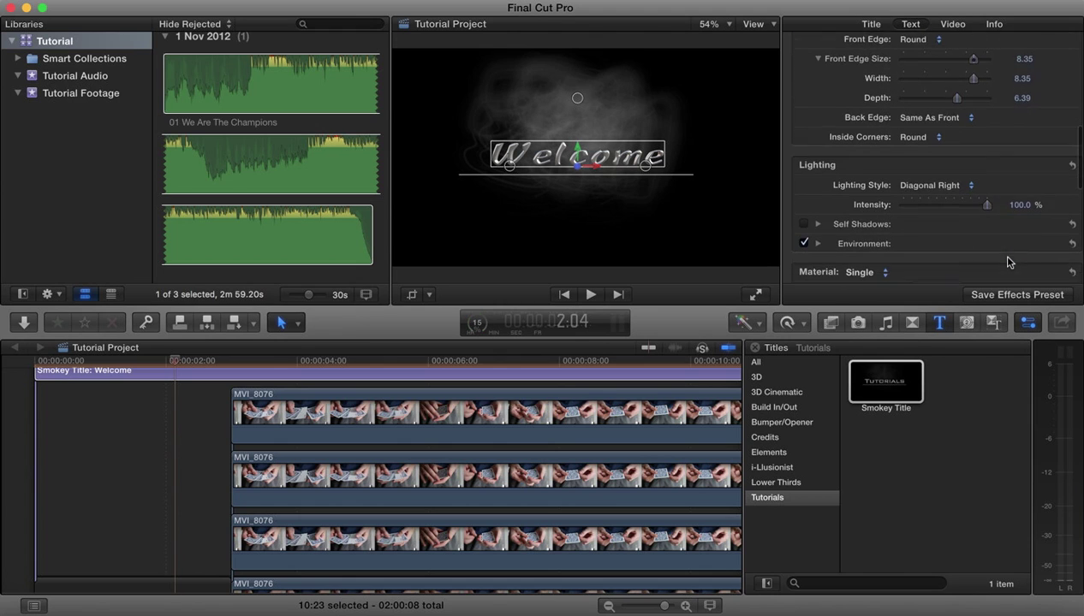
{"action": "scroll", "coordinate": [1003, 225], "scroll_direction": "down", "scroll_amount": 4}
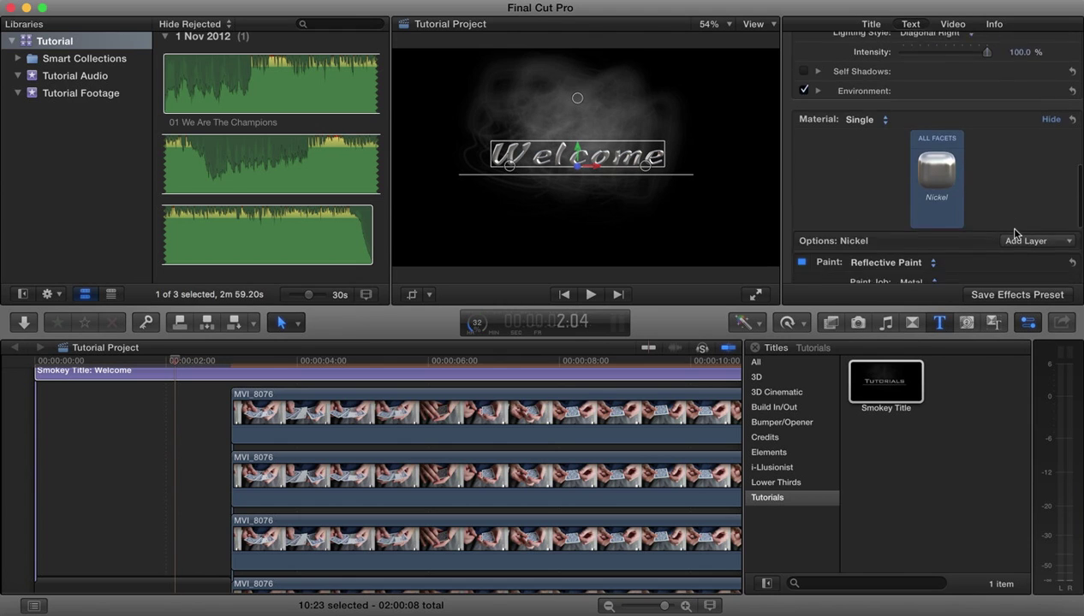
{"action": "left_click", "coordinate": [938, 155]}
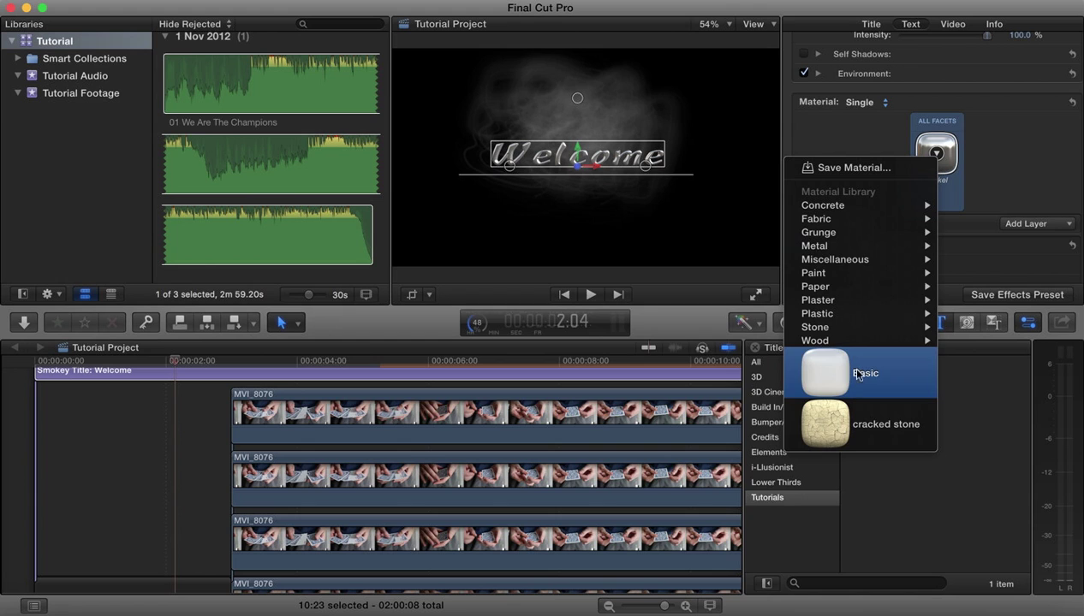
{"action": "mouse_move", "coordinate": [839, 253]}
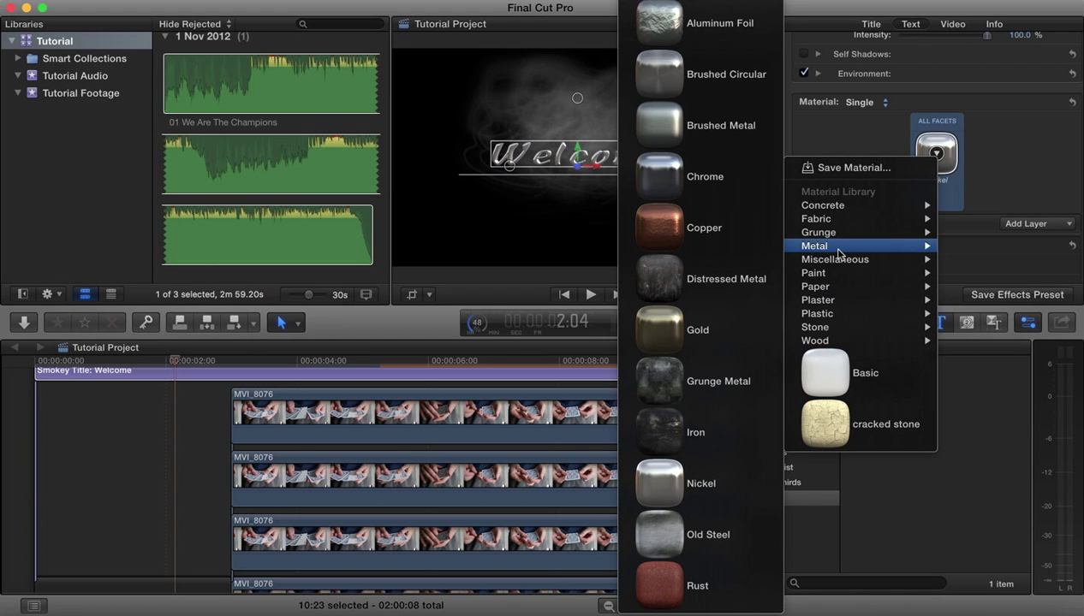
{"action": "left_click", "coordinate": [683, 232]}
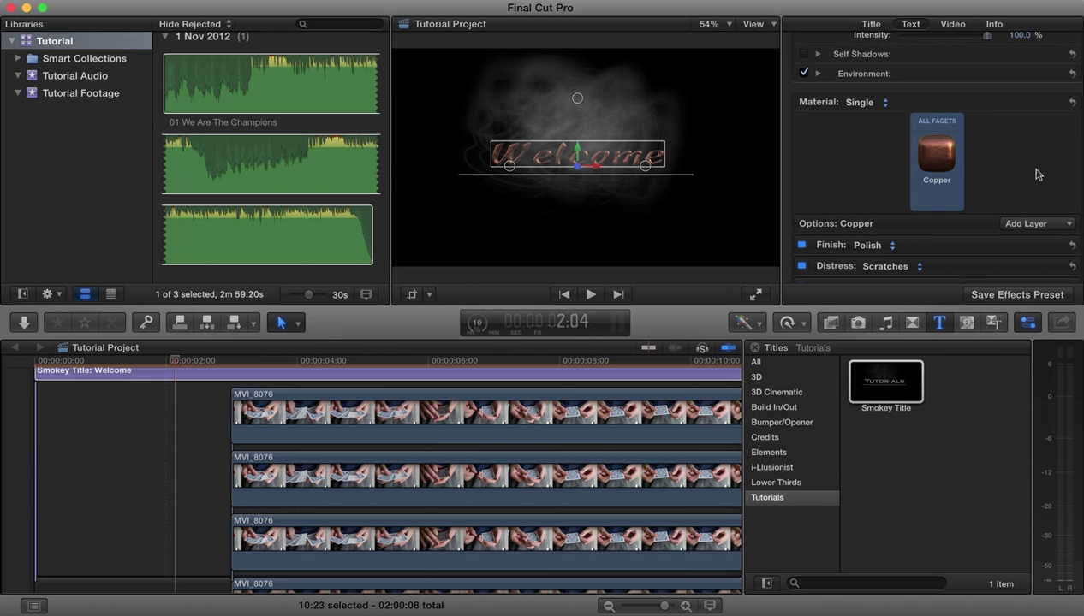
Switch the font back to Bank Gothic and replay the Welcome title from the start
{"action": "scroll", "coordinate": [1040, 181], "scroll_direction": "up", "scroll_amount": 5}
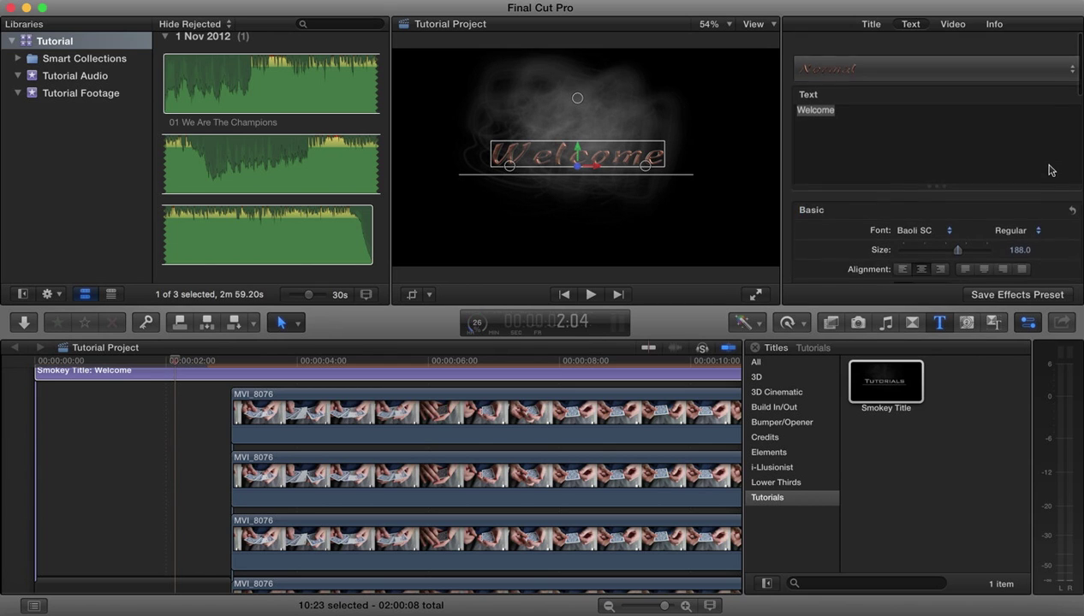
{"action": "left_click", "coordinate": [931, 220]}
{"action": "left_click", "coordinate": [909, 206]}
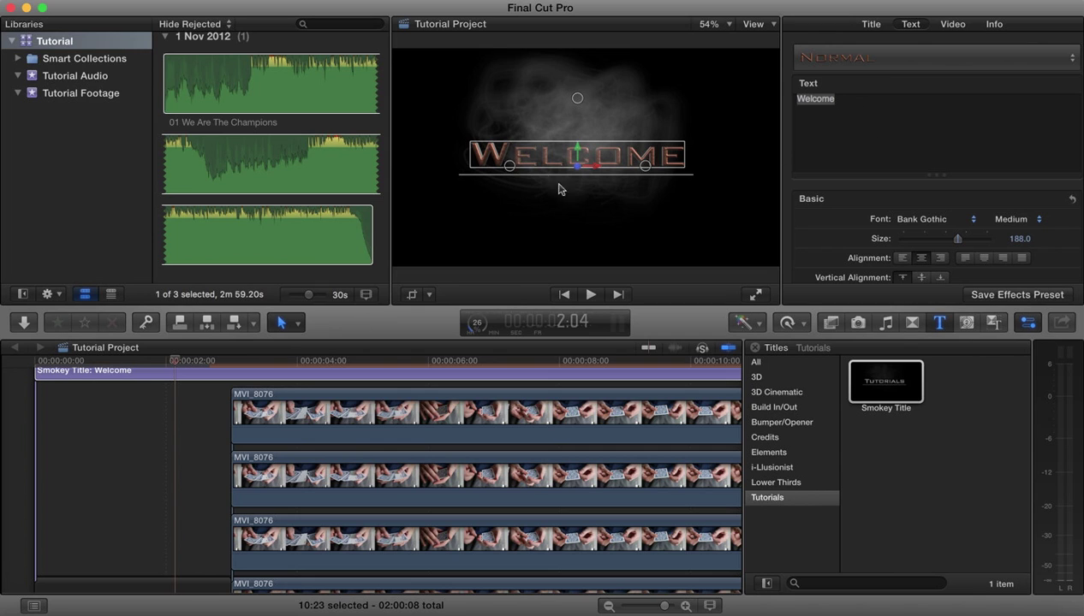
{"action": "left_click_drag", "start_coordinate": [174, 363], "coordinate": [17, 367]}
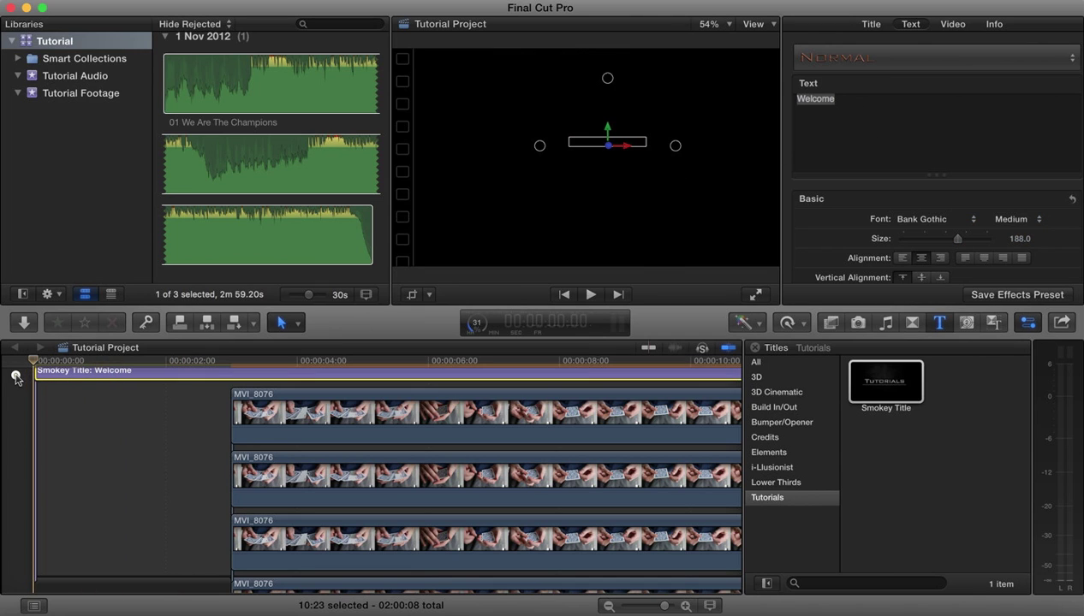
{"action": "left_click", "coordinate": [591, 294]}
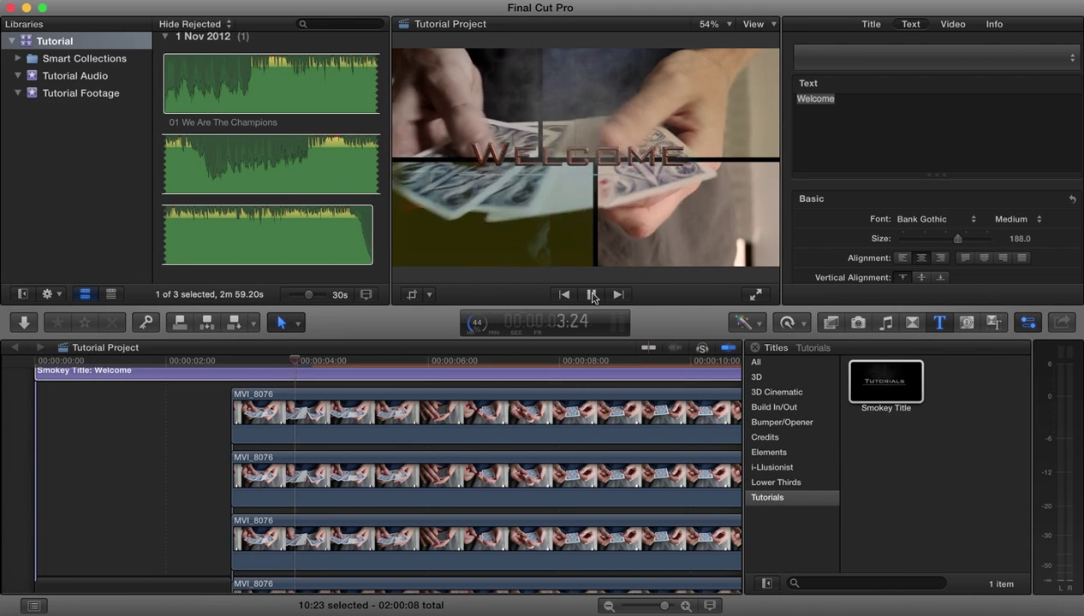
{"action": "left_click", "coordinate": [592, 295]}
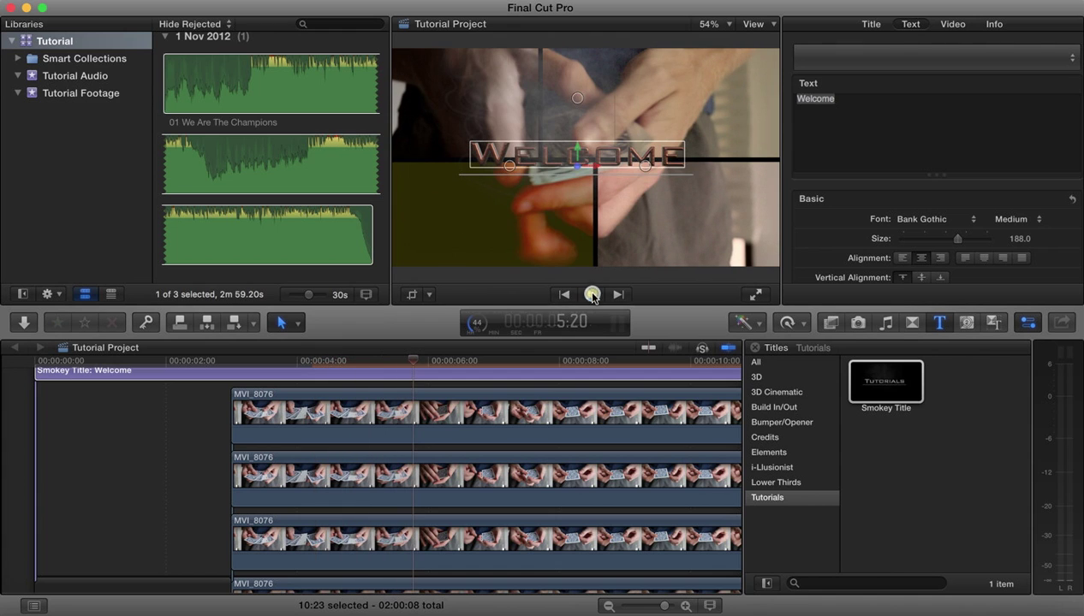
{"action": "left_click_drag", "start_coordinate": [411, 364], "coordinate": [154, 363]}
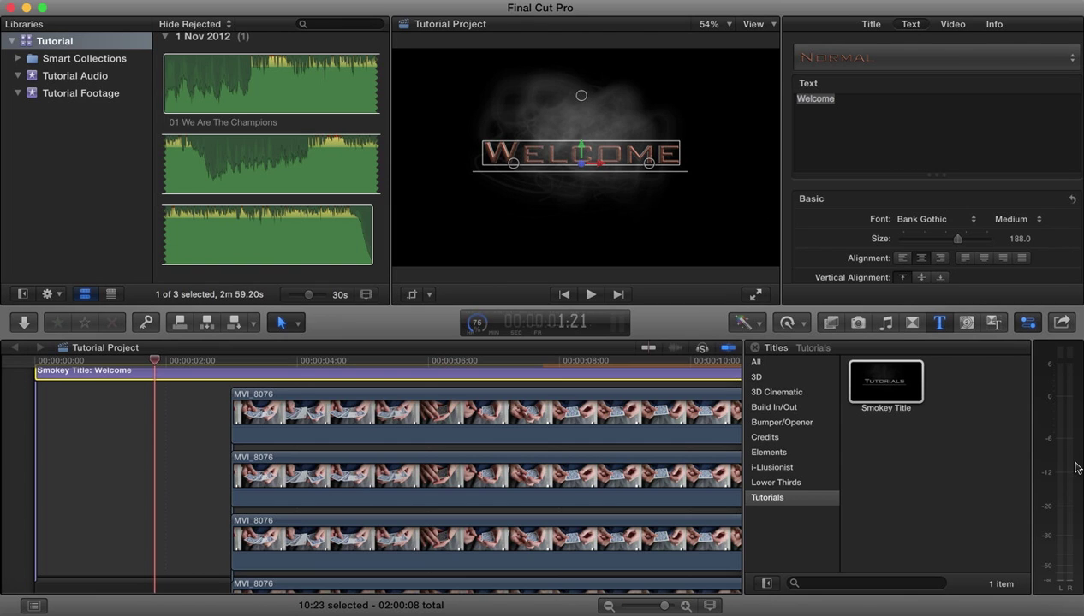
{"action": "left_click", "coordinate": [609, 178]}
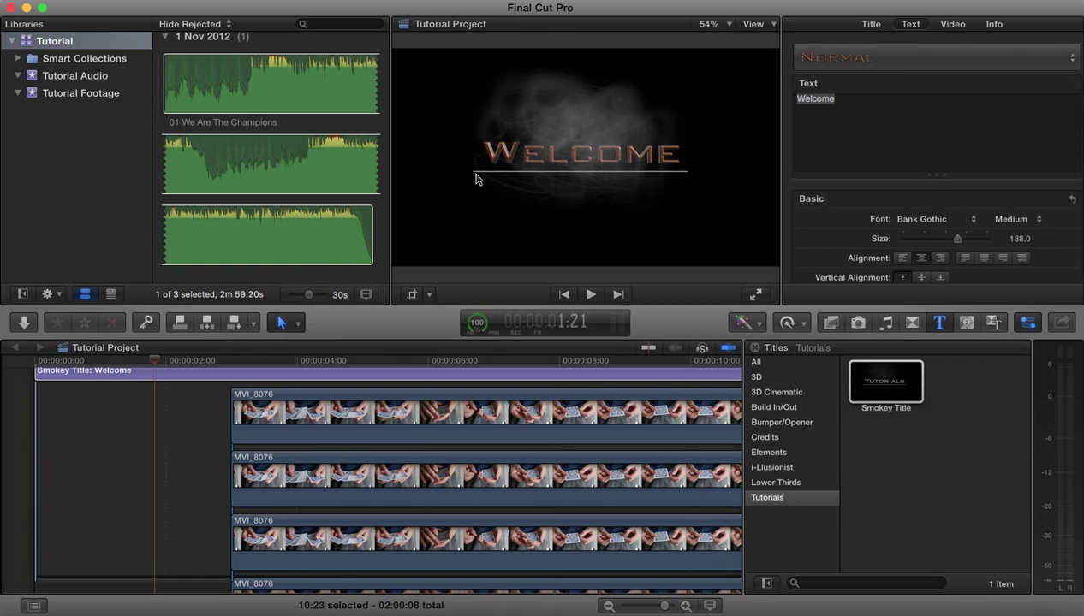
{"action": "mouse_move", "coordinate": [624, 121]}
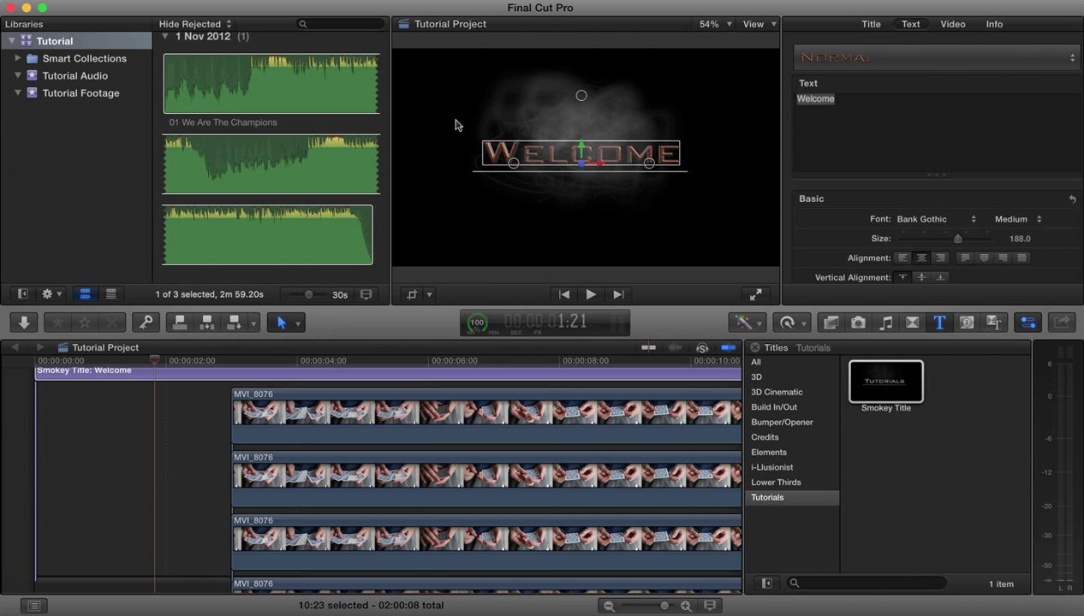
{"action": "scroll", "coordinate": [996, 184], "scroll_direction": "down", "scroll_amount": 5}
{"action": "scroll", "coordinate": [970, 179], "scroll_direction": "up", "scroll_amount": 5}
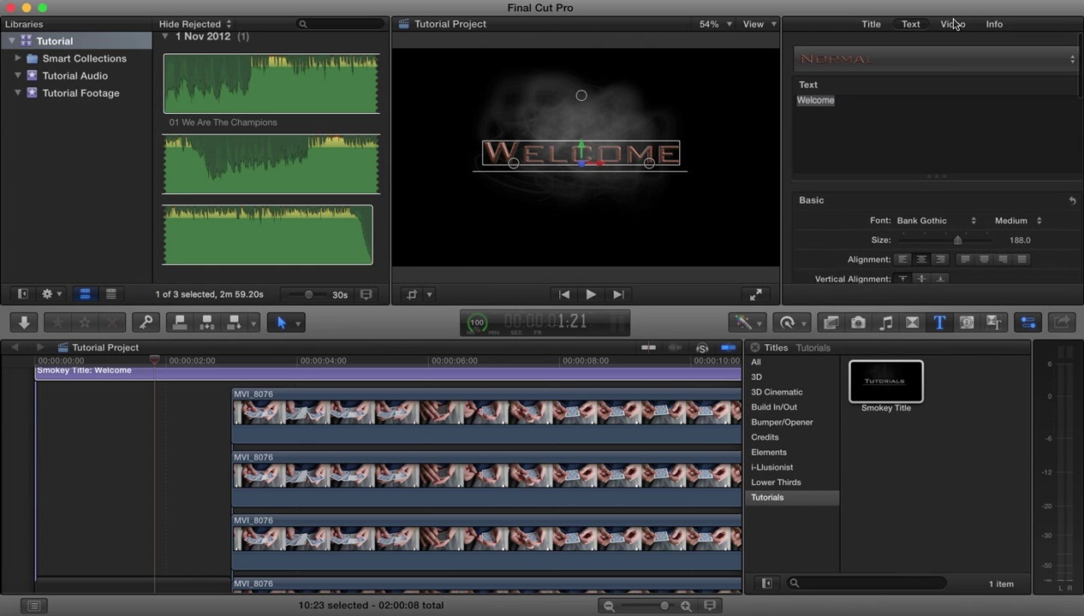
{"action": "left_click", "coordinate": [953, 24]}
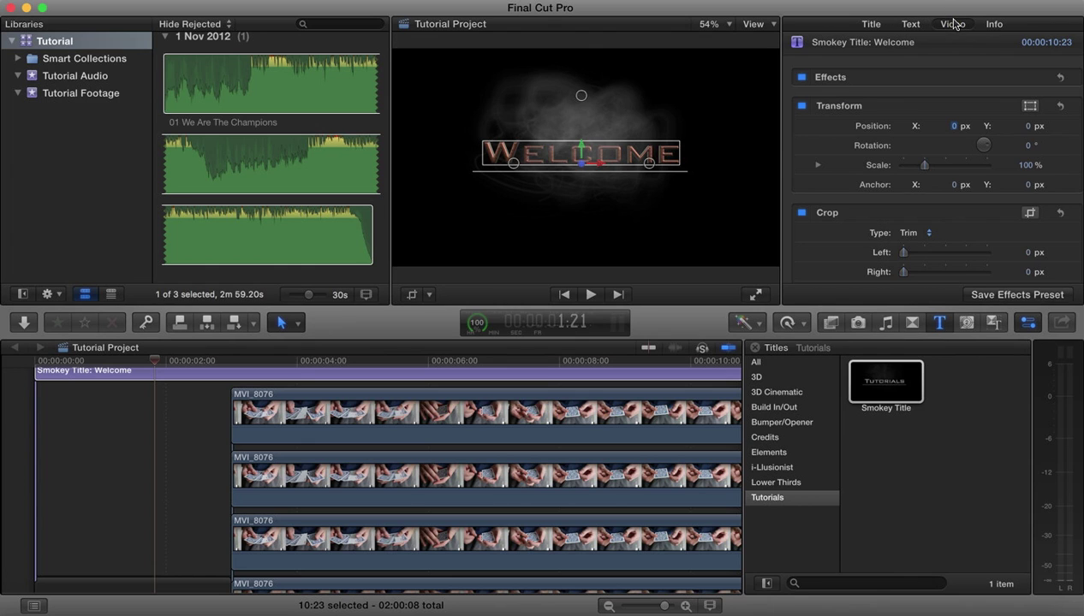
{"action": "left_click", "coordinate": [878, 27]}
{"action": "mouse_move", "coordinate": [1044, 78]}
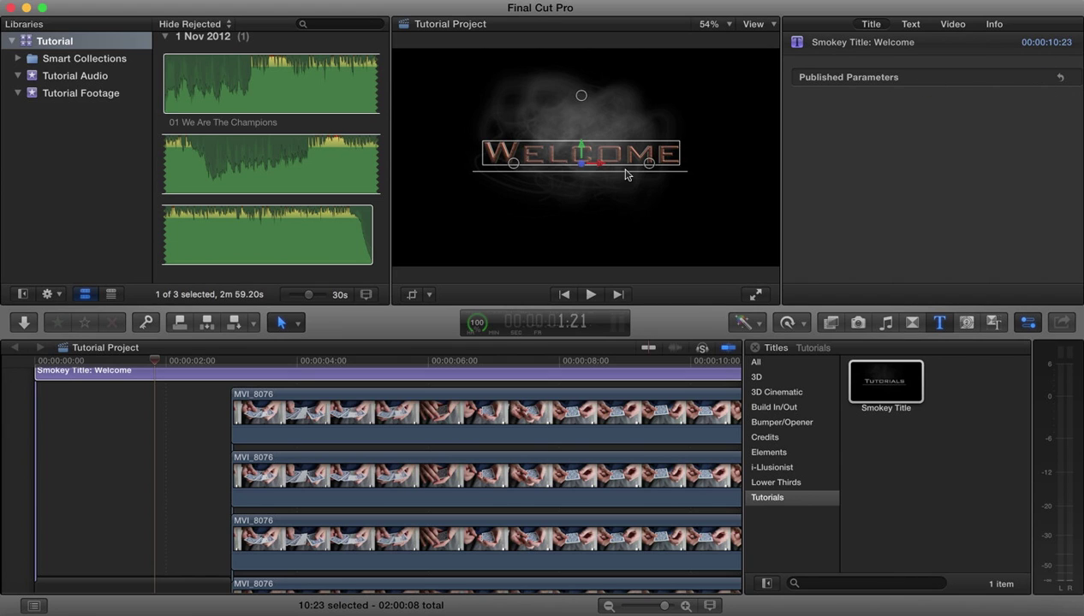
{"action": "left_click", "coordinate": [913, 25]}
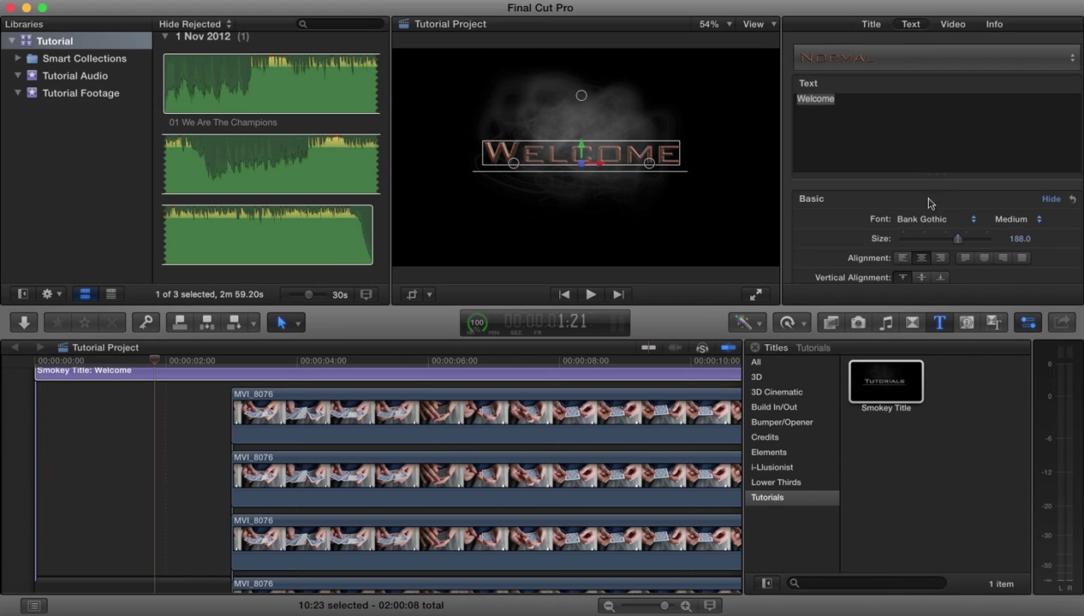
{"action": "mouse_move", "coordinate": [685, 612]}
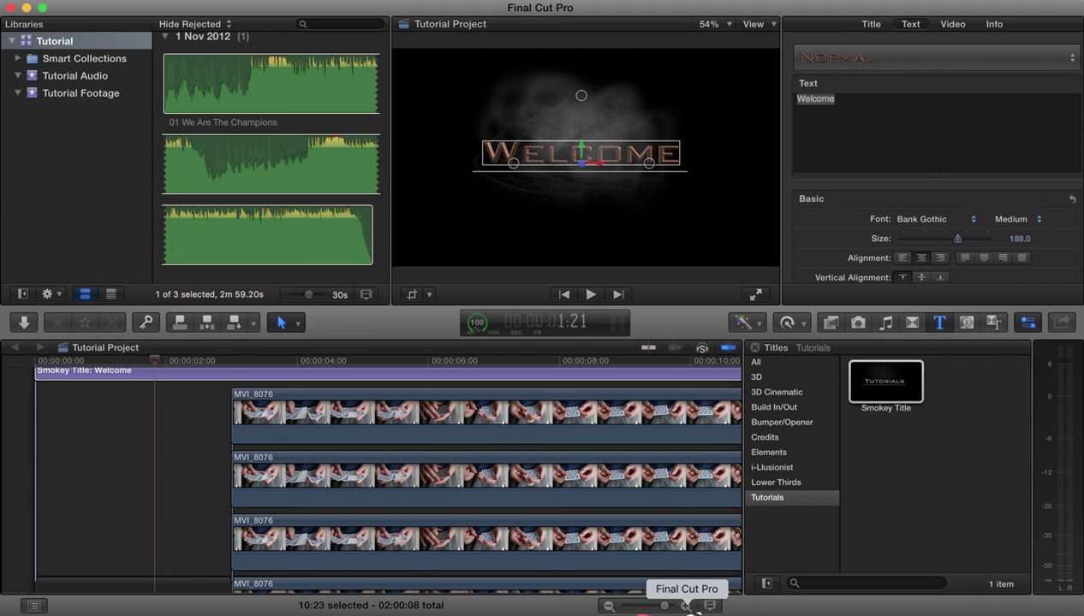
In Motion, select the Rising Smoke layer and scrub the title preview to 00:00:02:02
{"action": "left_click", "coordinate": [583, 611]}
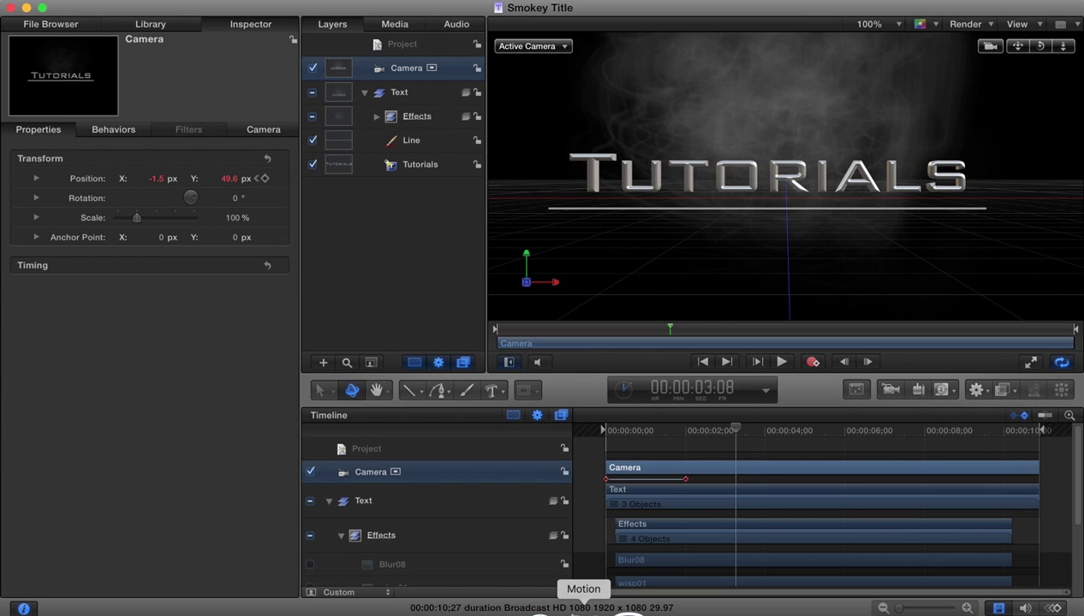
{"action": "left_click", "coordinate": [649, 212]}
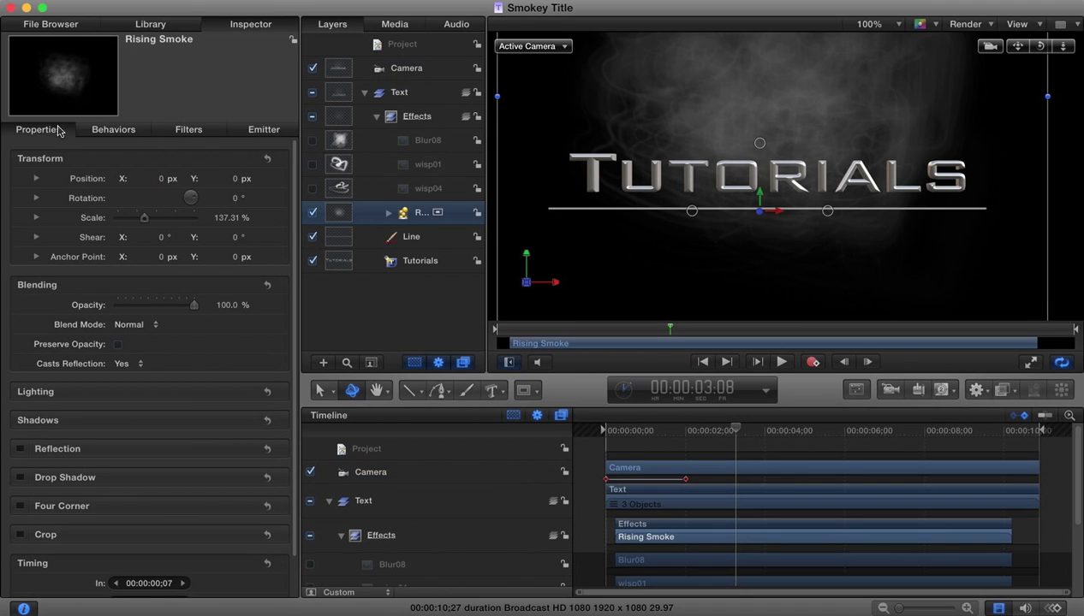
{"action": "scroll", "coordinate": [184, 340], "scroll_direction": "down", "scroll_amount": 3}
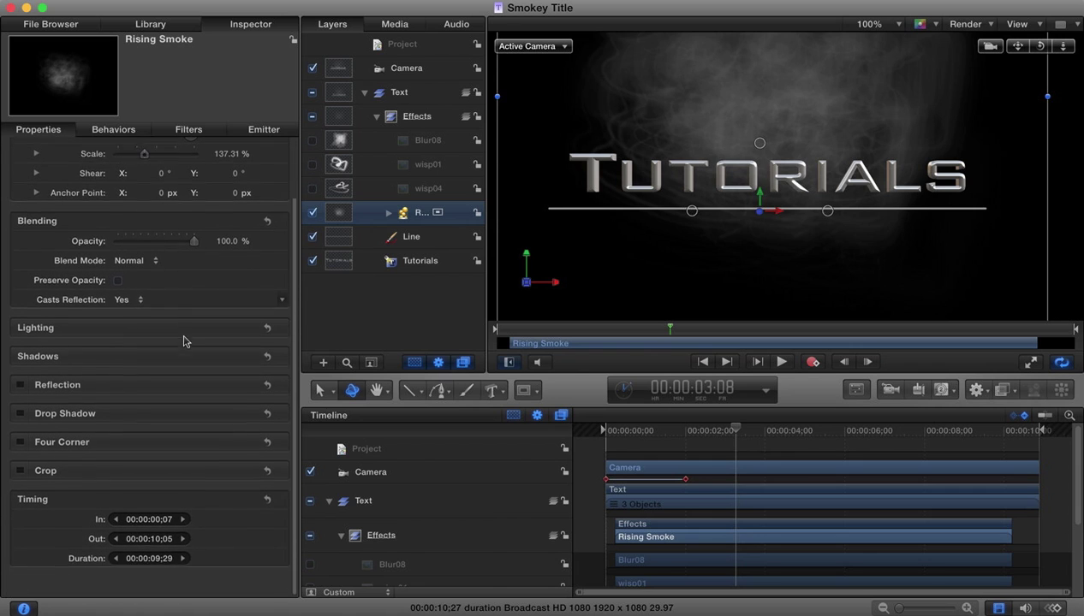
{"action": "scroll", "coordinate": [184, 341], "scroll_direction": "up", "scroll_amount": 3}
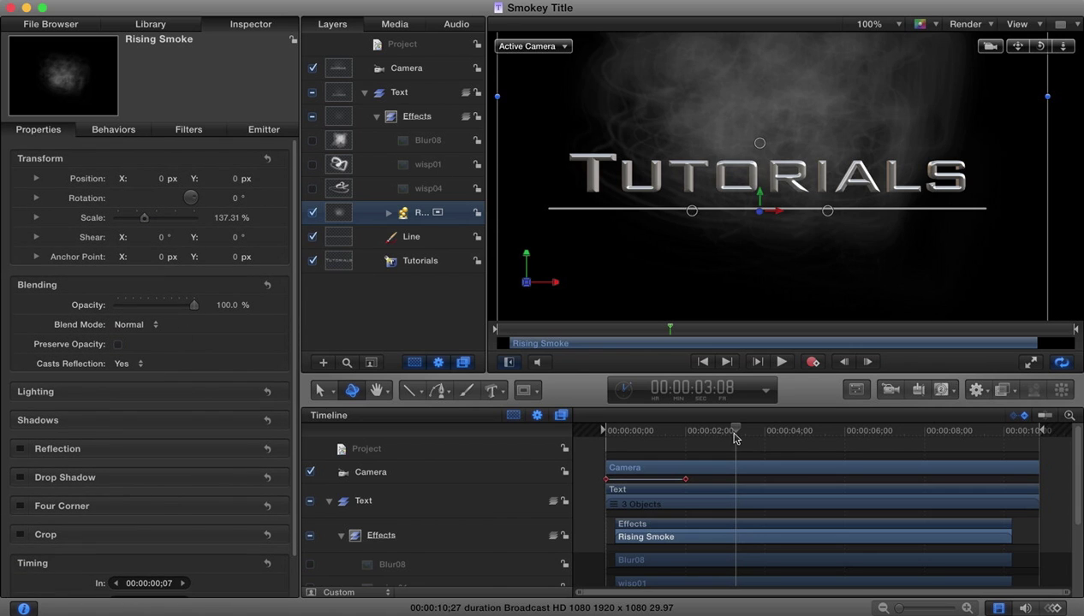
{"action": "left_click_drag", "start_coordinate": [736, 430], "coordinate": [687, 421]}
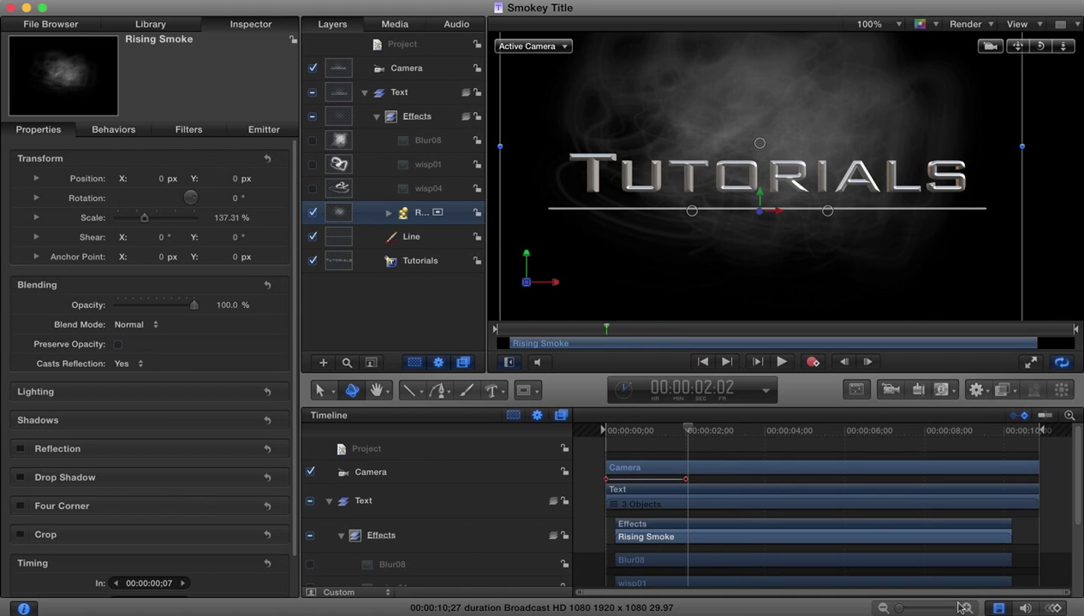
Close Final Cut Pro, then scrub Motion's title from its first frame to preview it
{"action": "left_click", "coordinate": [685, 608]}
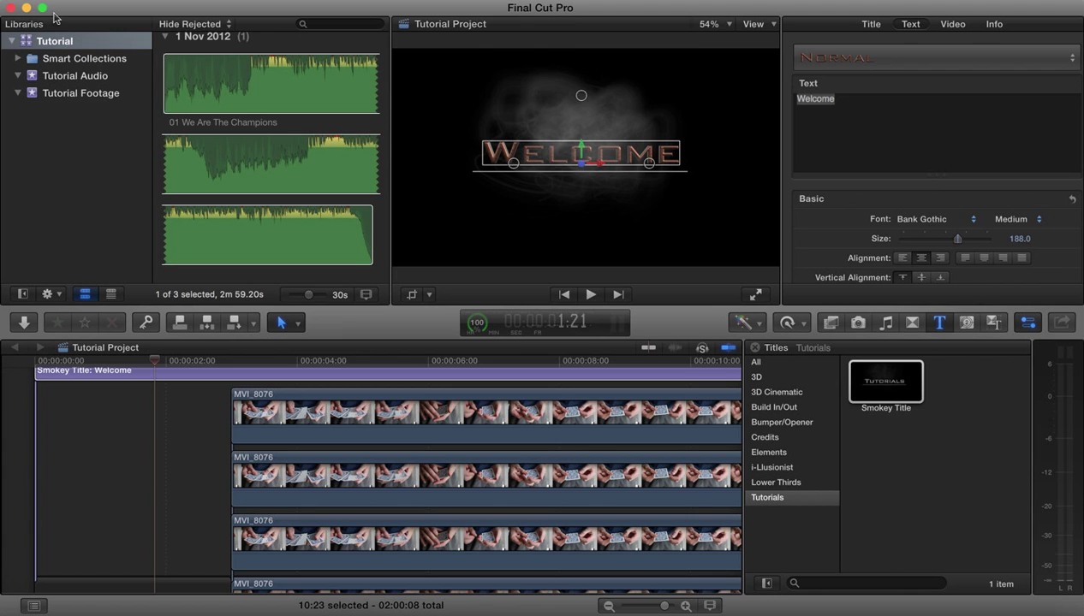
{"action": "left_click", "coordinate": [10, 9]}
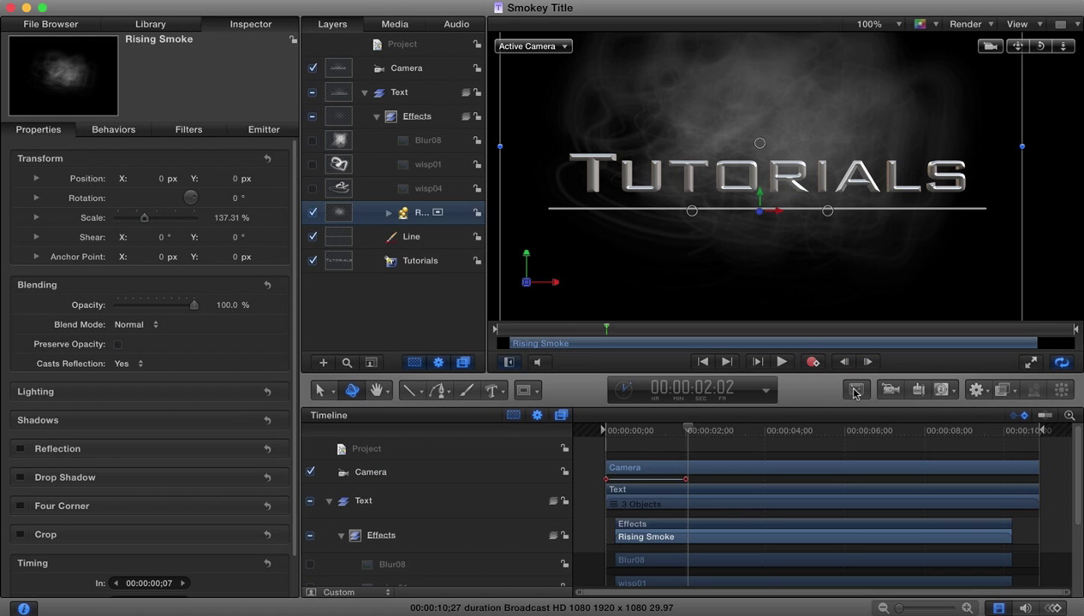
{"action": "left_click_drag", "start_coordinate": [689, 430], "coordinate": [597, 432]}
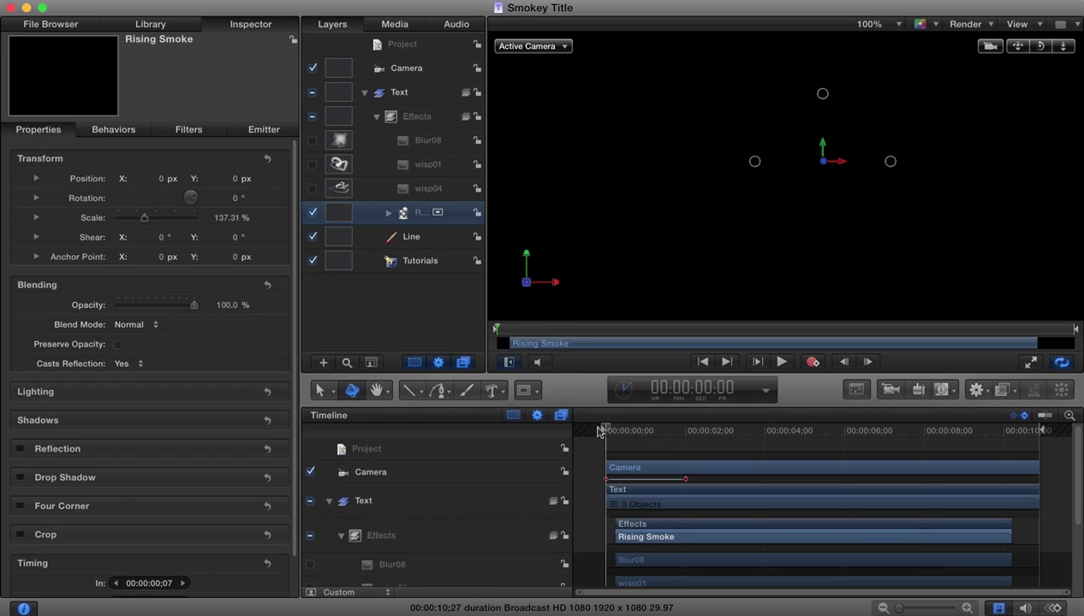
{"action": "left_click_drag", "start_coordinate": [609, 431], "coordinate": [659, 429]}
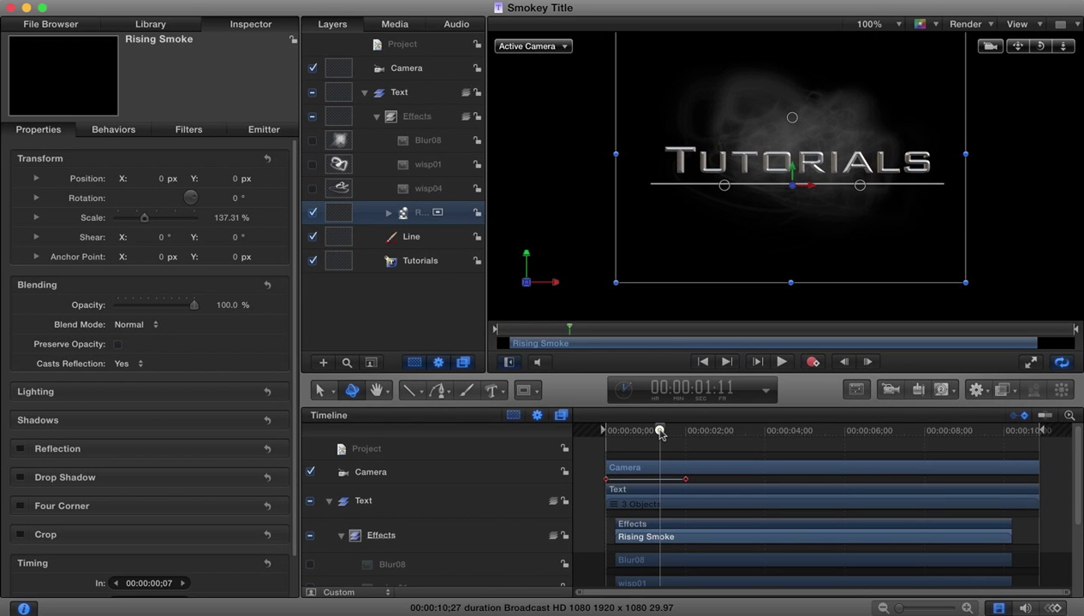
Select the Line layer, show its Shape settings in the Inspector, and go to frame 0
{"action": "left_click", "coordinate": [420, 241]}
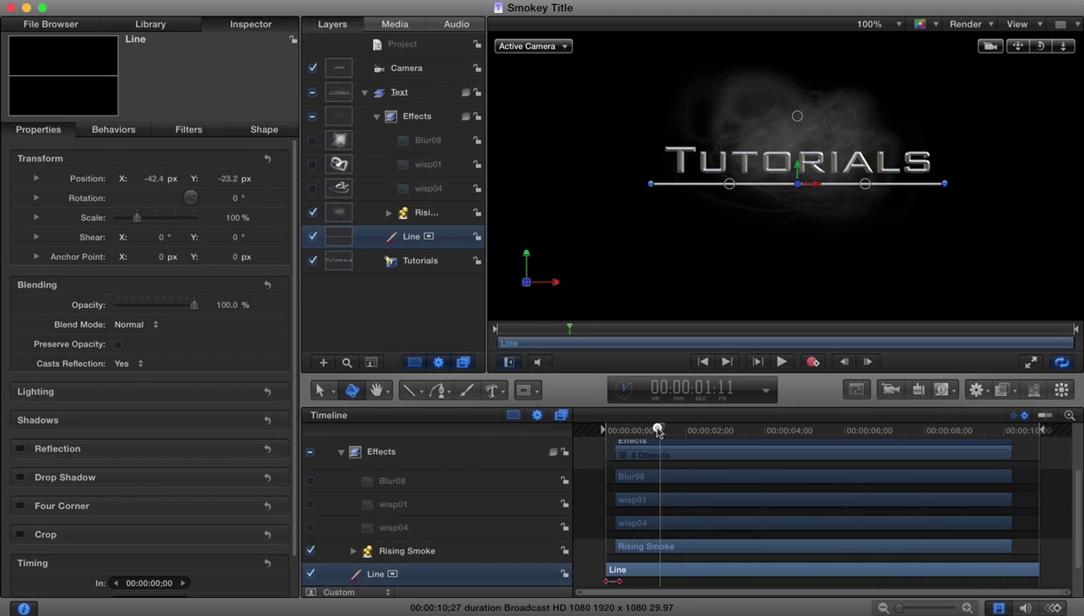
{"action": "left_click_drag", "start_coordinate": [657, 431], "coordinate": [599, 432]}
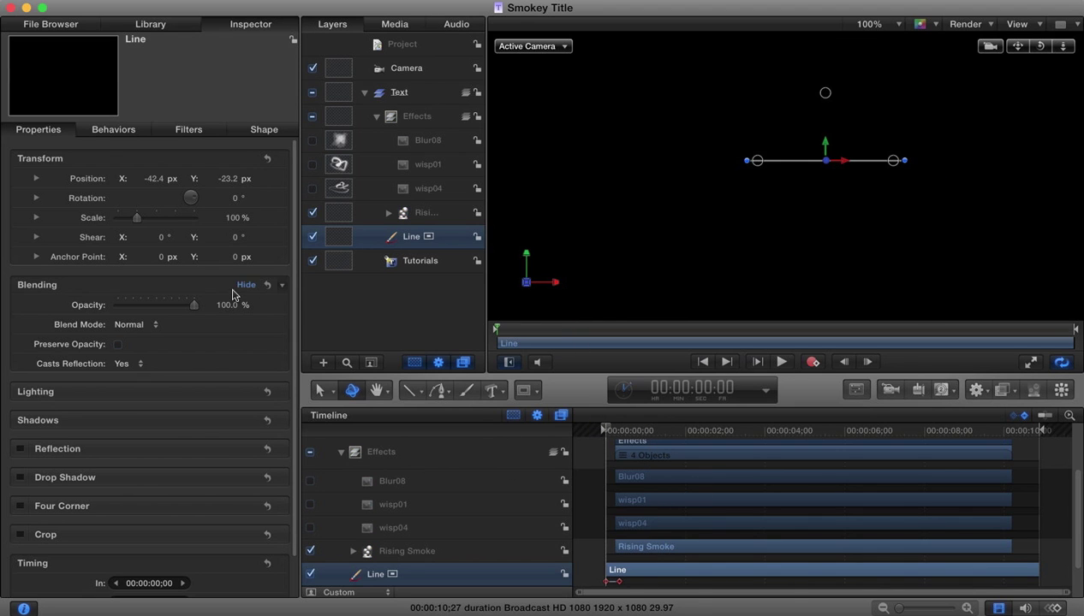
{"action": "scroll", "coordinate": [208, 428], "scroll_direction": "down", "scroll_amount": 3}
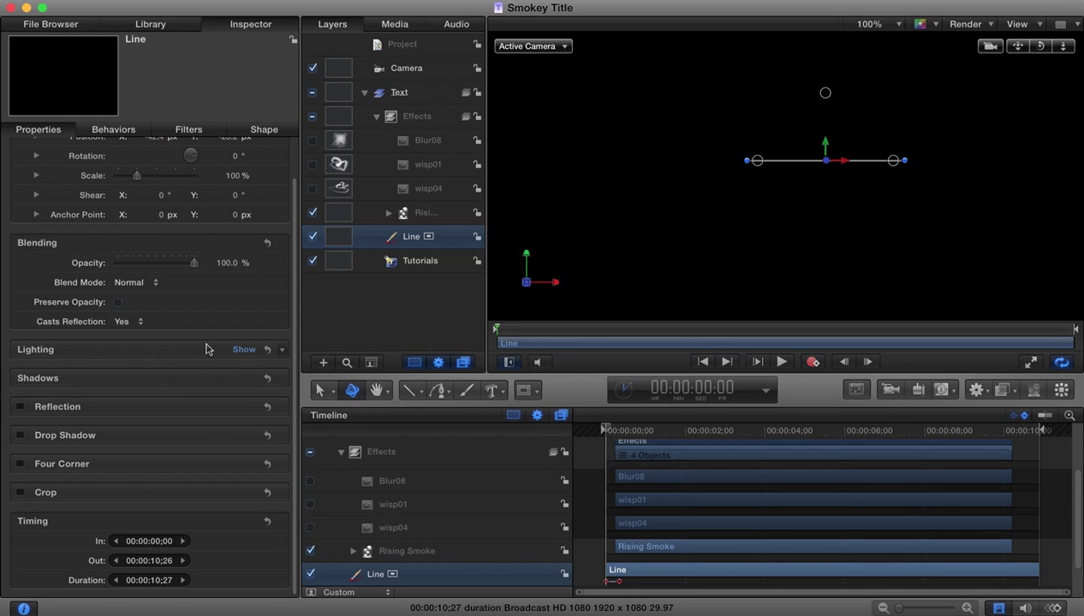
{"action": "scroll", "coordinate": [205, 342], "scroll_direction": "up", "scroll_amount": 3}
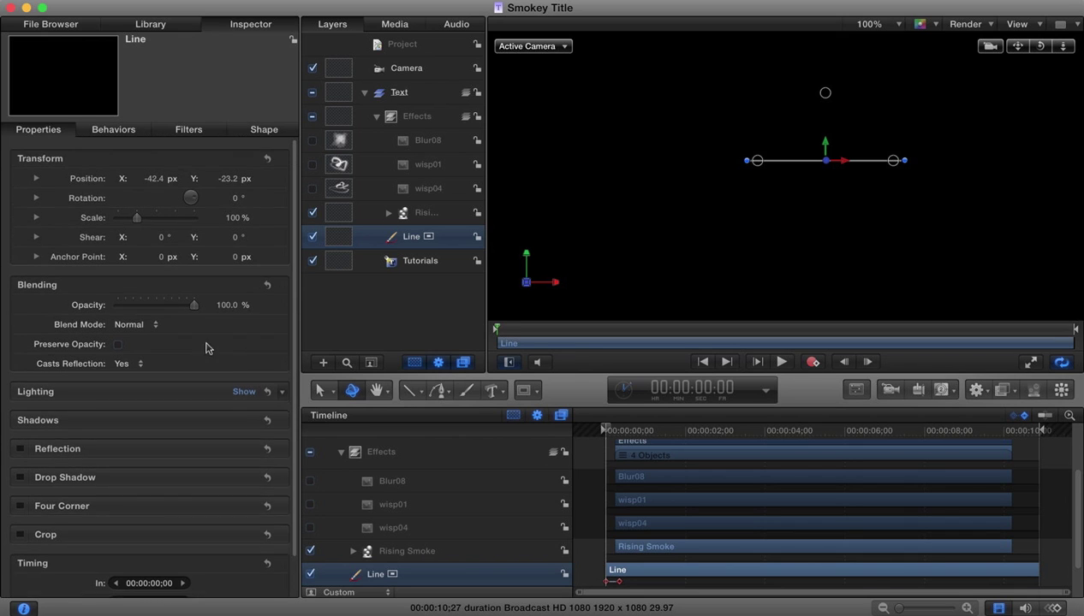
{"action": "left_click", "coordinate": [118, 130]}
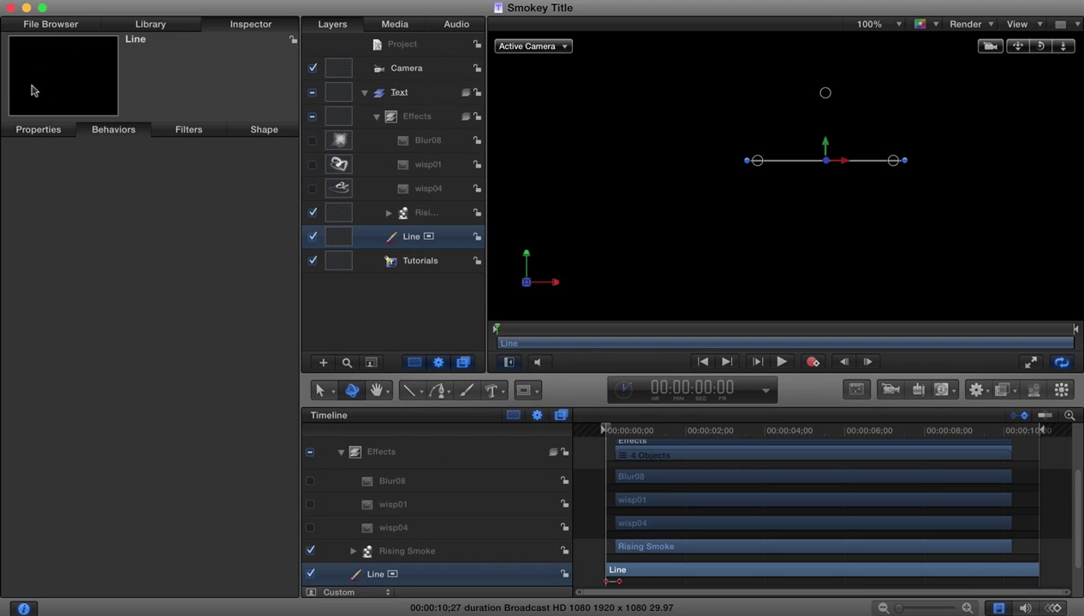
{"action": "left_click", "coordinate": [39, 130]}
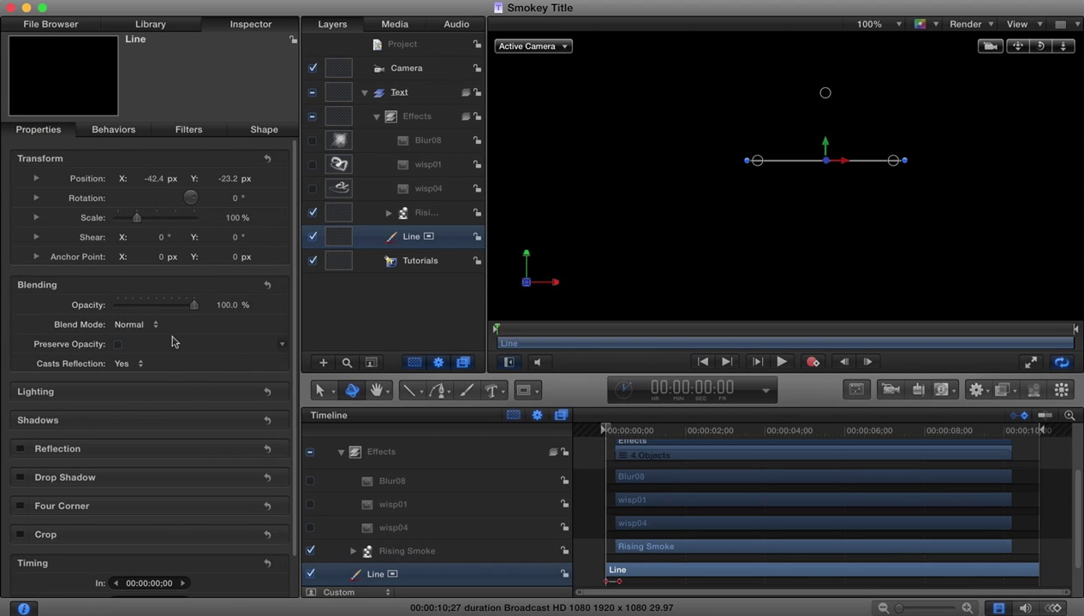
{"action": "scroll", "coordinate": [206, 222], "scroll_direction": "up", "scroll_amount": 1}
{"action": "left_click", "coordinate": [239, 132]}
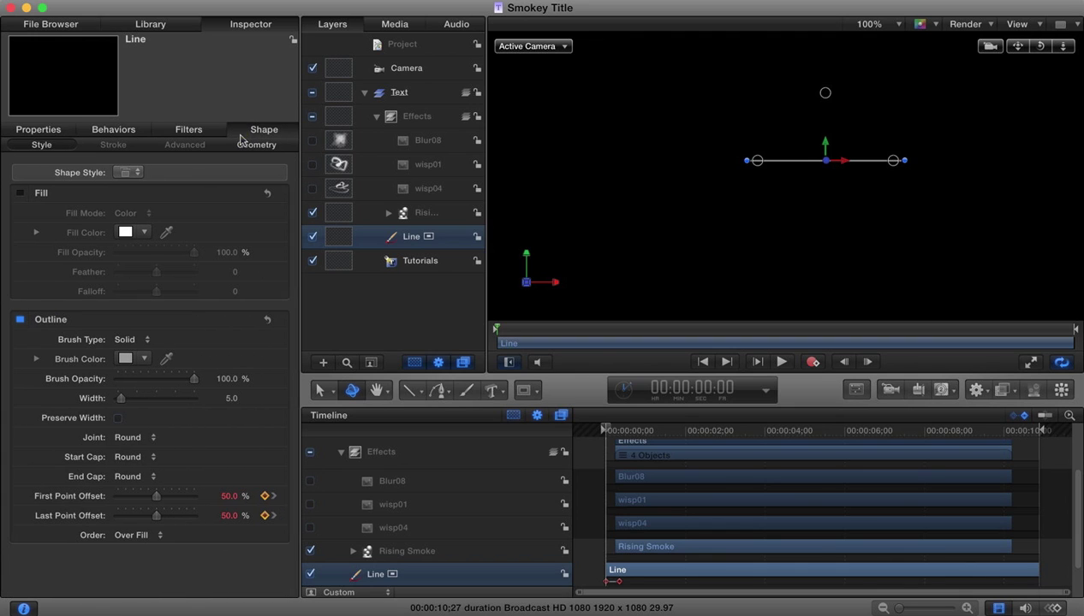
{"action": "scroll", "coordinate": [190, 436], "scroll_direction": "down", "scroll_amount": 1}
{"action": "mouse_move", "coordinate": [611, 436]}
{"action": "left_mouse_down"}
{"action": "mouse_move", "coordinate": [595, 432]}
{"action": "mouse_move", "coordinate": [624, 428]}
{"action": "mouse_move", "coordinate": [603, 433]}
{"action": "left_mouse_up"}
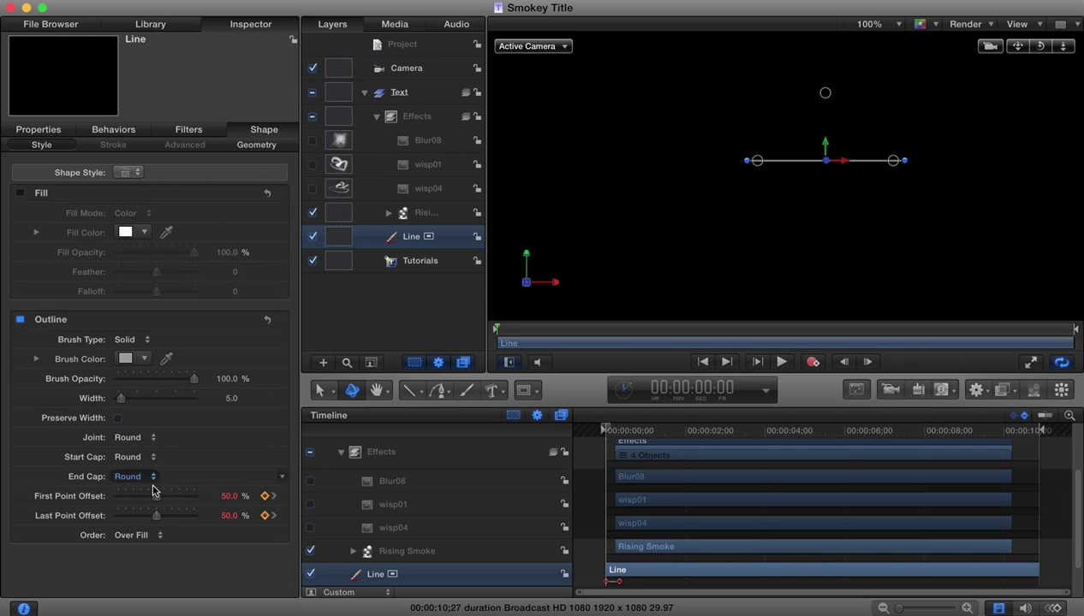
Set First and Last Point Offset to 0% at frame 0, then scrub to watch the line draw on
{"action": "left_click_drag", "start_coordinate": [156, 496], "coordinate": [77, 494]}
{"action": "left_click_drag", "start_coordinate": [156, 517], "coordinate": [77, 514]}
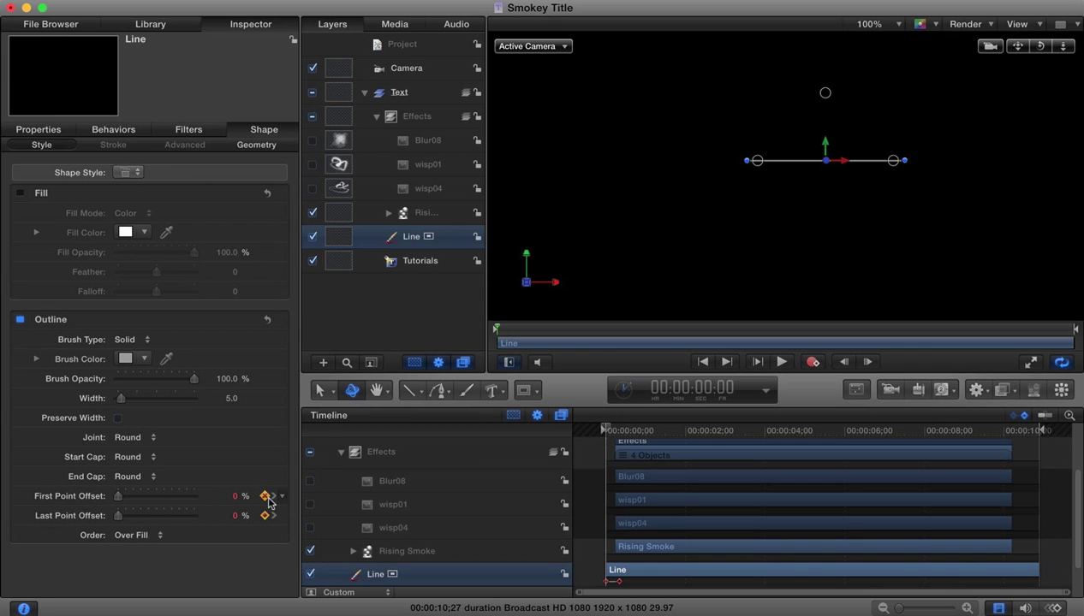
{"action": "left_click", "coordinate": [272, 497]}
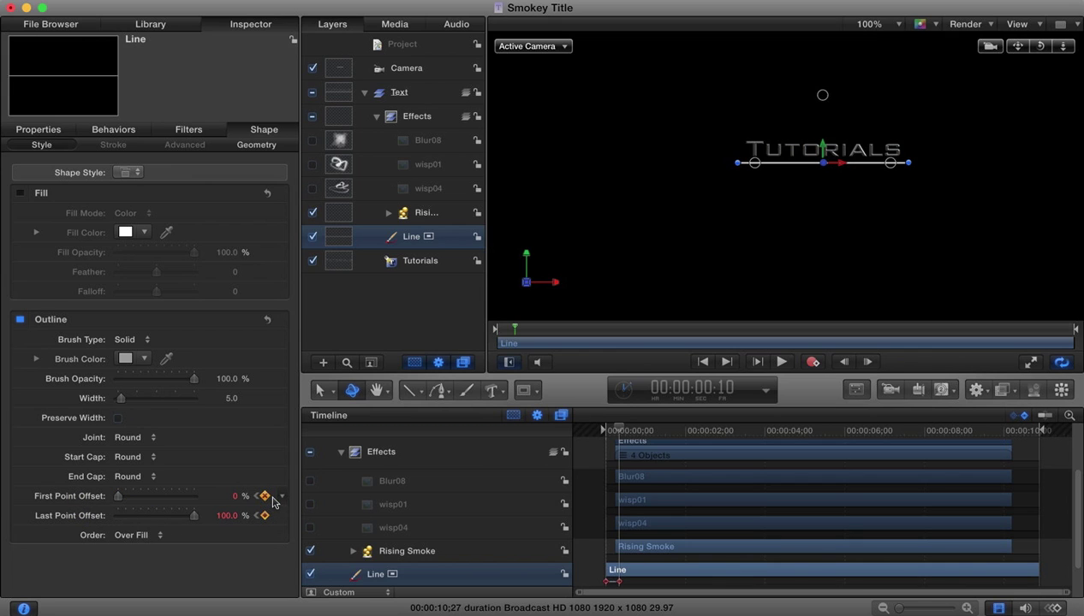
{"action": "left_click", "coordinate": [755, 275]}
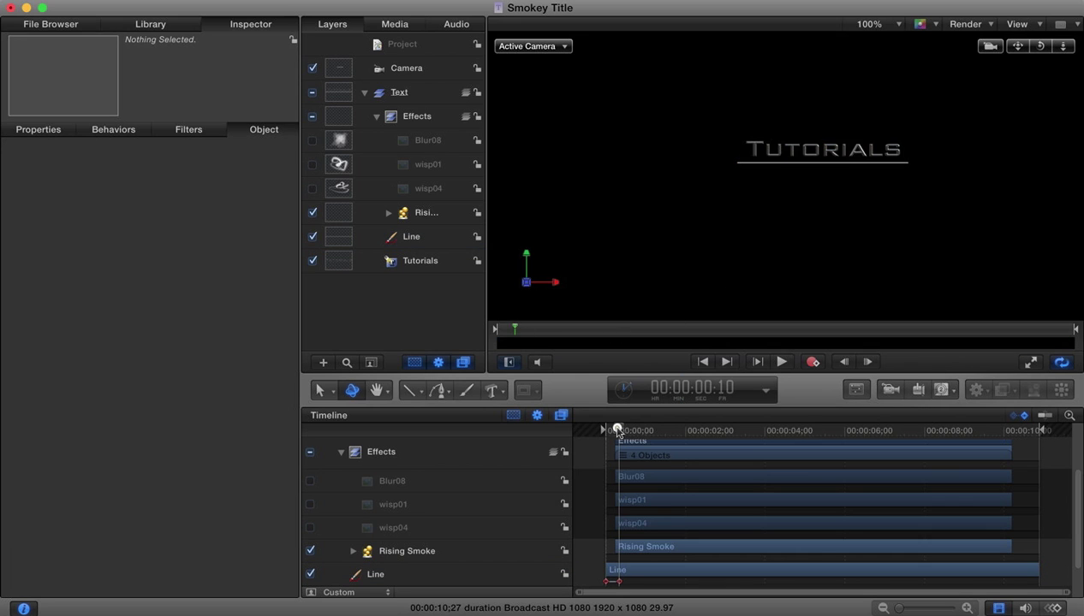
{"action": "mouse_move", "coordinate": [617, 431]}
{"action": "left_mouse_down"}
{"action": "mouse_move", "coordinate": [601, 431]}
{"action": "mouse_move", "coordinate": [619, 431]}
{"action": "left_mouse_up"}
Save the Smokey Title template with File > Save
{"action": "left_click", "coordinate": [118, 2]}
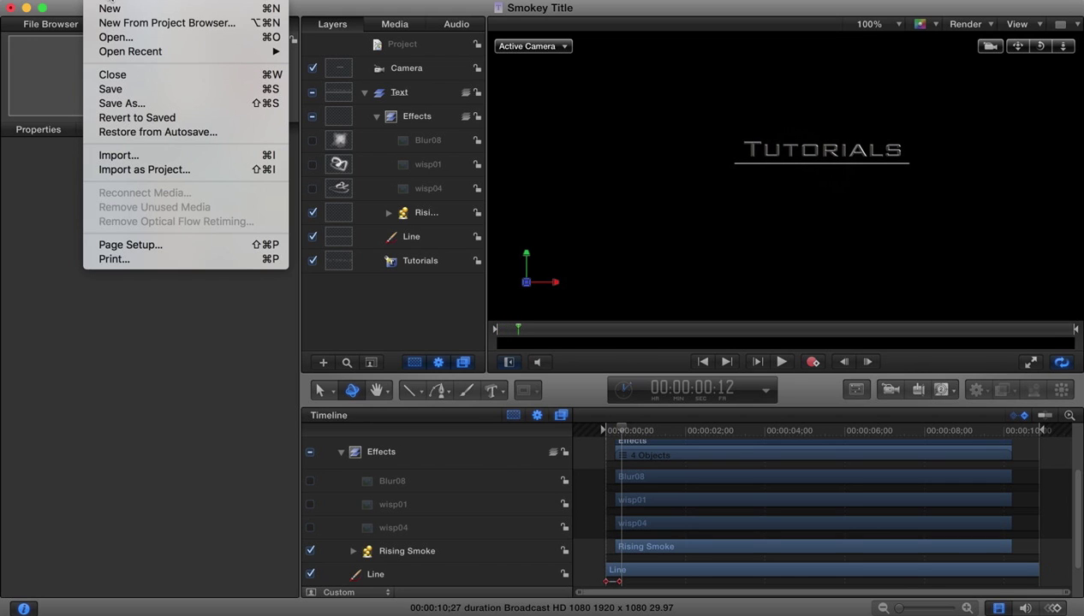
{"action": "left_click", "coordinate": [109, 89]}
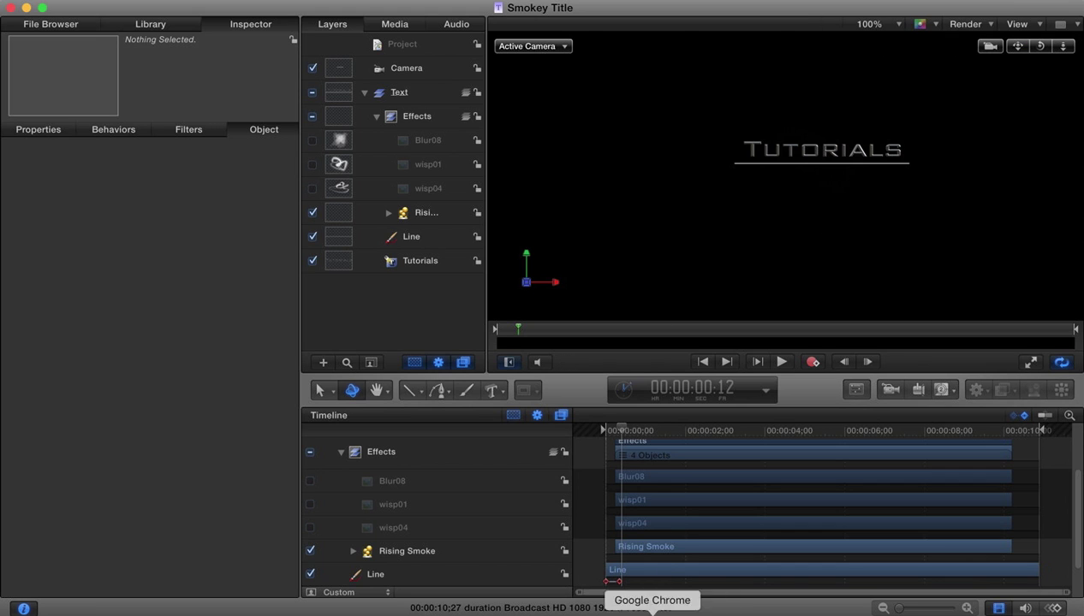
Back in Final Cut Pro, play the Welcome title from its start to check the drawn-on underline
{"action": "left_click", "coordinate": [687, 612]}
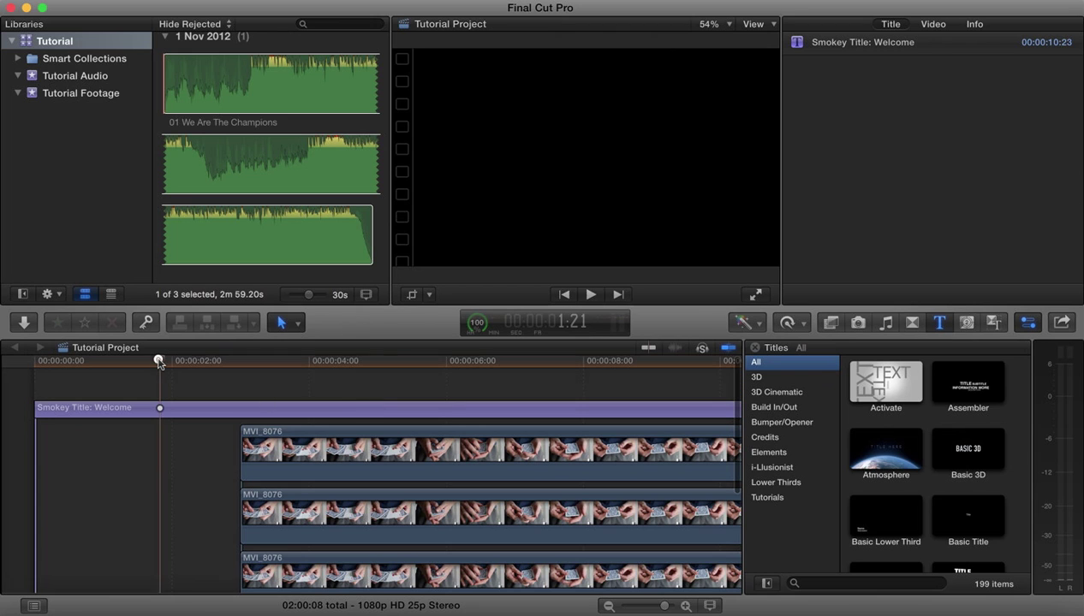
{"action": "left_click", "coordinate": [83, 362]}
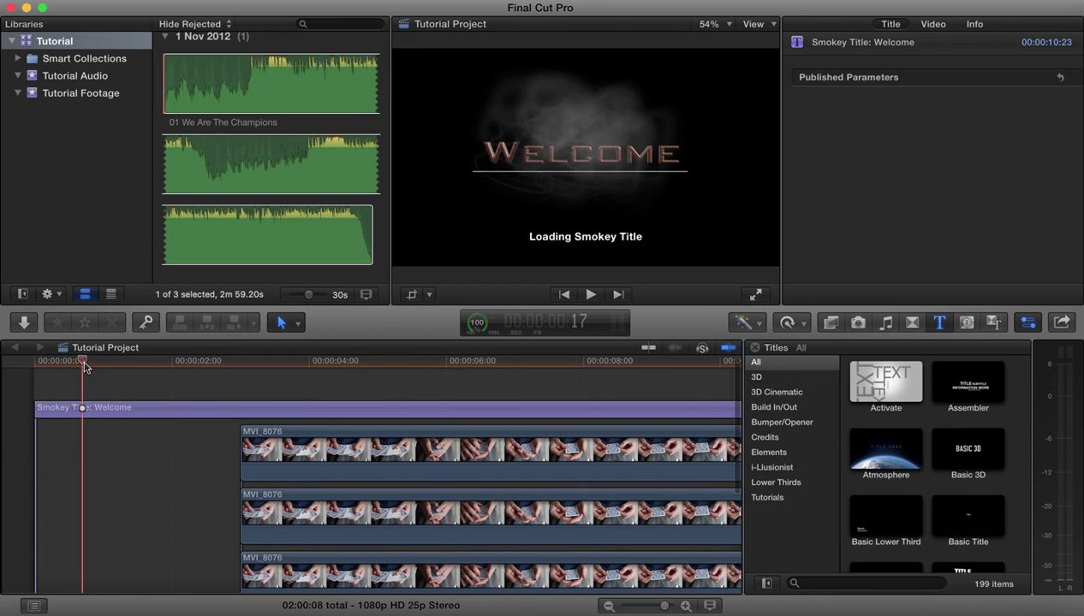
{"action": "left_click_drag", "start_coordinate": [83, 363], "coordinate": [32, 365]}
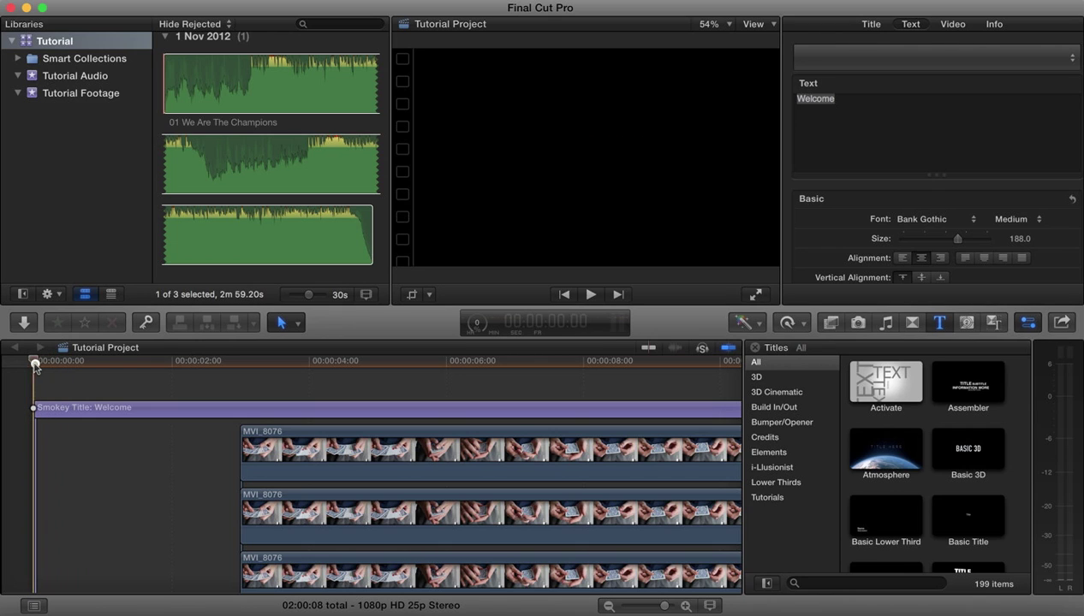
{"action": "left_click", "coordinate": [591, 293]}
{"action": "left_click", "coordinate": [591, 294]}
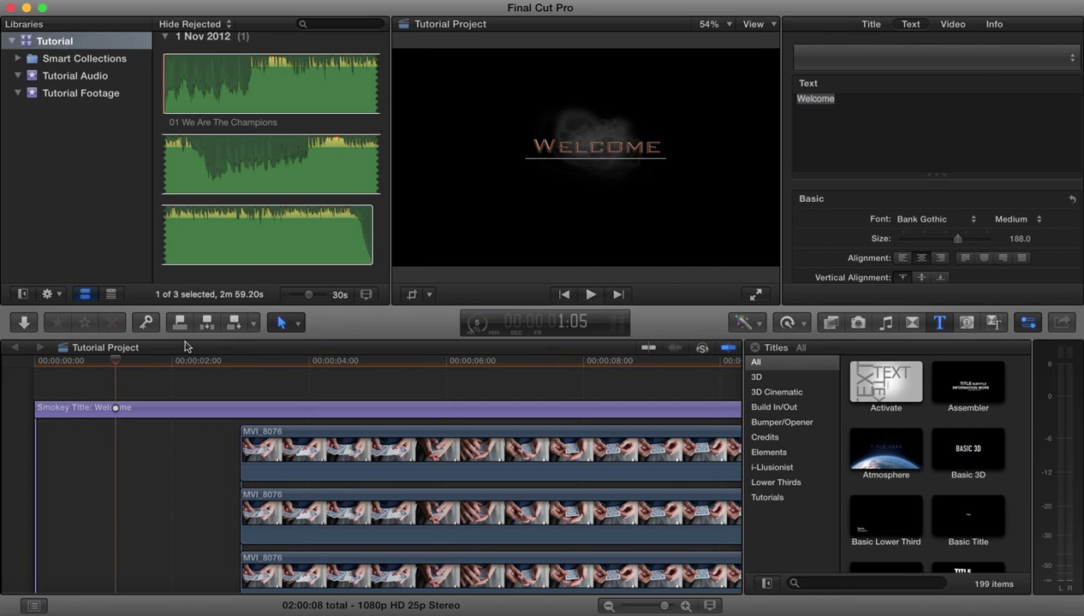
{"action": "left_click_drag", "start_coordinate": [114, 365], "coordinate": [40, 369]}
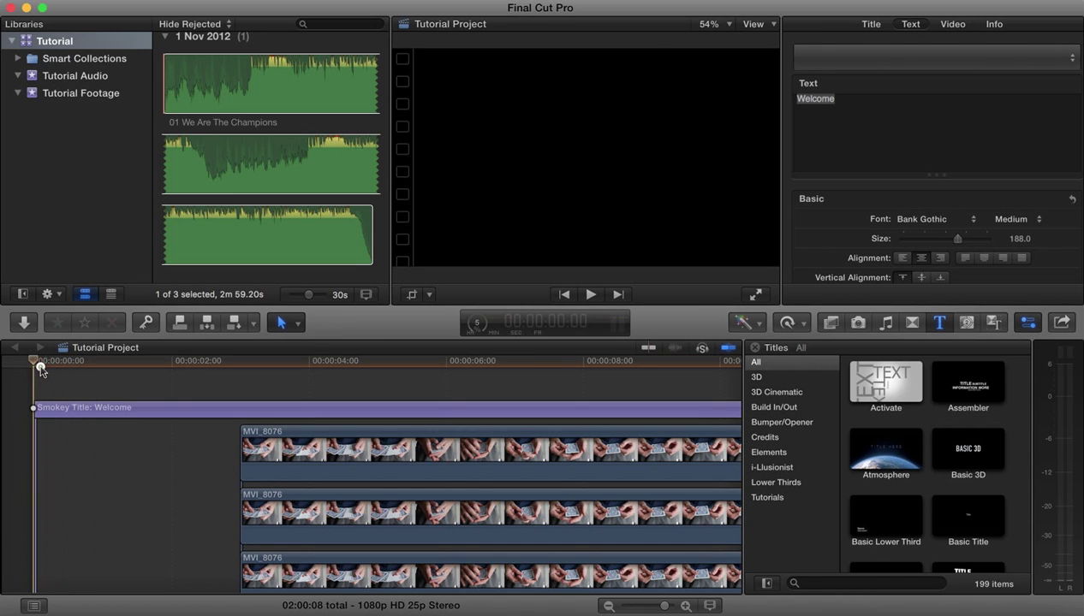
{"action": "left_click", "coordinate": [592, 293]}
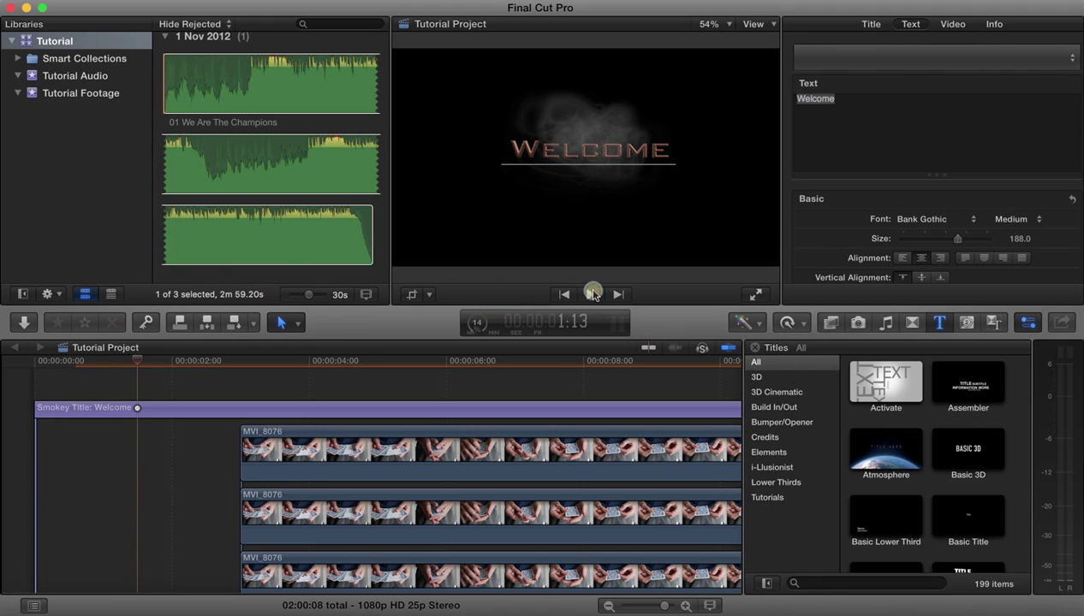
{"action": "left_click", "coordinate": [593, 293]}
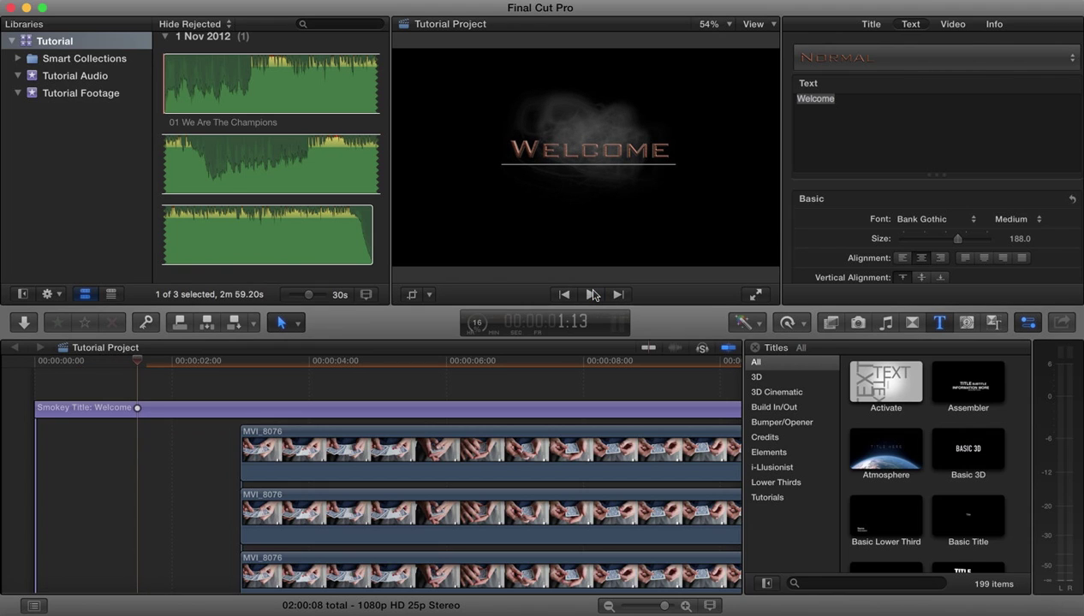